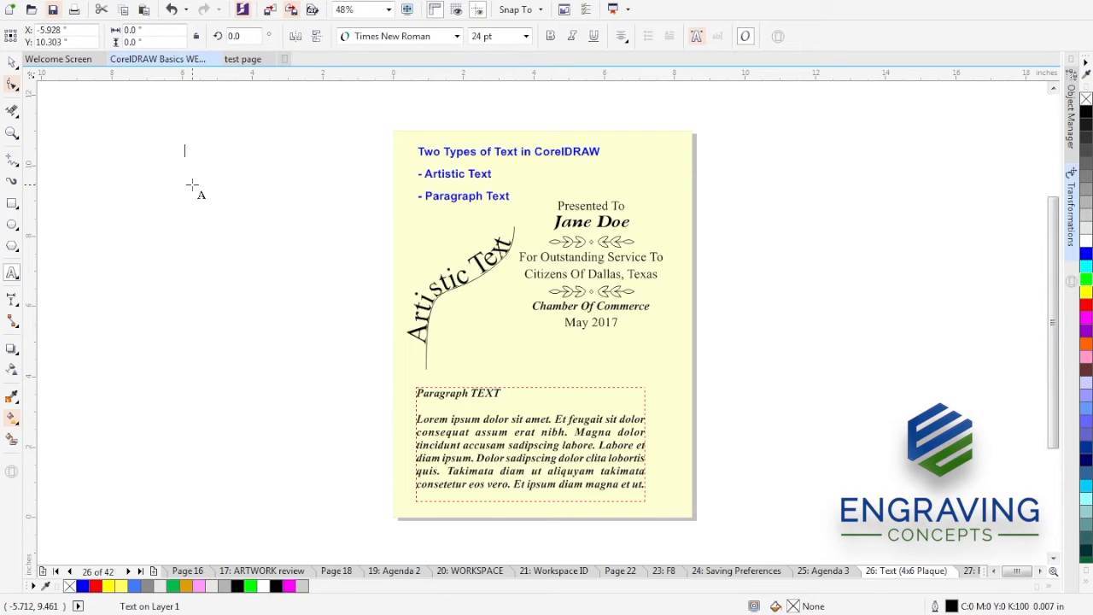
# Step: Enter the artistic text "Artistic Text" in the empty area left of the page
pyautogui.write('Ar')
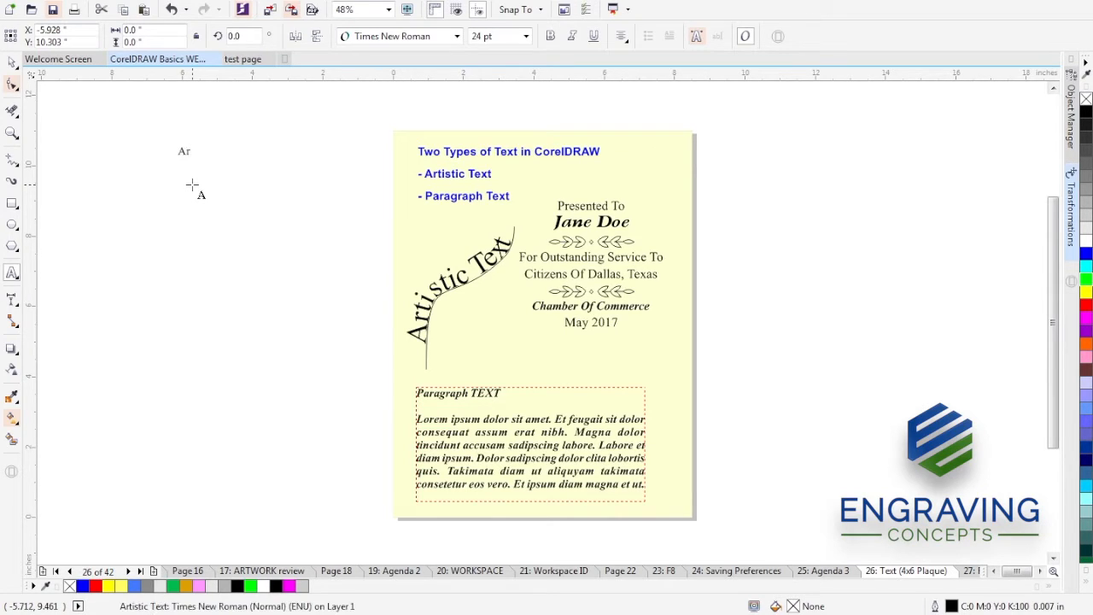
pyautogui.write('tistic Text')
pyautogui.press('Escape')
pyautogui.click(12, 63)
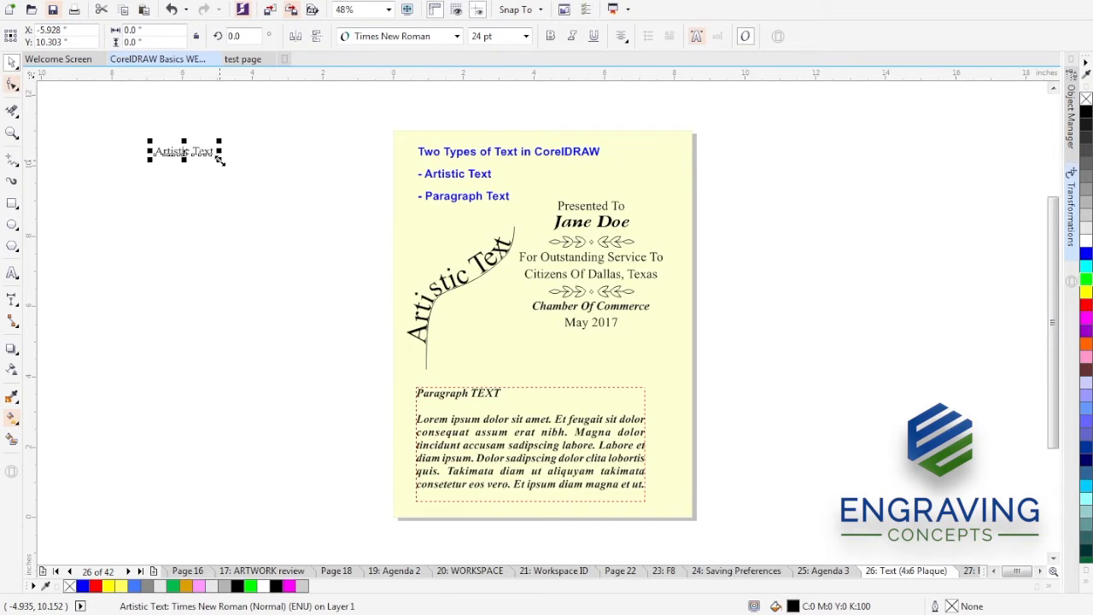
# Step: Scale the "Artistic Text" object proportionally to about 99.6 pt and position it just left of the page's upper edge
pyautogui.moveTo(220, 160); pyautogui.dragTo(356, 220)
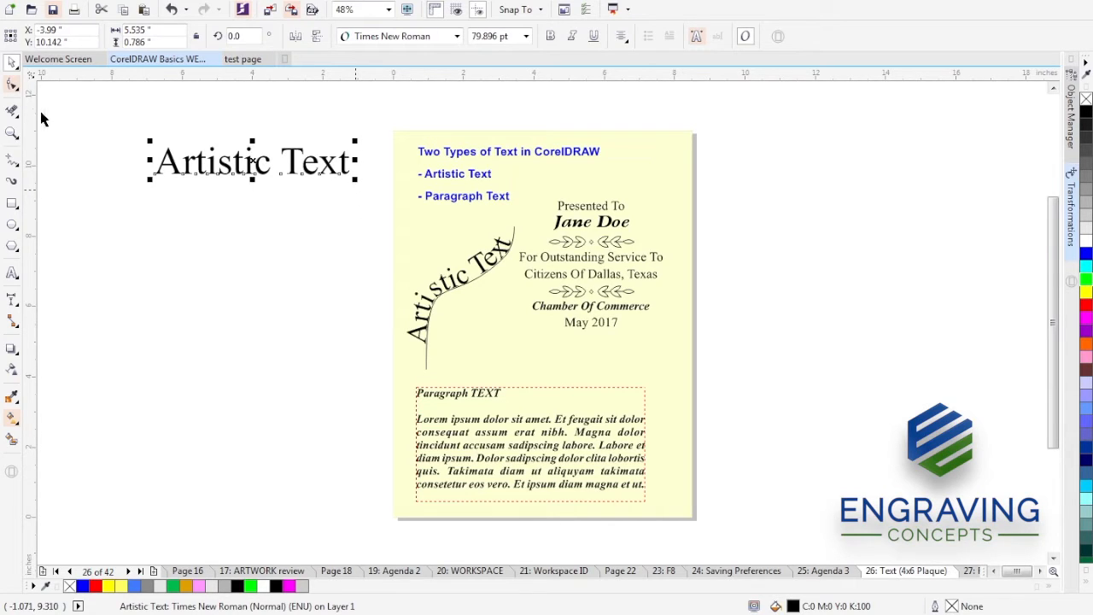
pyautogui.click(207, 180)
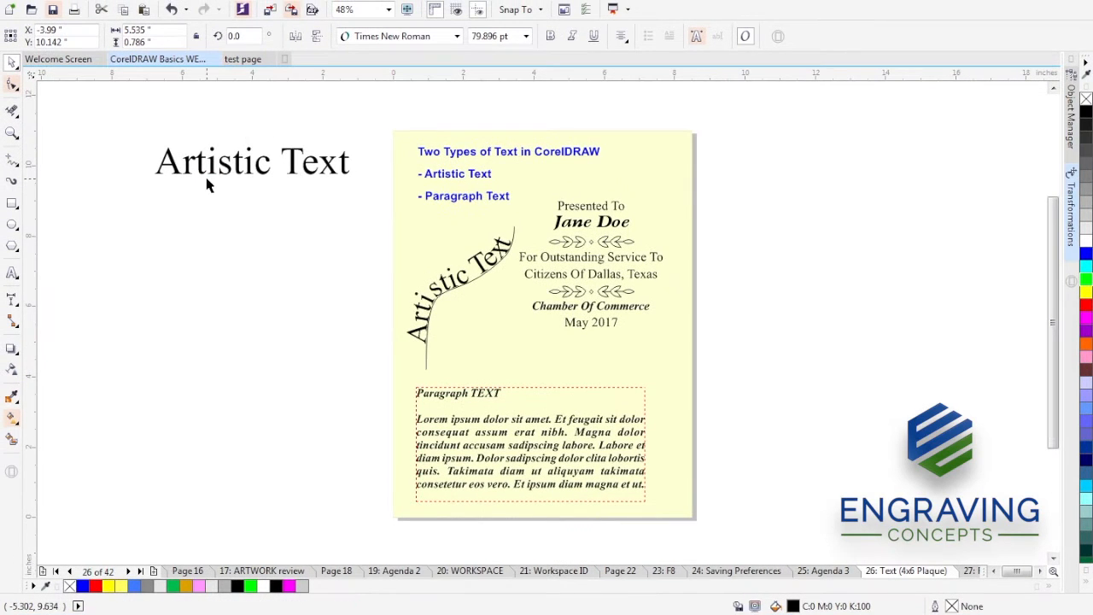
pyautogui.click(256, 166)
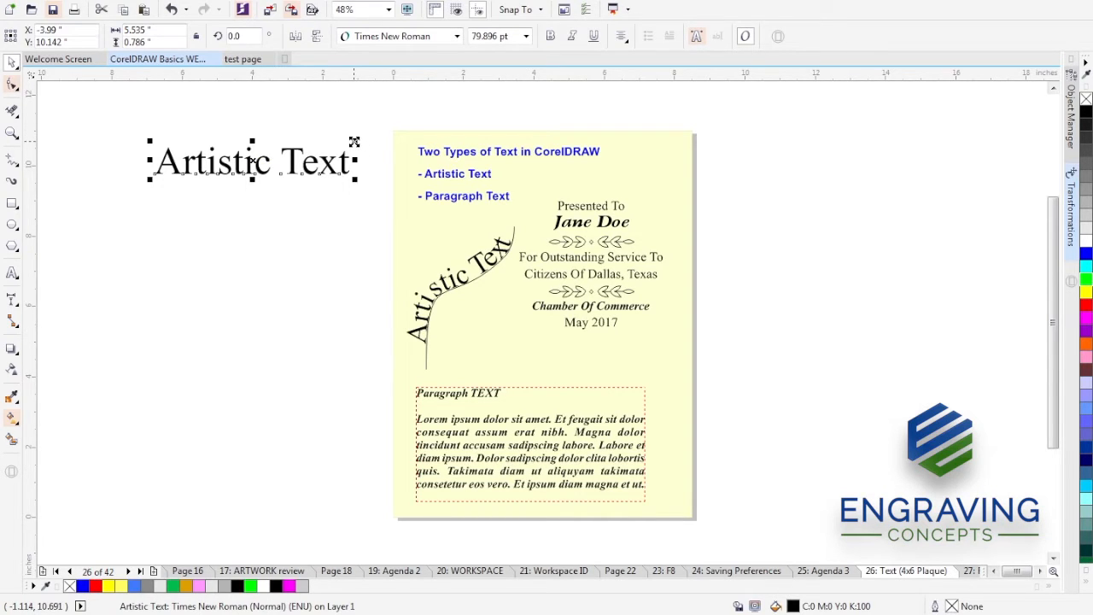
pyautogui.moveTo(355, 141)
pyautogui.mouseDown()
pyautogui.moveTo(401, 118)
pyautogui.moveTo(344, 158)
pyautogui.mouseUp()
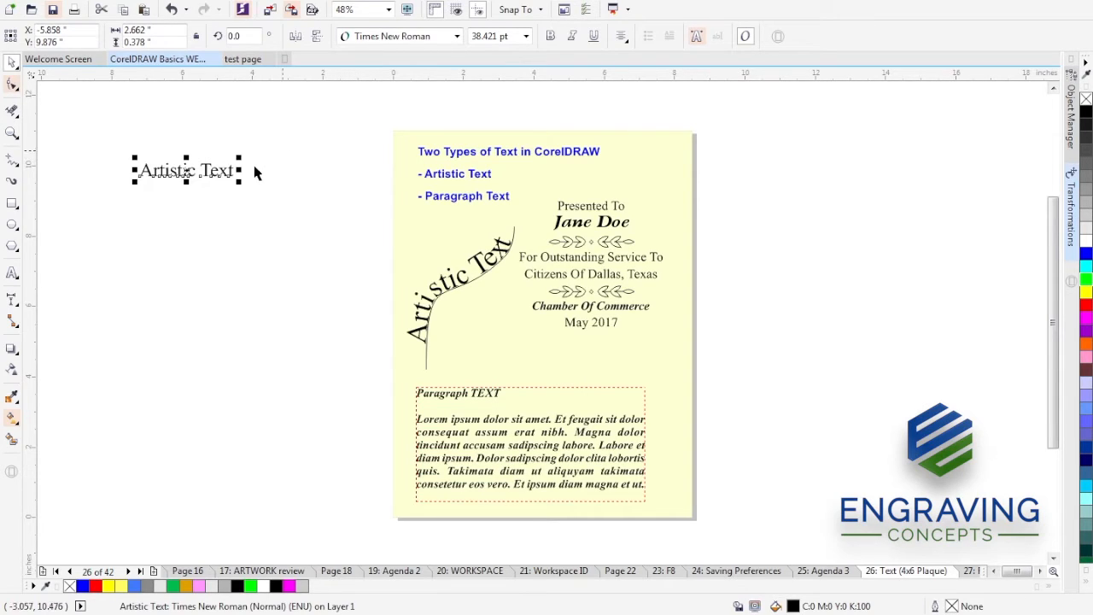
pyautogui.moveTo(238, 158); pyautogui.dragTo(312, 134)
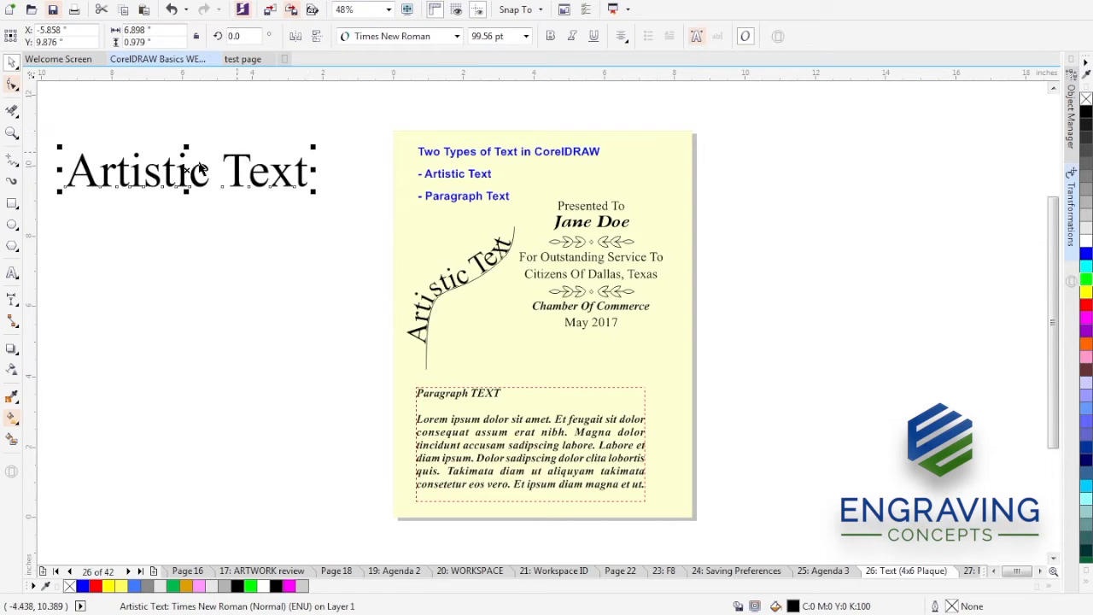
pyautogui.moveTo(186, 169); pyautogui.dragTo(262, 139)
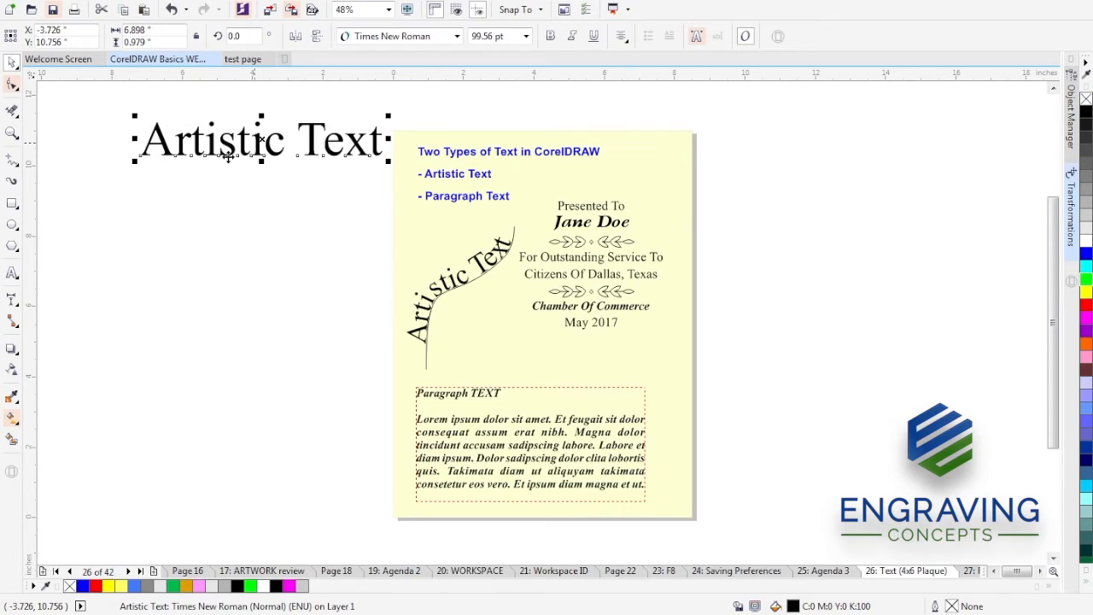
# Step: Draw a paragraph text frame about 6.45 by 6.91 in below the artistic text and enter "Paragraph Text" in it
pyautogui.click(13, 274)
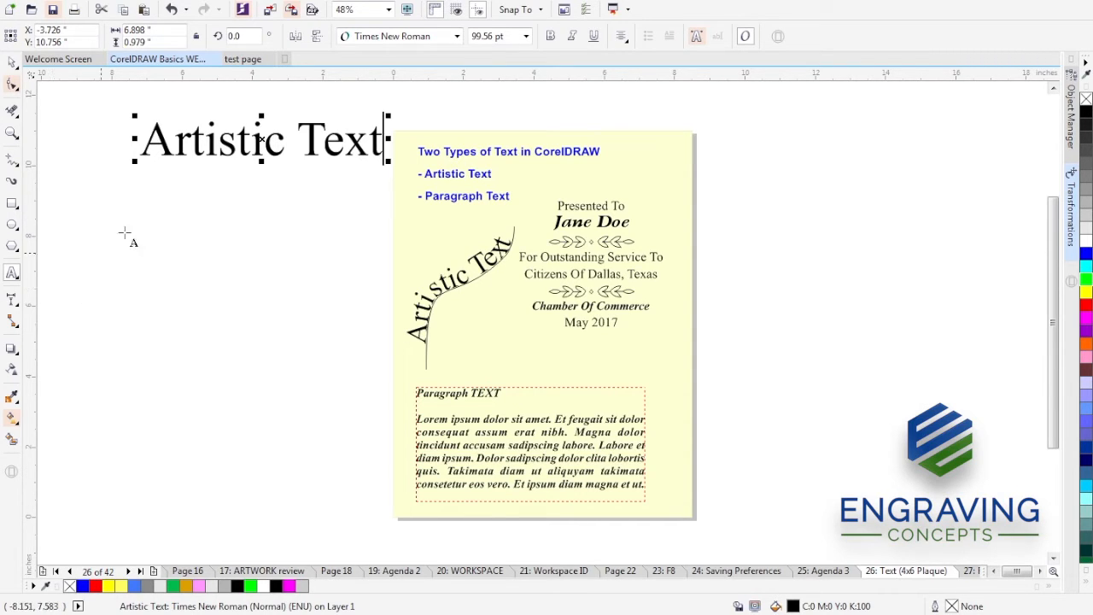
pyautogui.moveTo(137, 215); pyautogui.dragTo(367, 459)
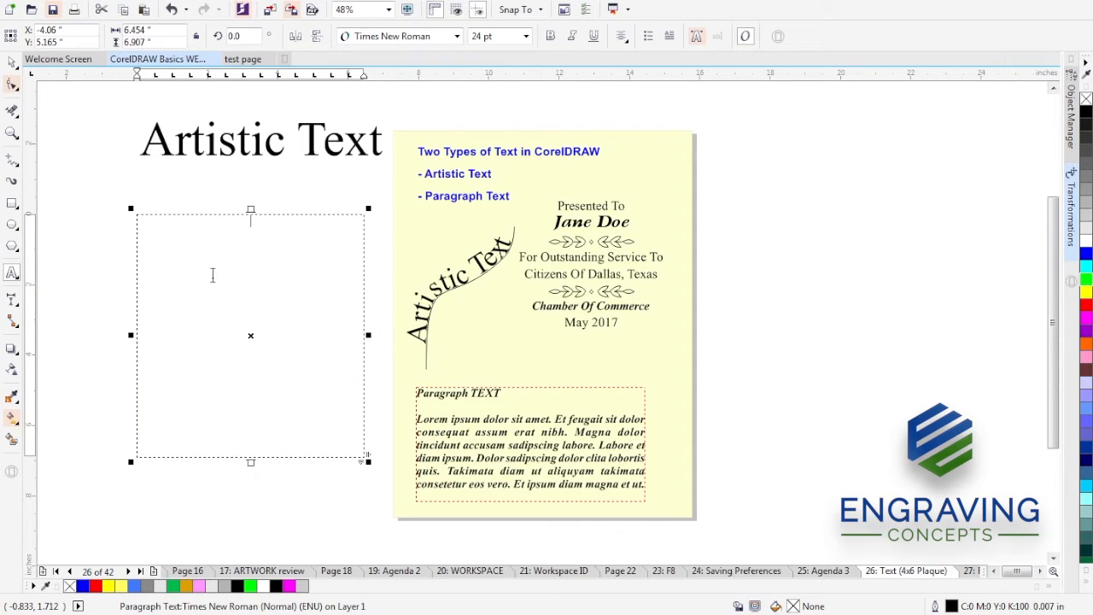
pyautogui.write('Paragraph text')
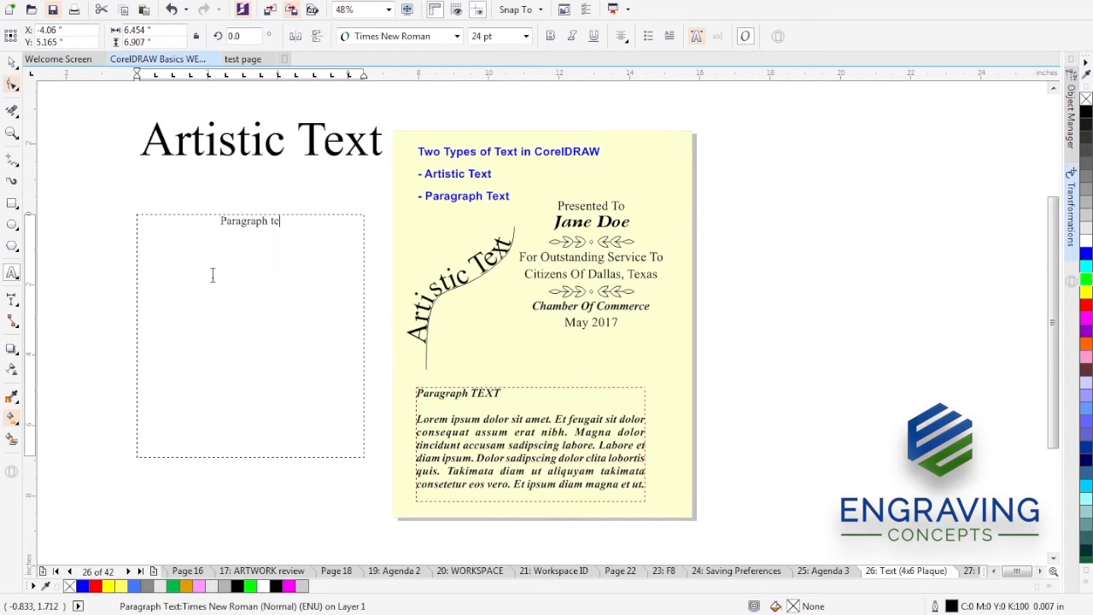
pyautogui.press('BackSpace')
pyautogui.press('BackSpace')
pyautogui.press('BackSpace')
pyautogui.press('BackSpace')
pyautogui.write('Text')
pyautogui.hotkey('ctrl', 'space')
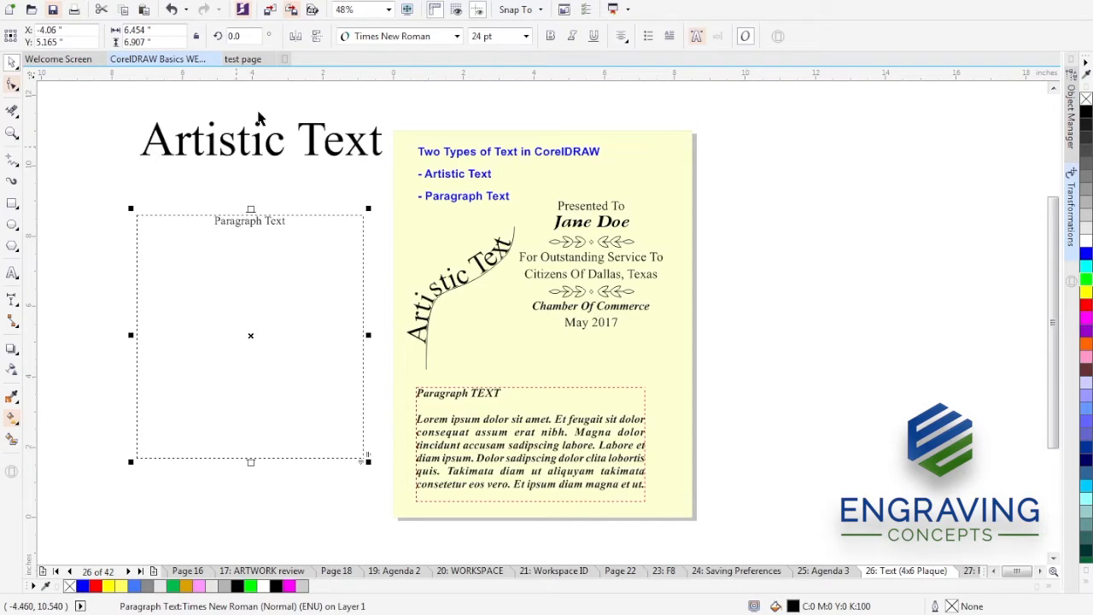
# Step: Divide the paragraph text frame into 3 equal columns, maintaining the current frame width
pyautogui.click(270, 3)
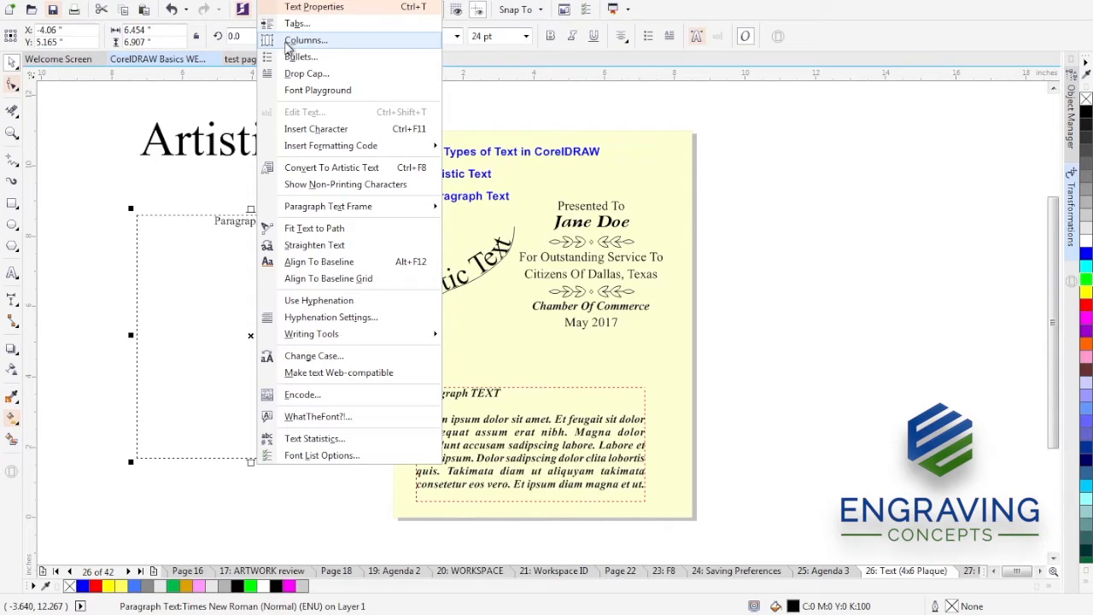
pyautogui.click(294, 41)
pyautogui.click(467, 175)
pyautogui.click(467, 175)
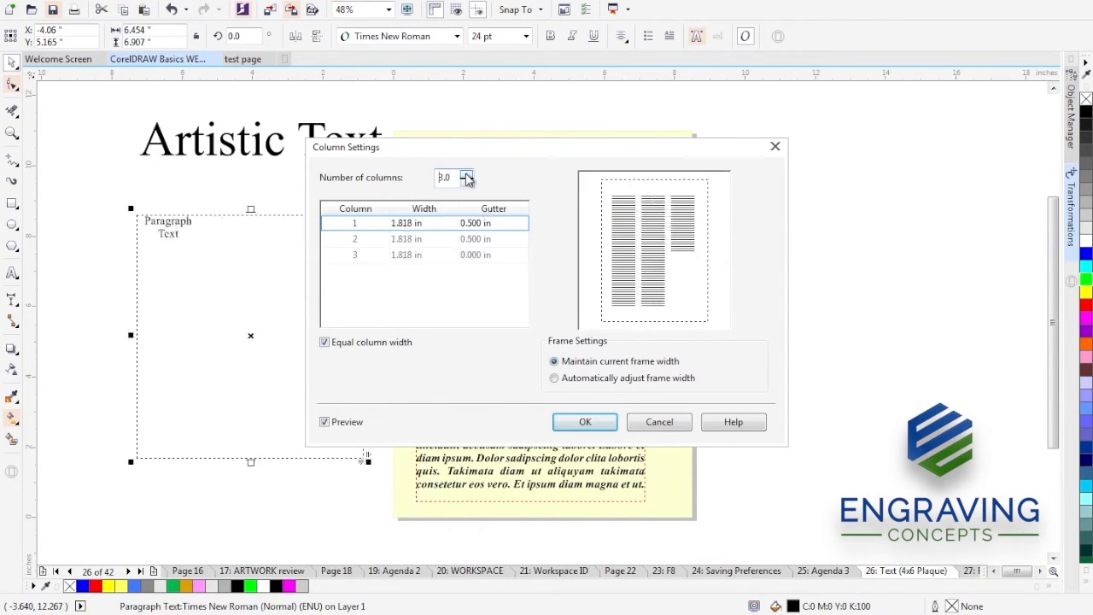
pyautogui.click(585, 422)
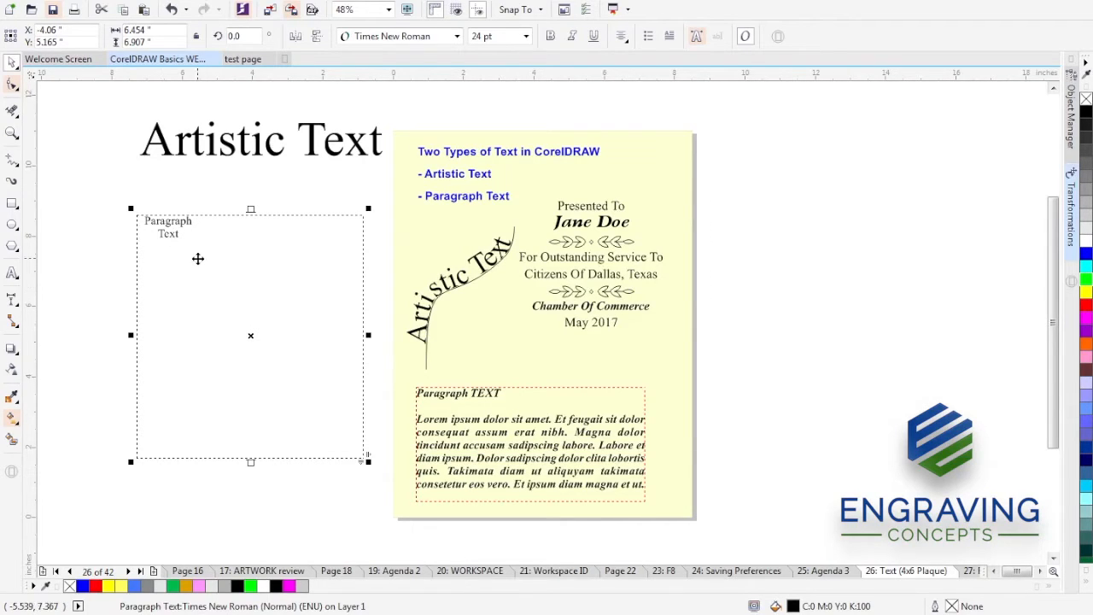
# Step: Replace the text in the first column with Matthew, Mark, Luke and John on separate lines
pyautogui.click(197, 256)
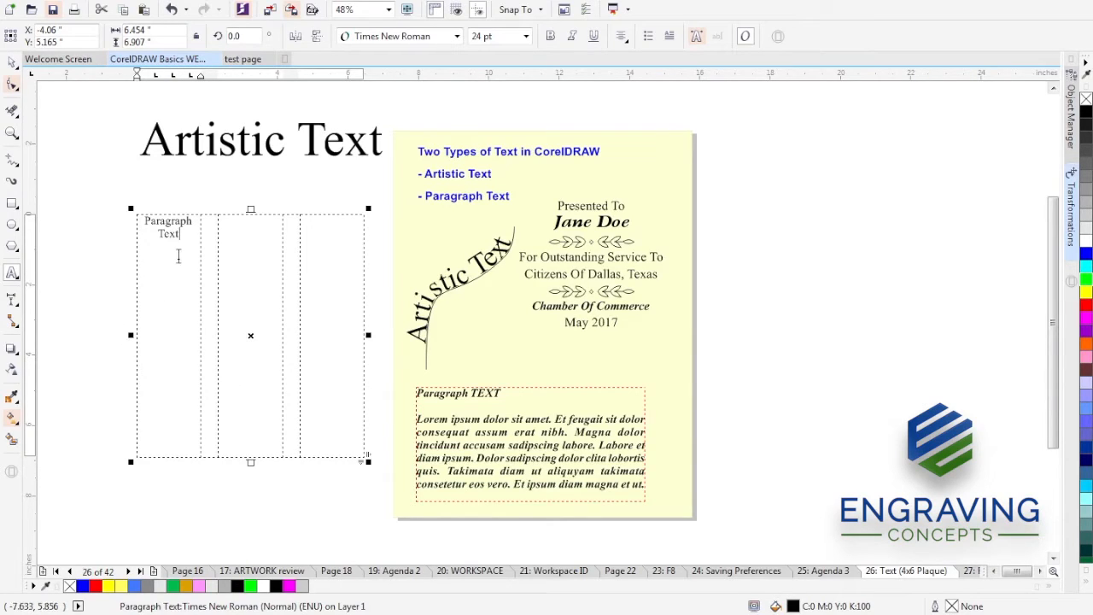
pyautogui.moveTo(179, 231); pyautogui.dragTo(122, 206)
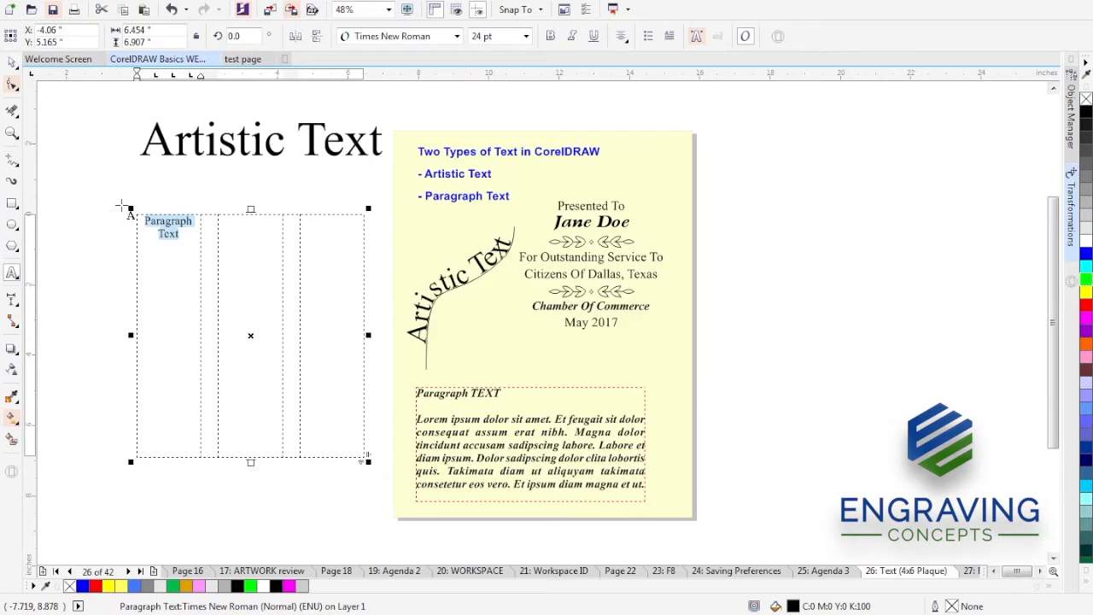
pyautogui.click(121, 205)
pyautogui.write('Matthew')
pyautogui.press('Return')
pyautogui.write('Mark Luke ')
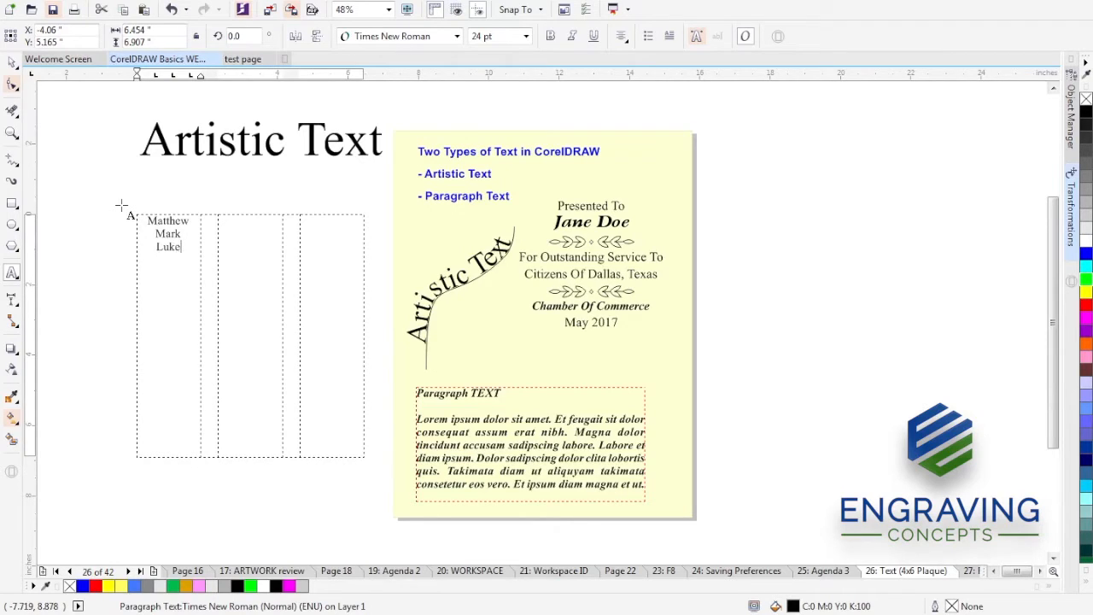
pyautogui.write('John')
pyautogui.press('Escape')
# Step: Shorten the text frame to about 1.75 in high and enter "Act" and "Romans" on separate lines in its second column
pyautogui.moveTo(251, 457); pyautogui.dragTo(250, 282)
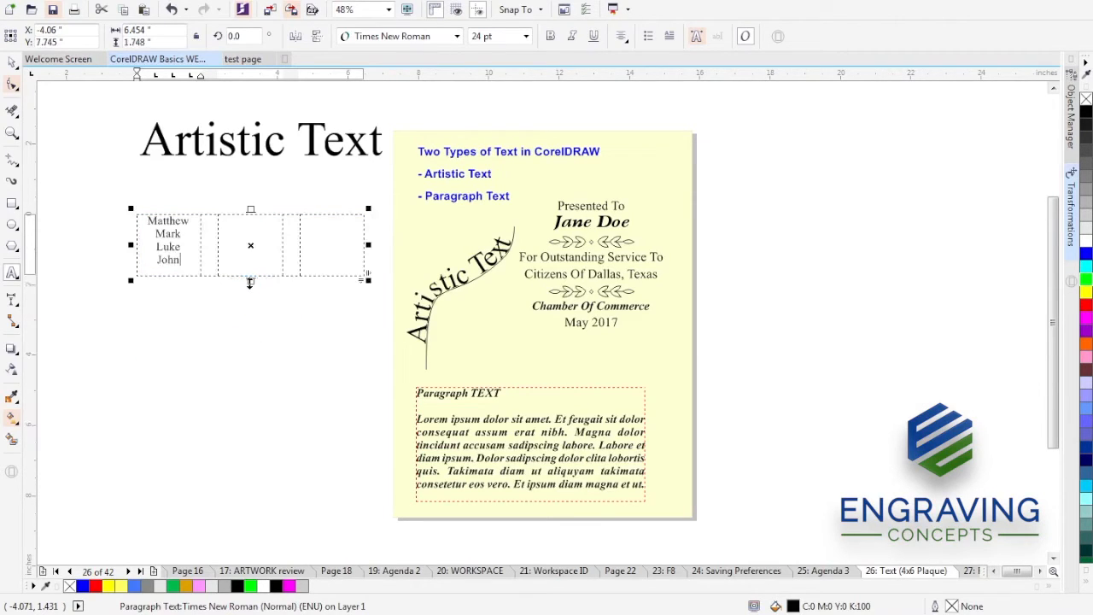
pyautogui.click(181, 263)
pyautogui.hotkey('ctrl', 'Return')
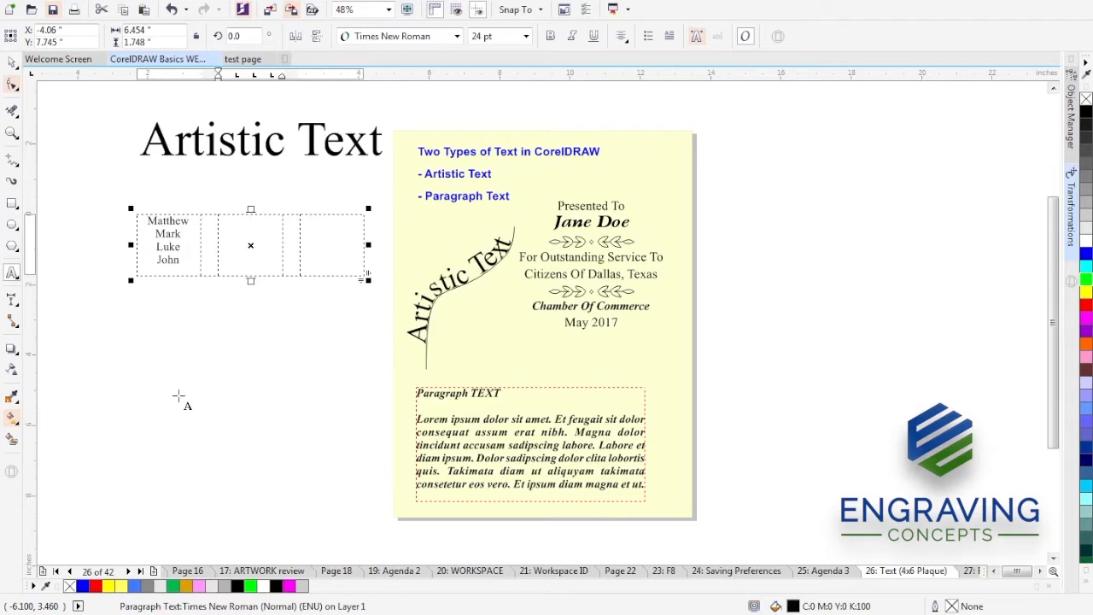
pyautogui.write('Act ')
pyautogui.write('Rom')
pyautogui.write('ans')
# Step: Delete the three-column paragraph text frame
pyautogui.click(218, 258)
pyautogui.click(13, 63)
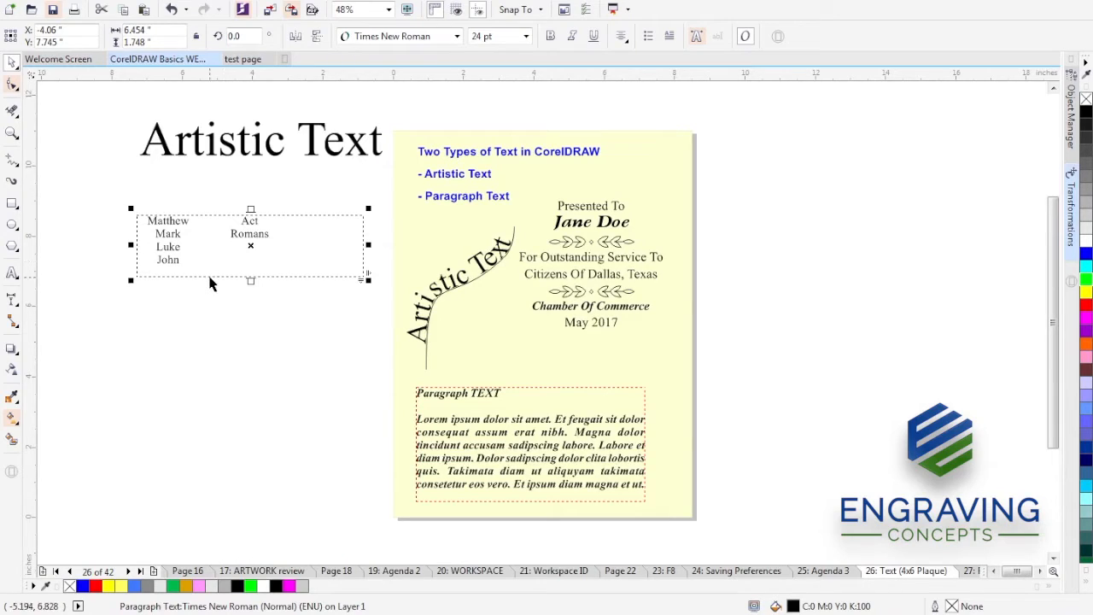
pyautogui.press('Delete')
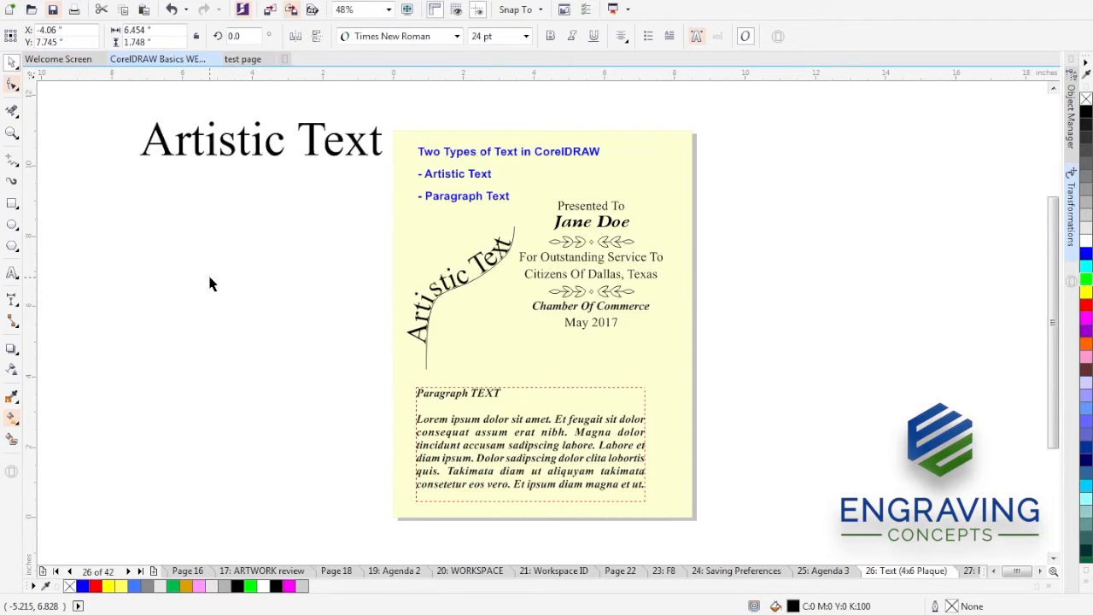
# Step: Draw a paragraph text frame about 5.83 by 5.31 in below the artistic text and fill it with placeholder text
pyautogui.click(12, 272)
pyautogui.moveTo(153, 218); pyautogui.dragTo(358, 407)
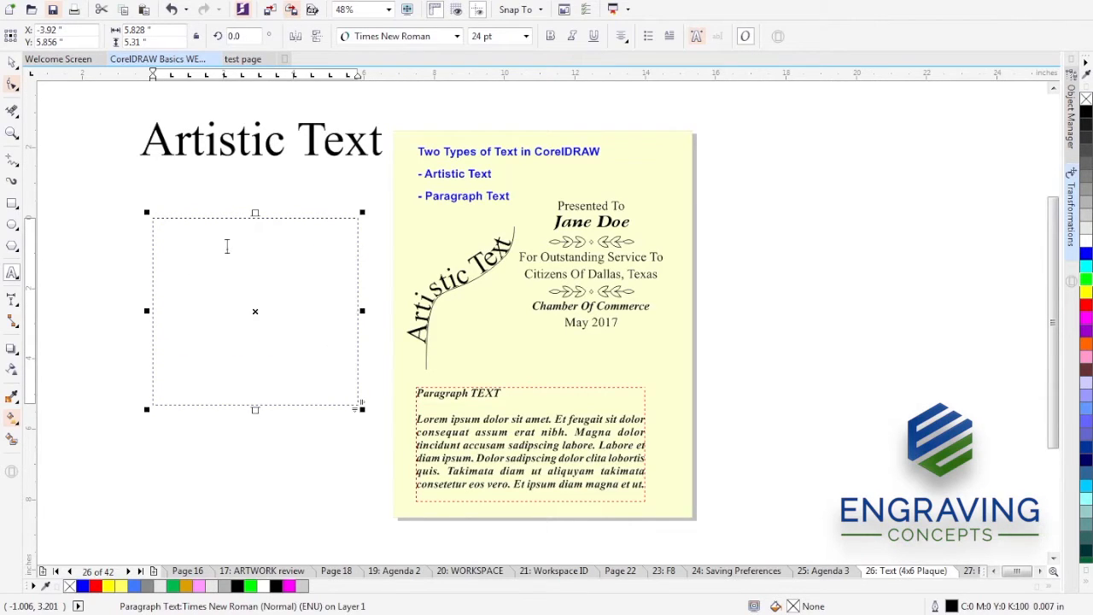
pyautogui.rightClick(227, 247)
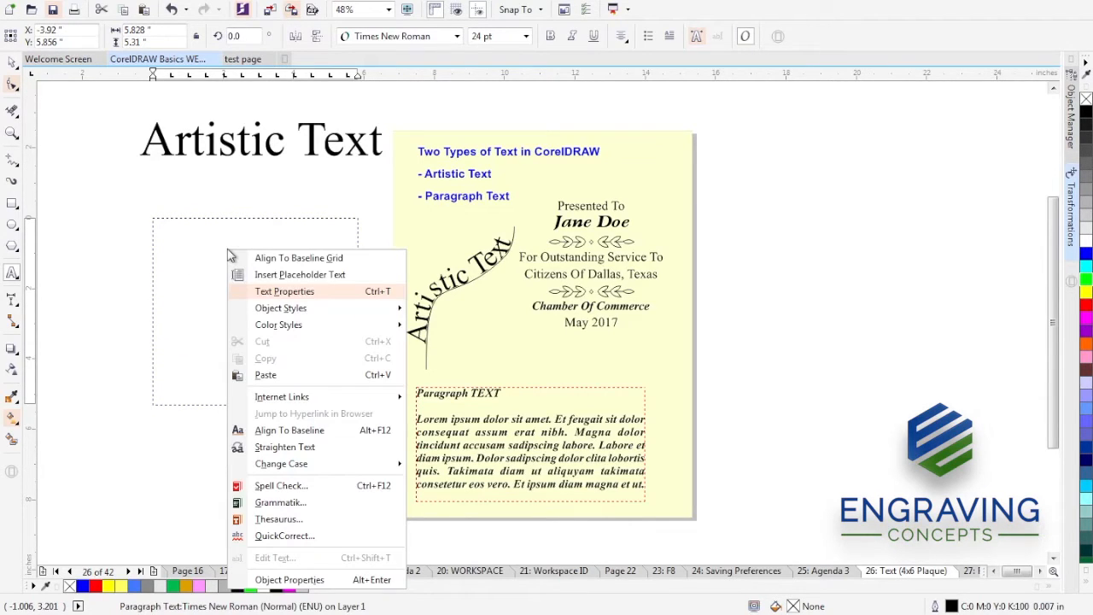
pyautogui.click(267, 275)
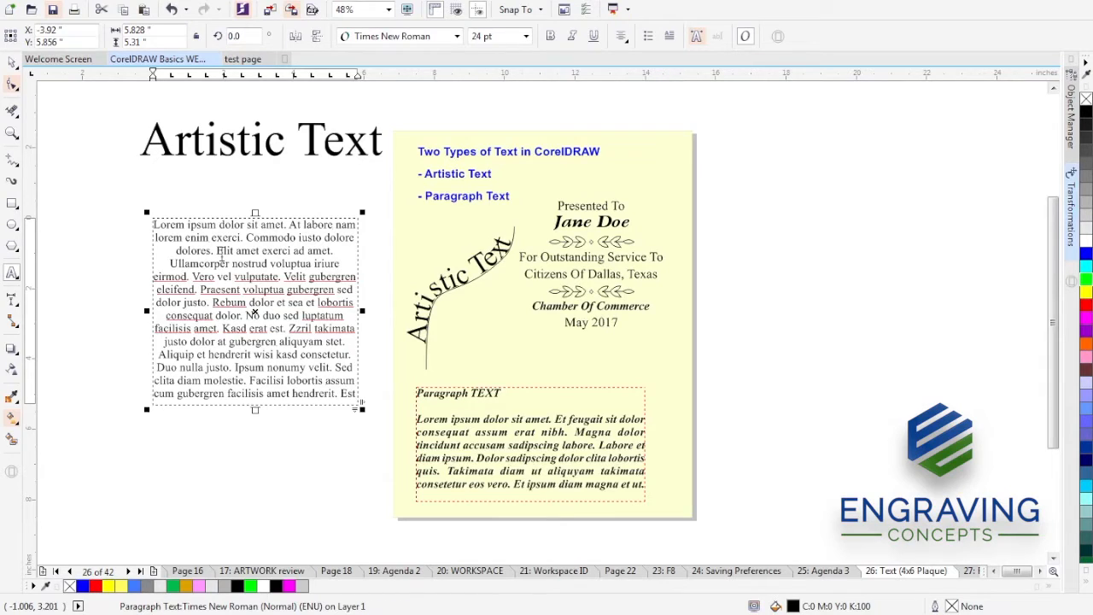
pyautogui.click(12, 62)
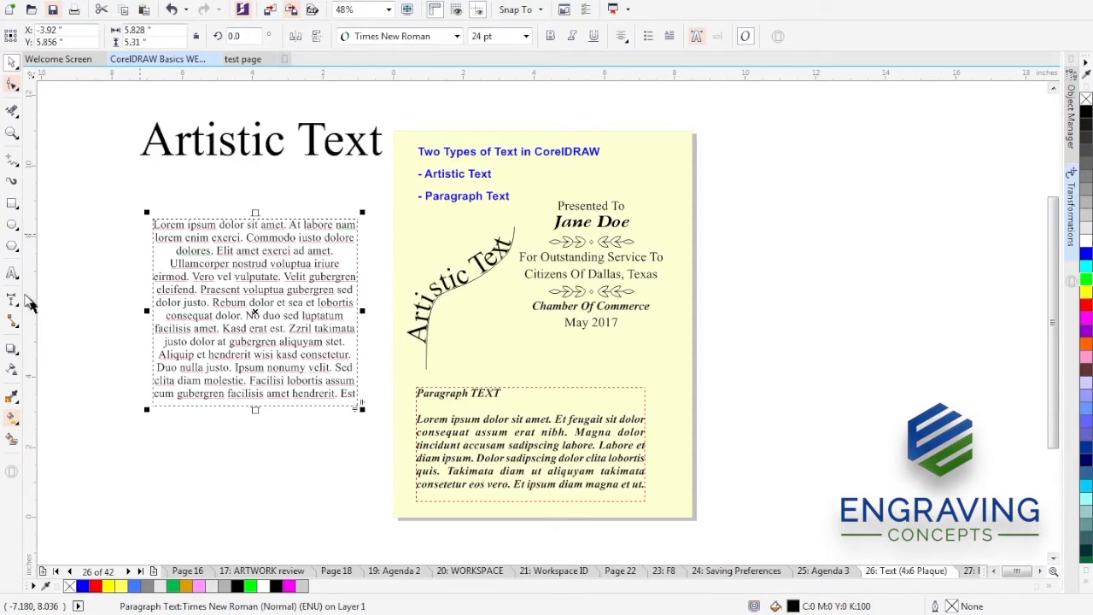
# Step: Create a separate artistic text letter "L" left of the "Artistic Text" object and enlarge it to about 167 pt
pyautogui.click(12, 273)
pyautogui.click(72, 190)
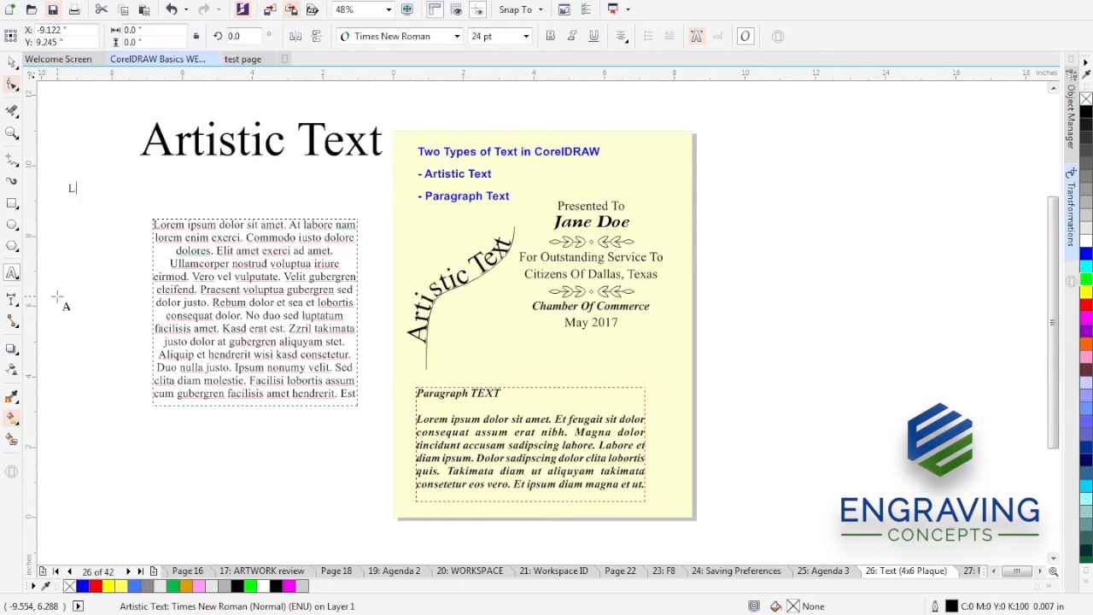
pyautogui.hotkey('ctrl', 'space')
pyautogui.moveTo(83, 196); pyautogui.dragTo(92, 156)
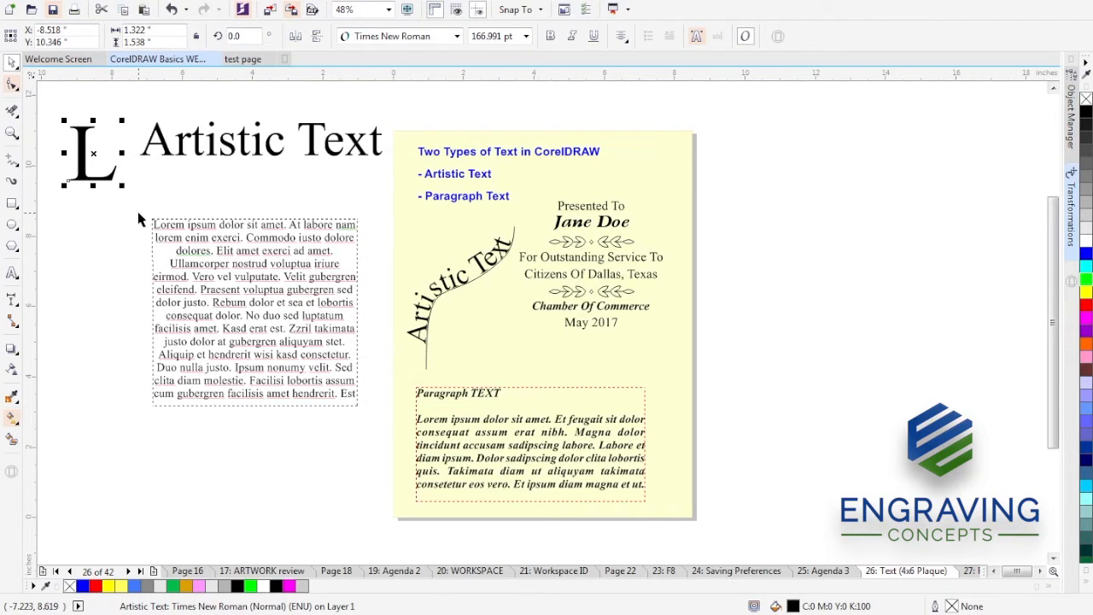
# Step: Duplicate the letter "L", place the copy below the original, and convert the copy to curves
pyautogui.hotkey('ctrl', 'd')
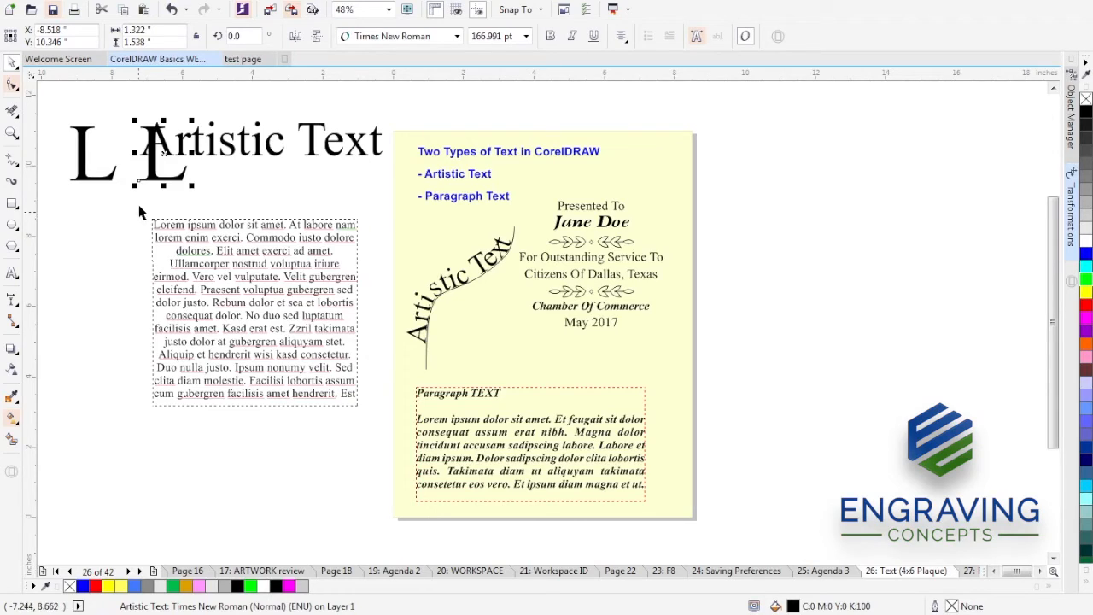
pyautogui.moveTo(156, 159); pyautogui.dragTo(95, 229)
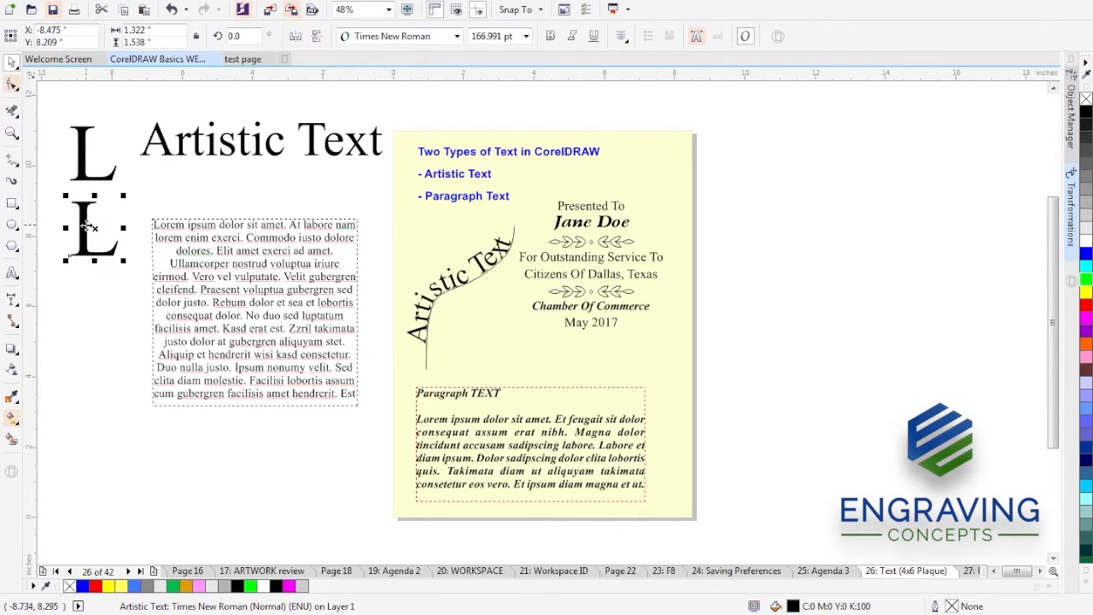
pyautogui.click(142, 3)
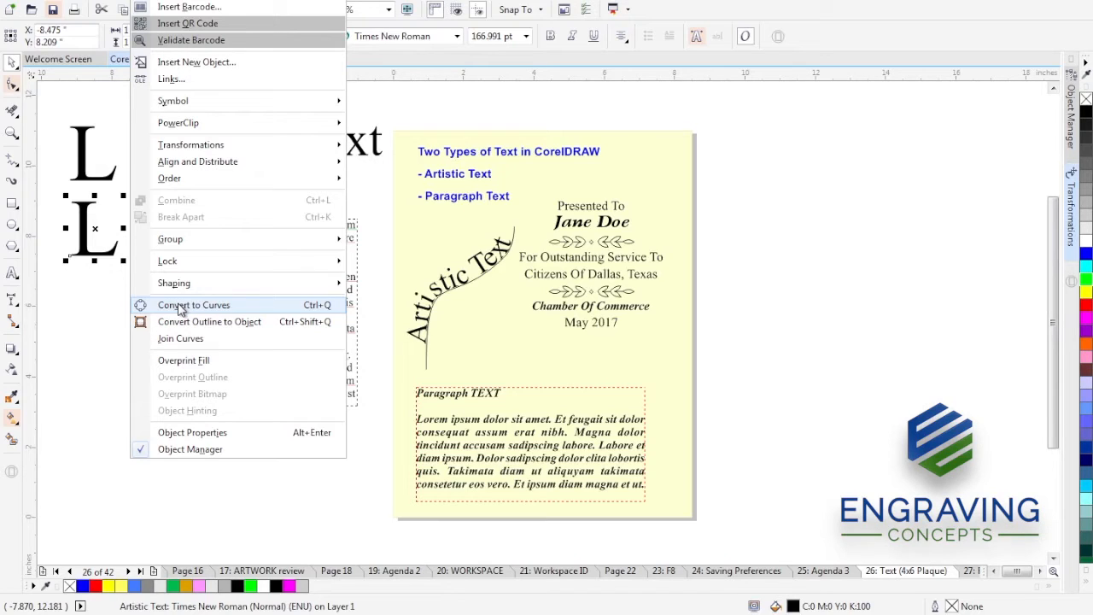
pyautogui.click(180, 310)
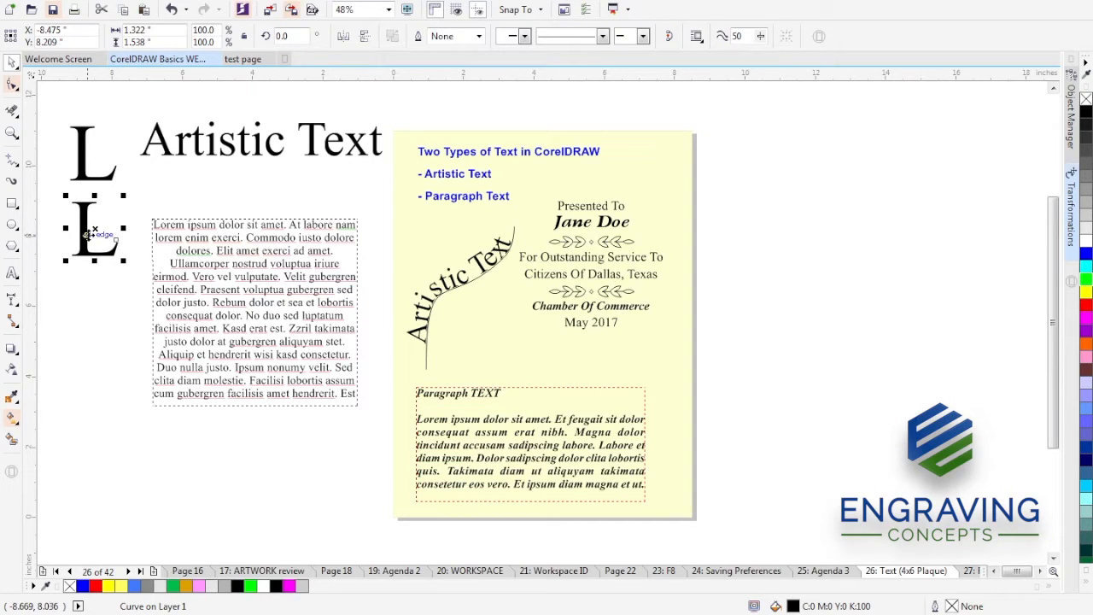
# Step: Turn on paragraph text wrapping for the curved "L" and move it onto the placeholder paragraph's upper-left corner
pyautogui.click(73, 273)
pyautogui.click(87, 244)
pyautogui.rightClick(91, 232)
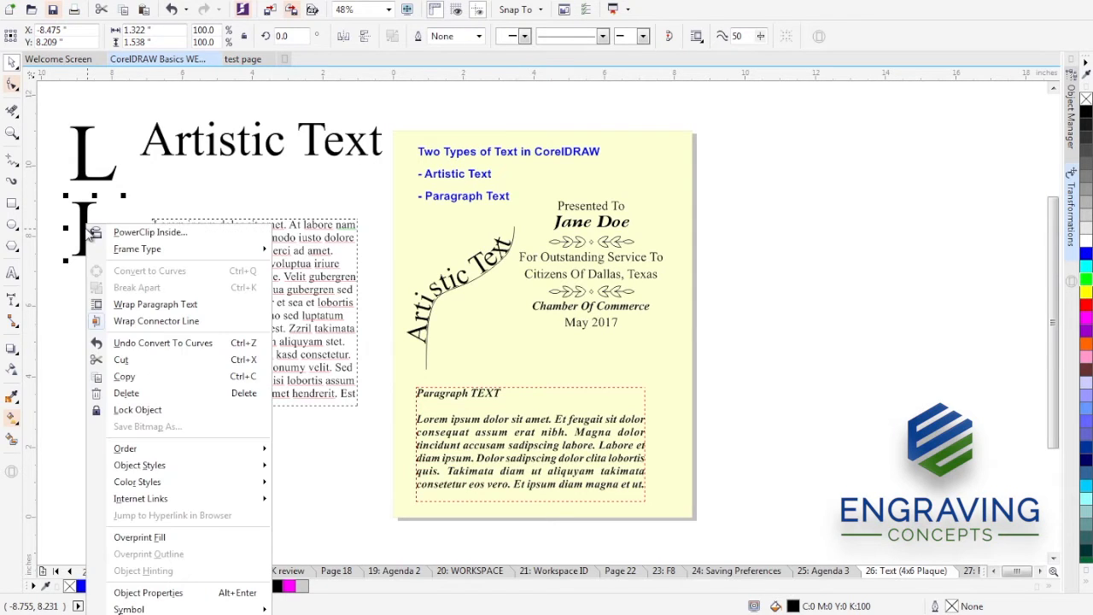
pyautogui.click(126, 309)
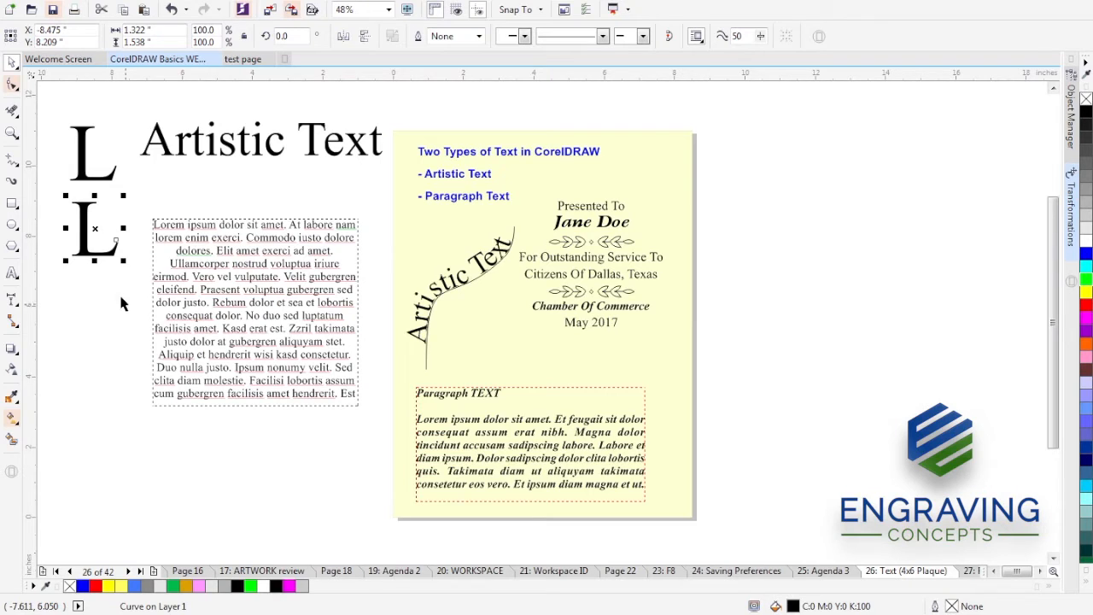
pyautogui.moveTo(95, 228); pyautogui.dragTo(188, 242)
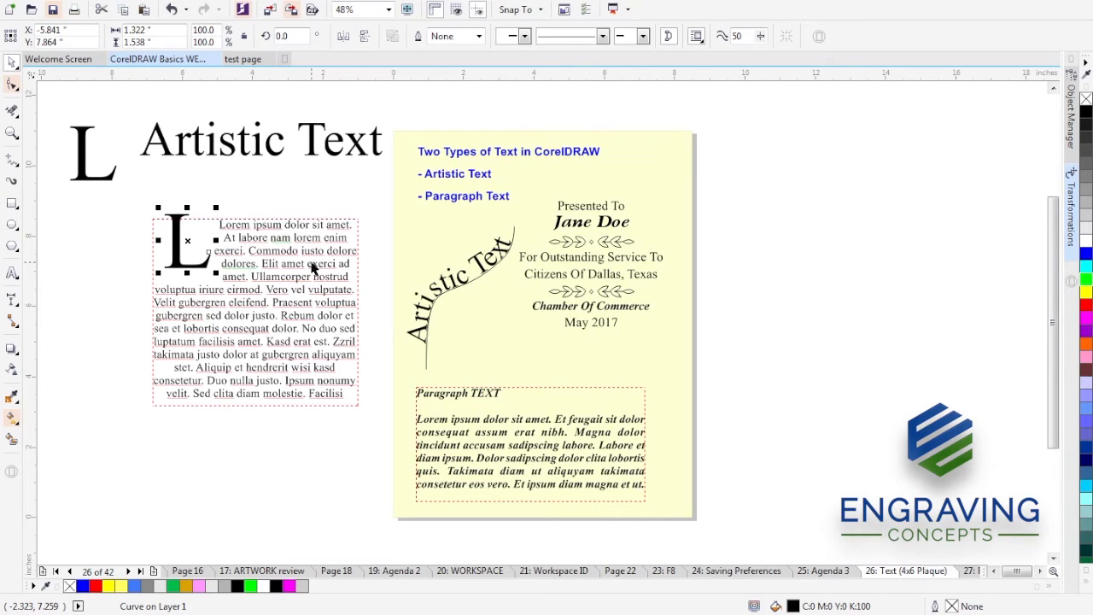
# Step: Set the curved "L" to contour-style Straddle Text wrapping and move it into the middle of the placeholder paragraph
pyautogui.click(696, 41)
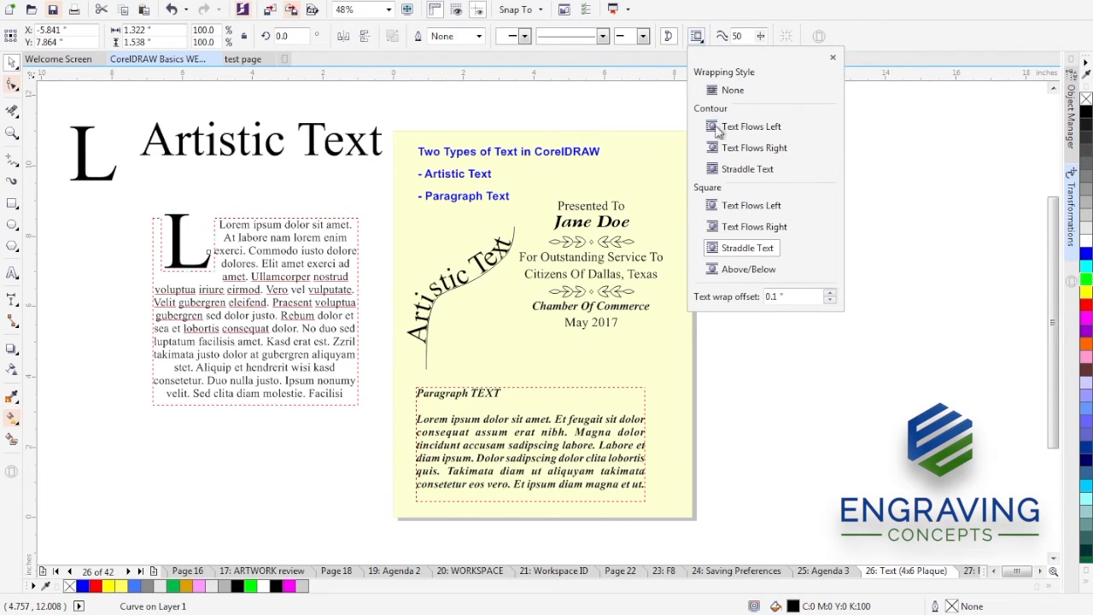
pyautogui.click(728, 170)
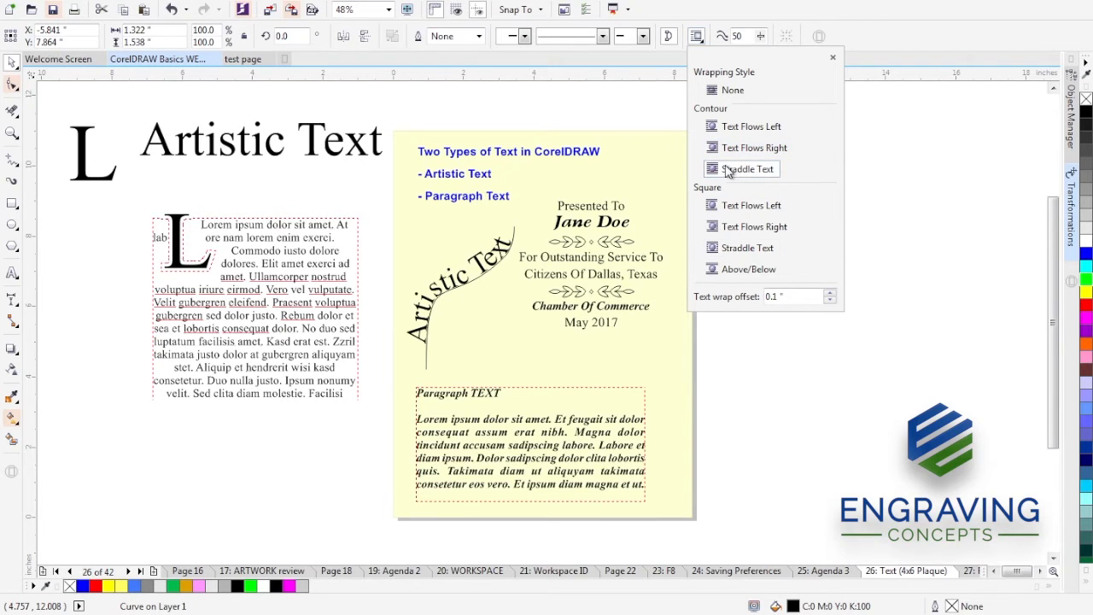
pyautogui.click(177, 247)
pyautogui.moveTo(180, 242); pyautogui.dragTo(253, 294)
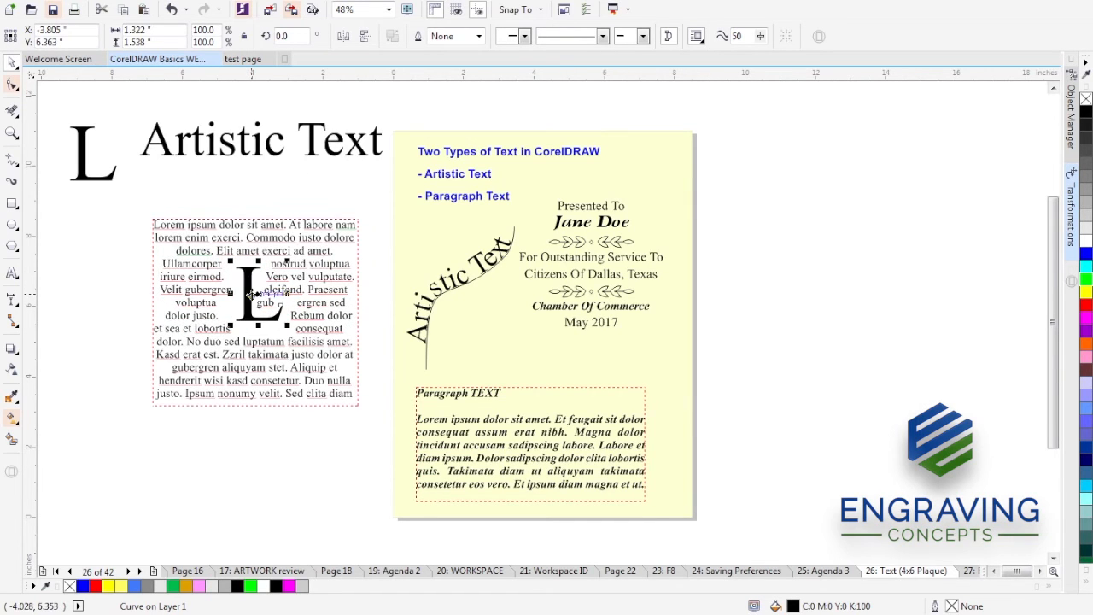
pyautogui.click(84, 306)
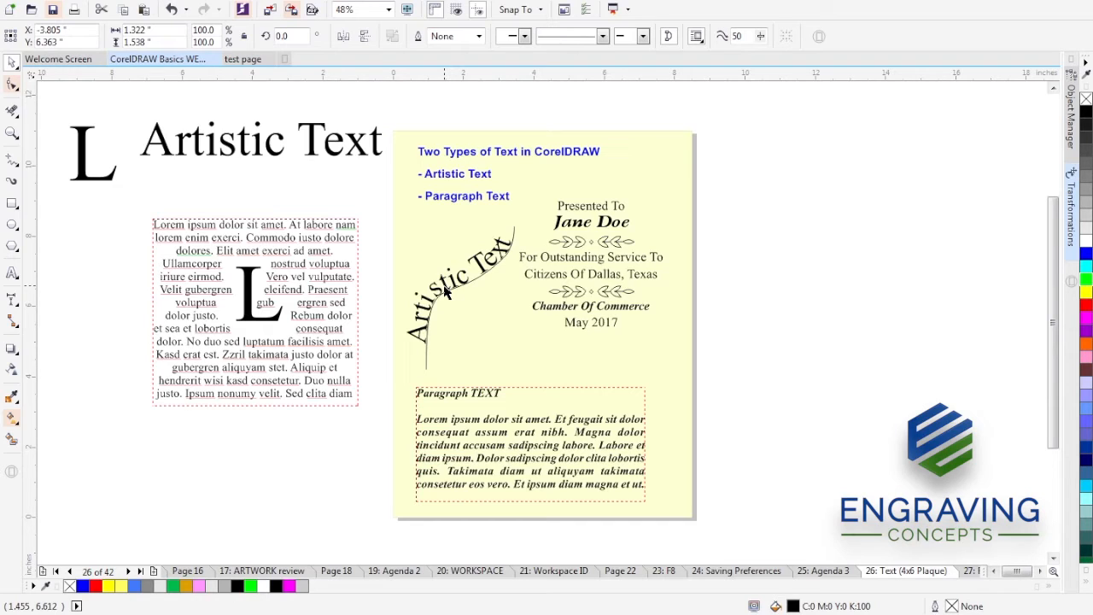
# Step: Close the test page without saving and create a document named "5x7 plaque plate", 7 in wide and 5 in high
pyautogui.click(271, 60)
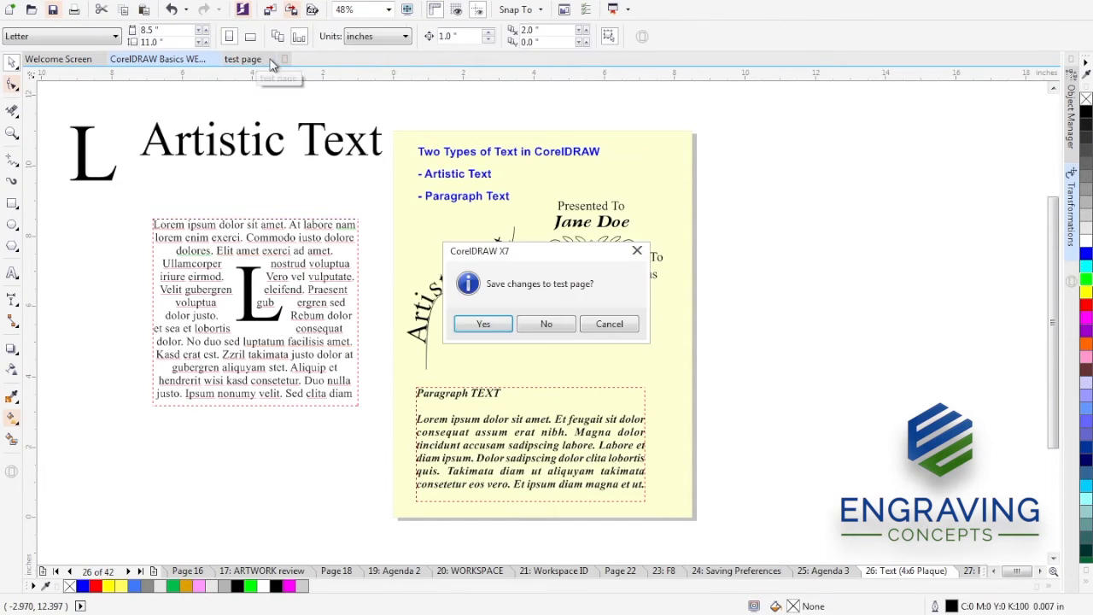
pyautogui.click(548, 325)
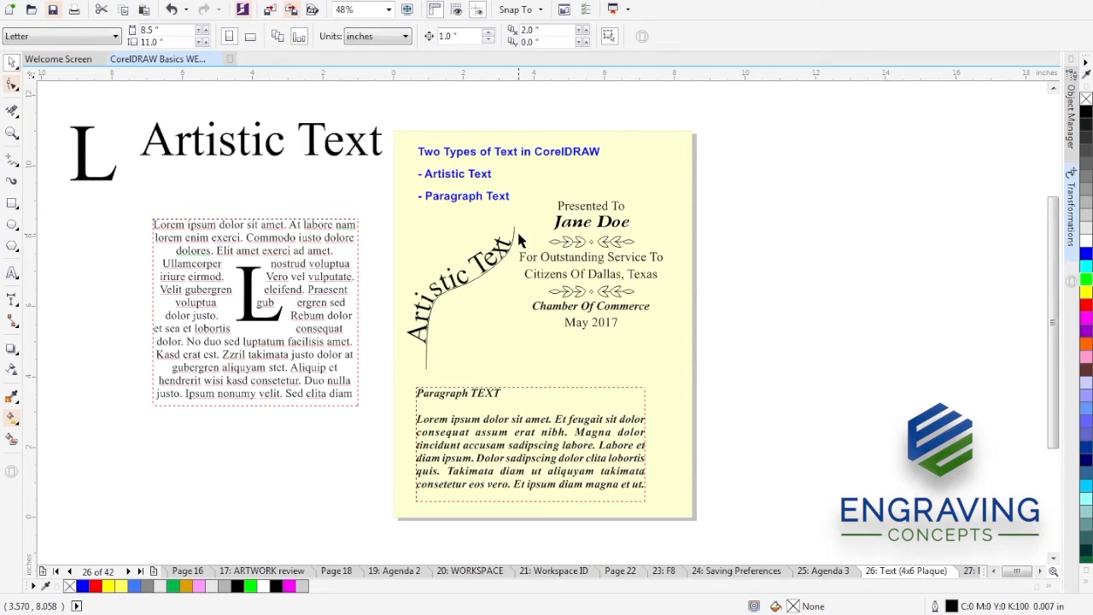
pyautogui.click(229, 60)
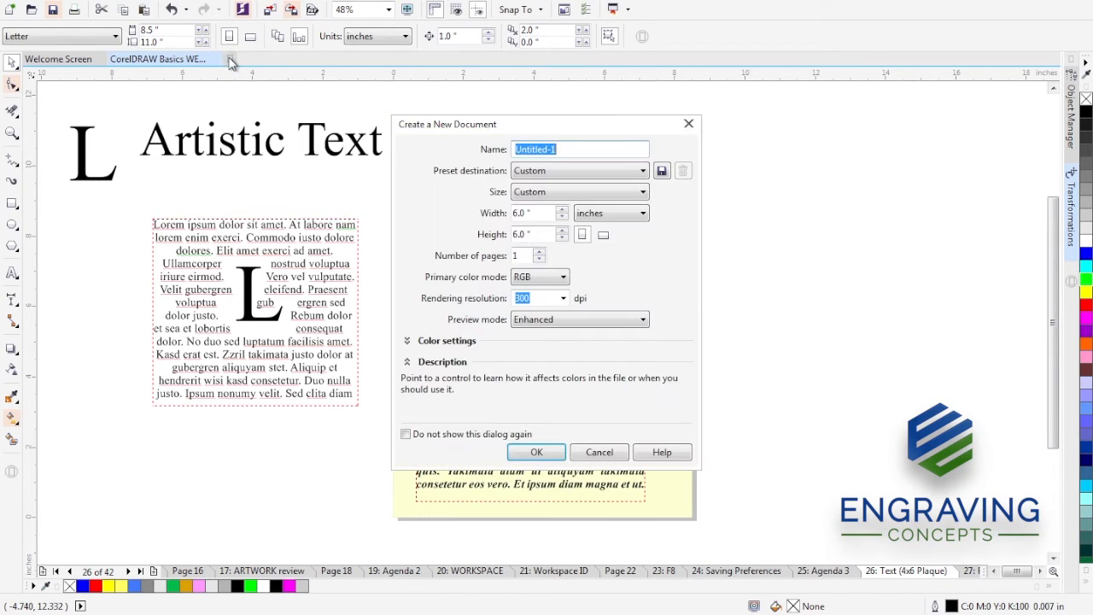
pyautogui.write('7')
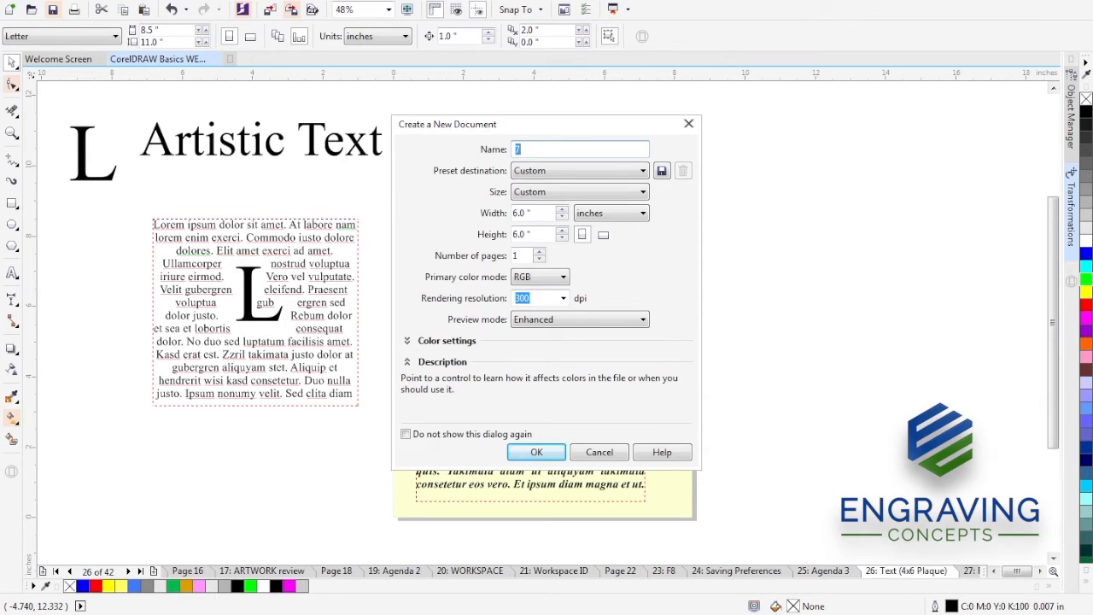
pyautogui.write('x7 plaque plate')
pyautogui.press('Tab')
pyautogui.press('Tab')
pyautogui.press('Tab')
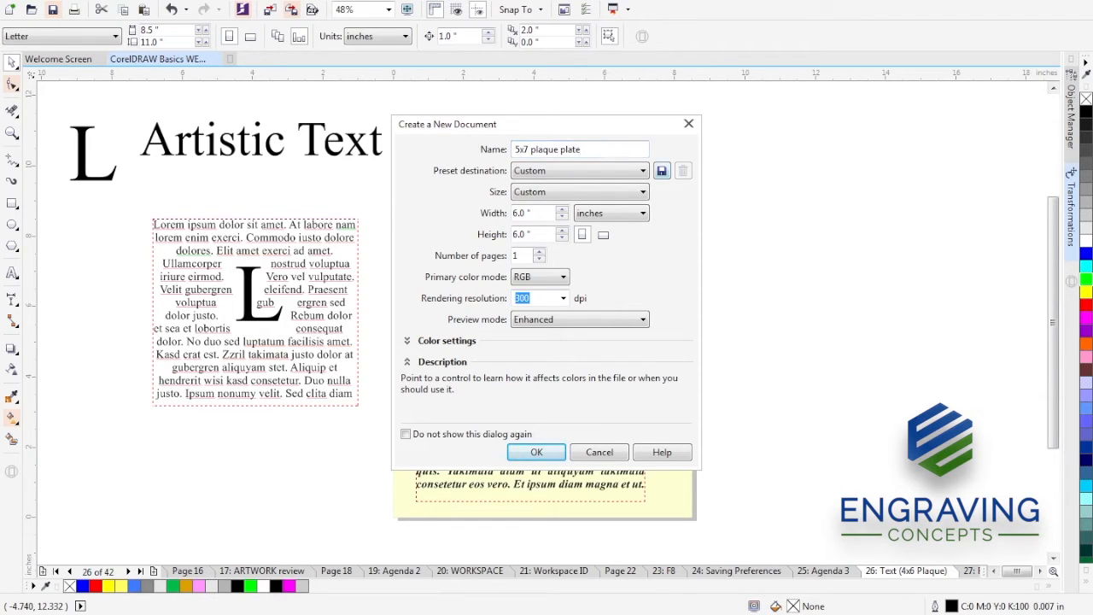
pyautogui.write('7')
pyautogui.press('Tab')
pyautogui.press('Tab')
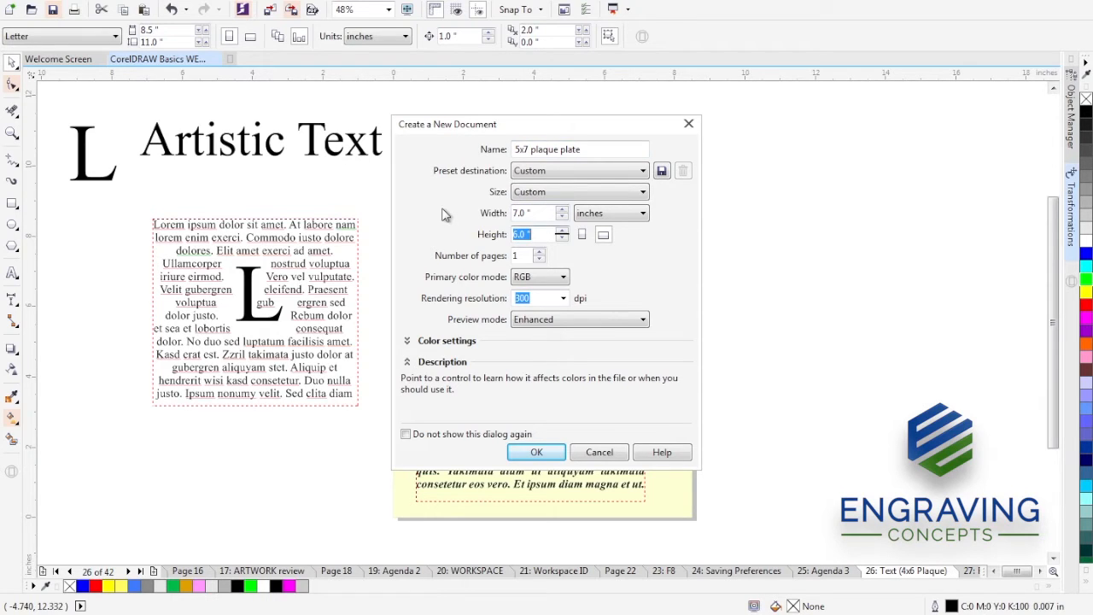
pyautogui.write('5')
pyautogui.press('Return')
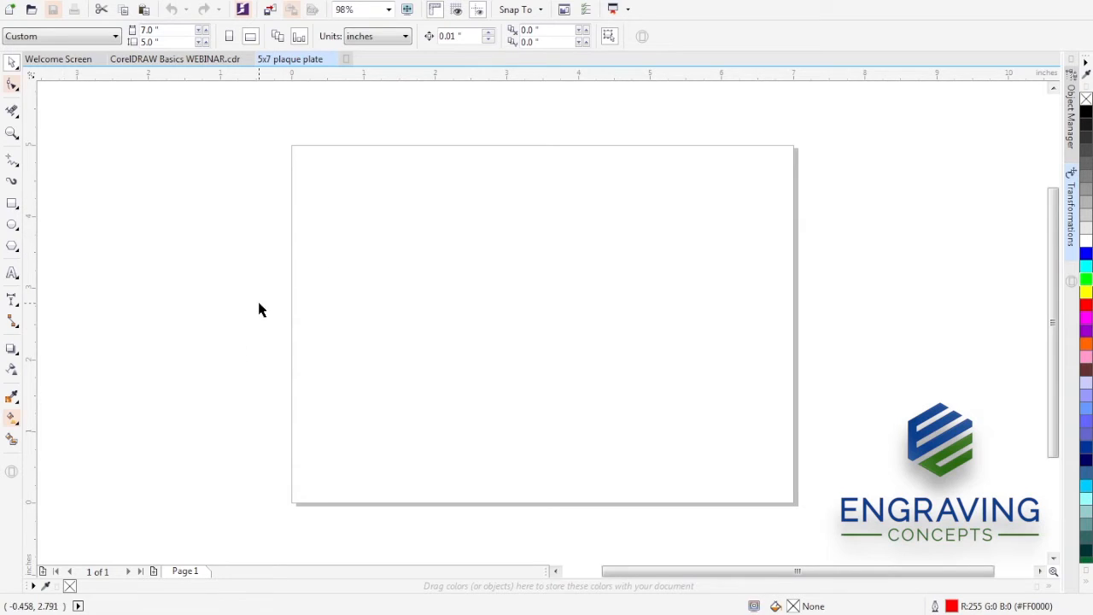
# Step: Add the artistic text "presented to" at the upper centre of the blank plaque page
pyautogui.click(12, 272)
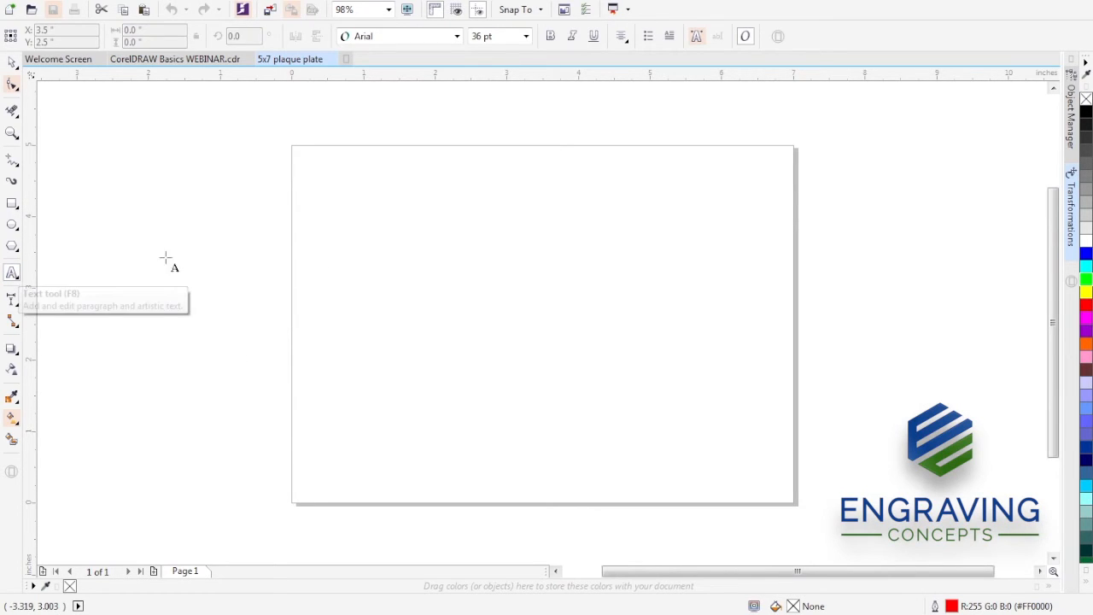
pyautogui.click(533, 180)
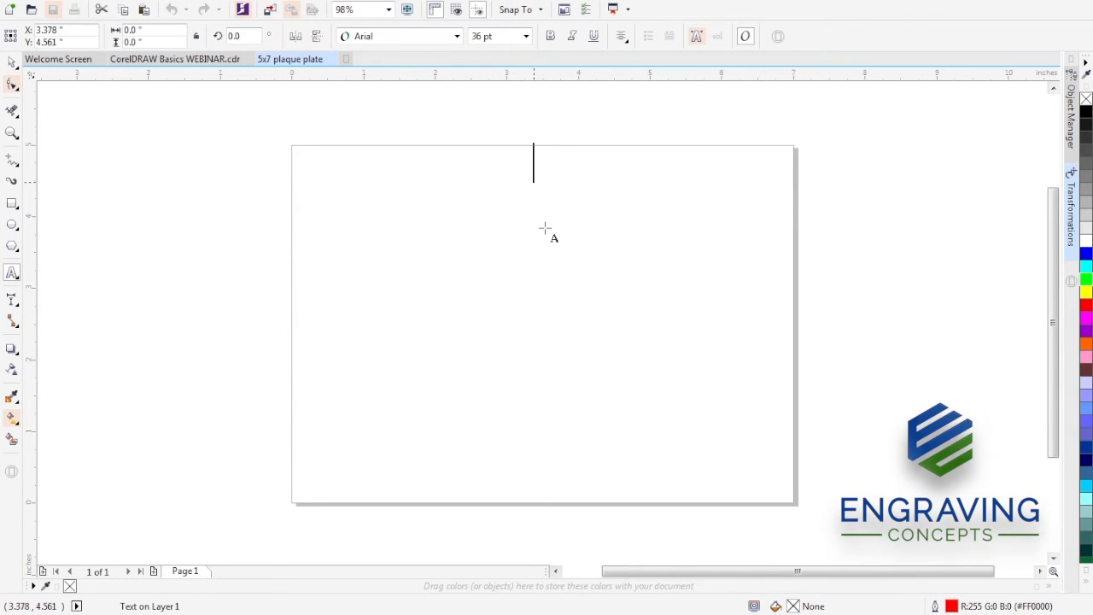
pyautogui.write('P')
pyautogui.press('BackSpace')
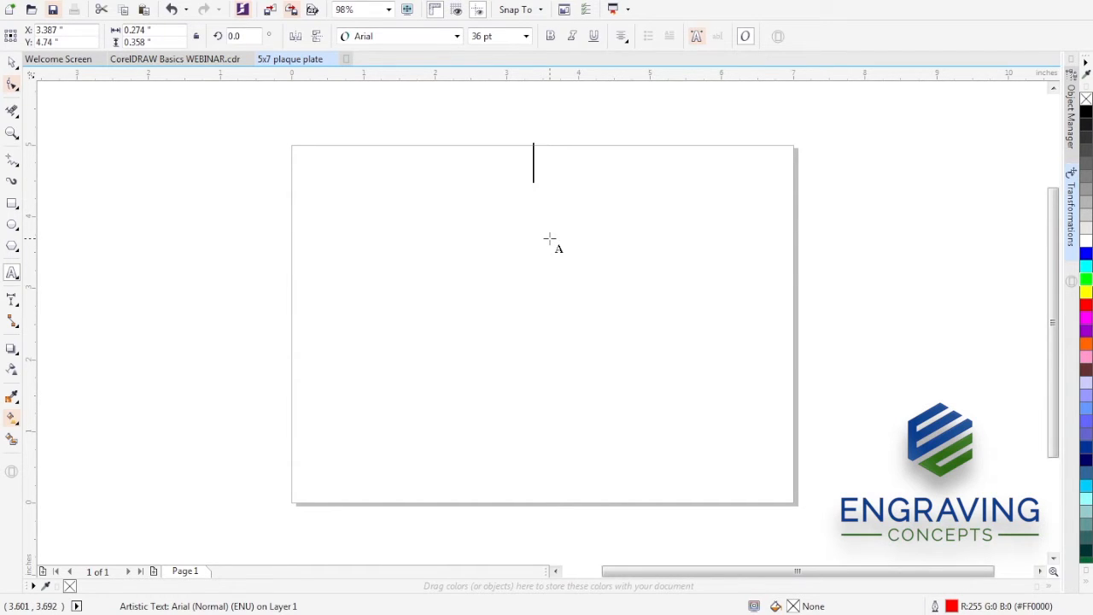
pyautogui.write('presented to')
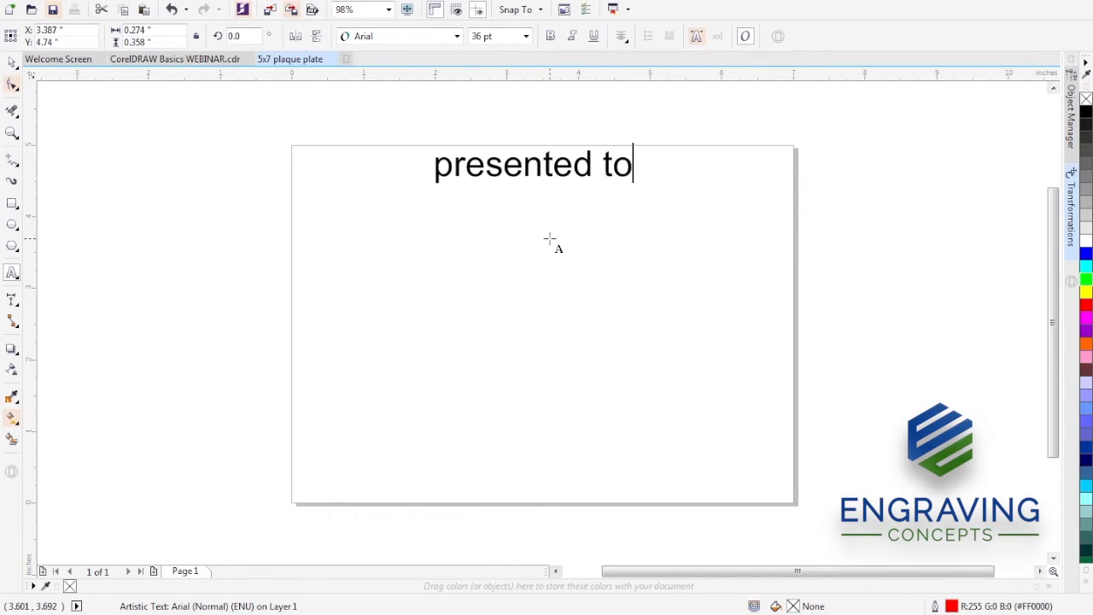
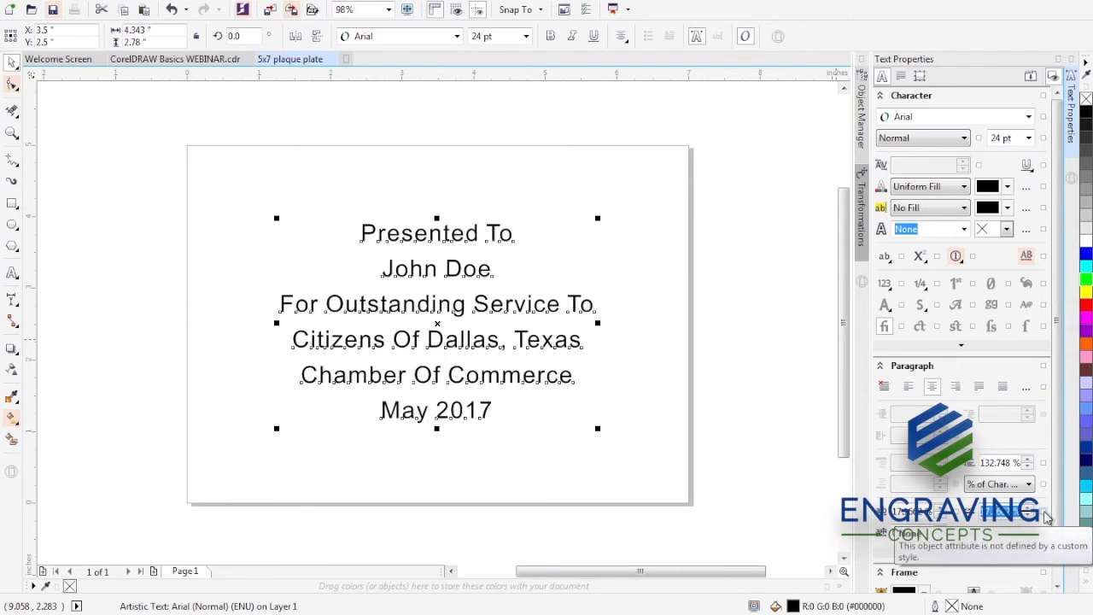
# Step: Try a much wider word spacing on the whole plaque inscription and undo the change
pyautogui.press('BackSpace')
pyautogui.press('Return')
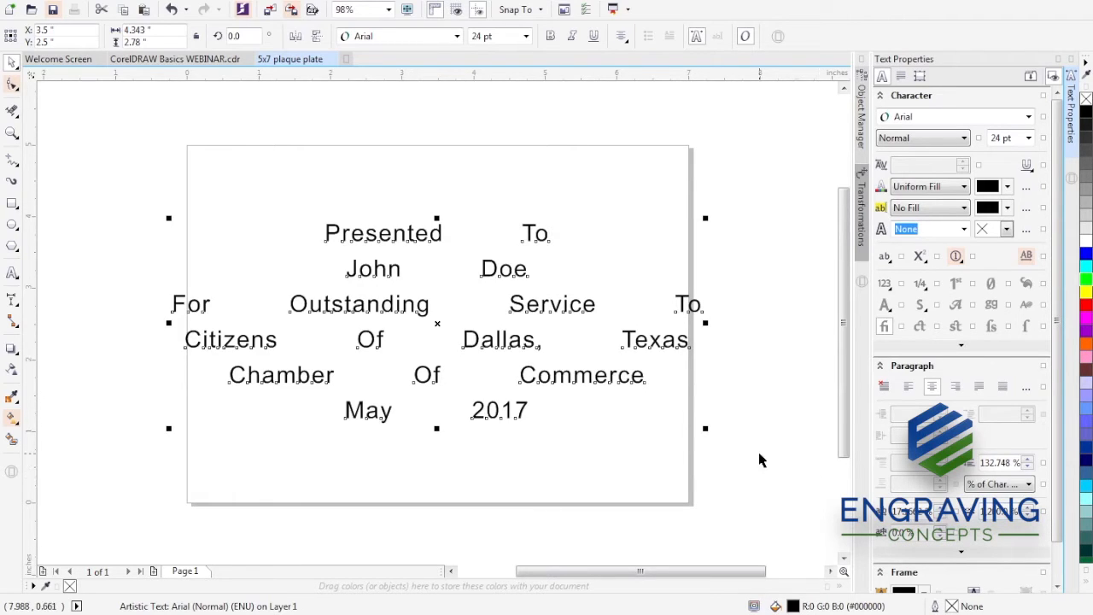
pyautogui.hotkey('ctrl', 'z')
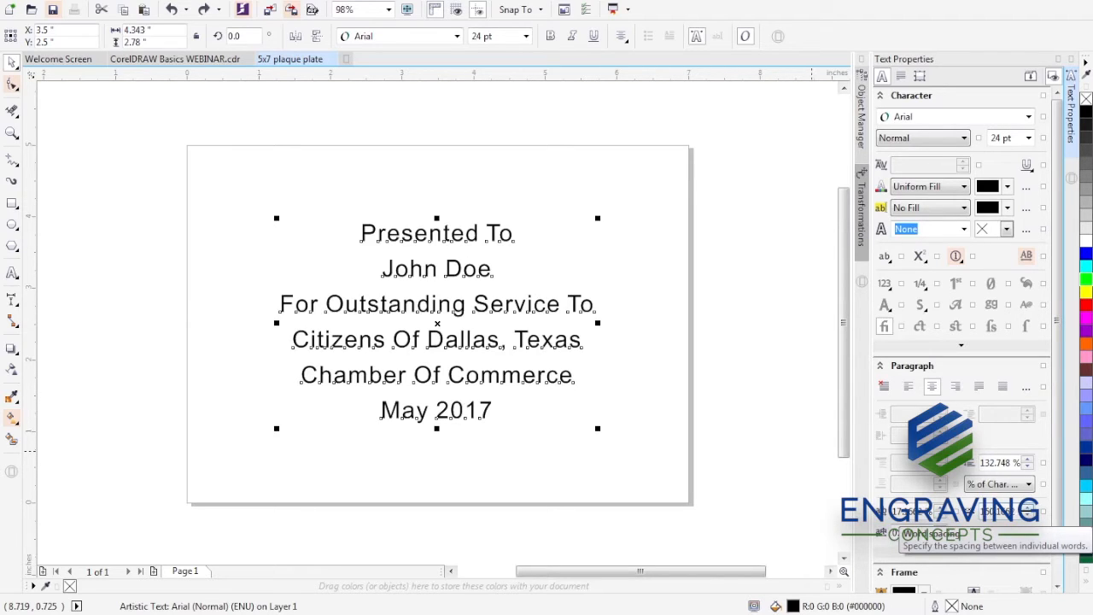
# Step: Increase the word spacing of the whole plaque inscription by one small increment
pyautogui.click(1029, 509)
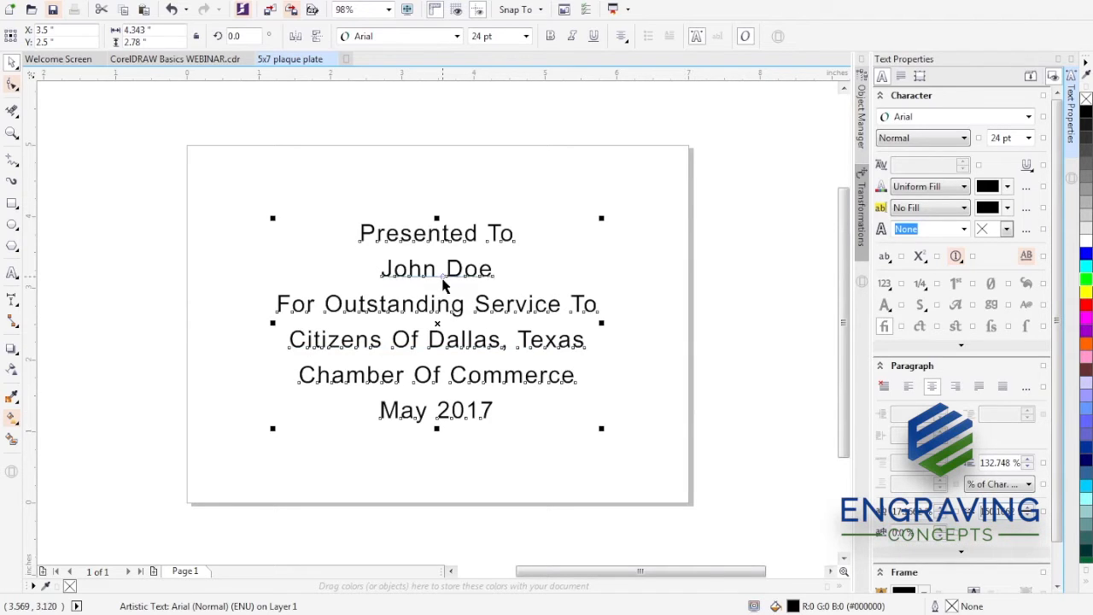
pyautogui.click(301, 190)
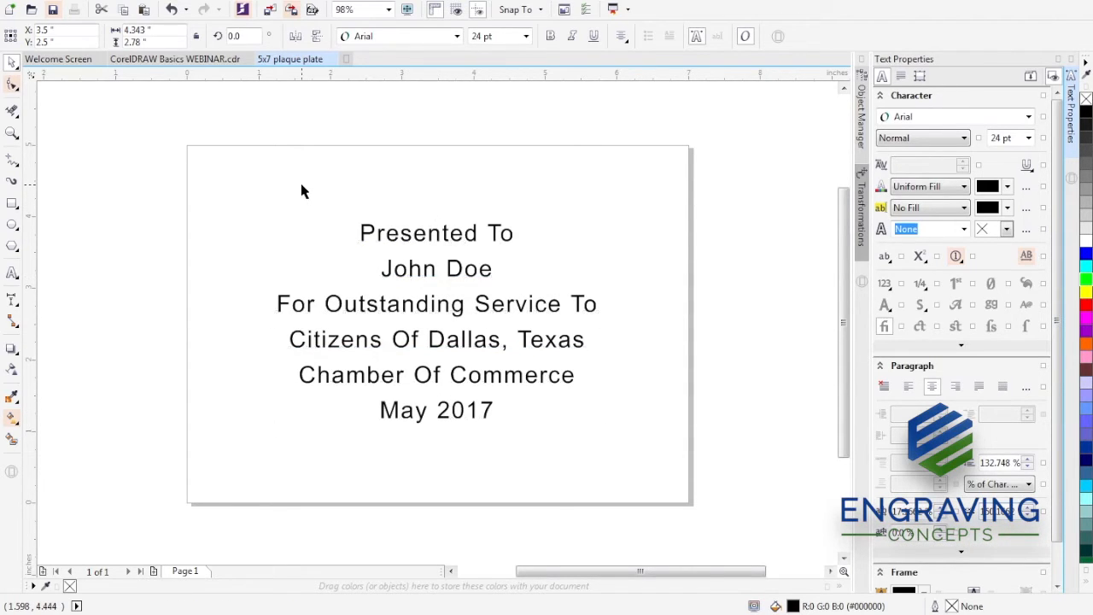
pyautogui.click(416, 244)
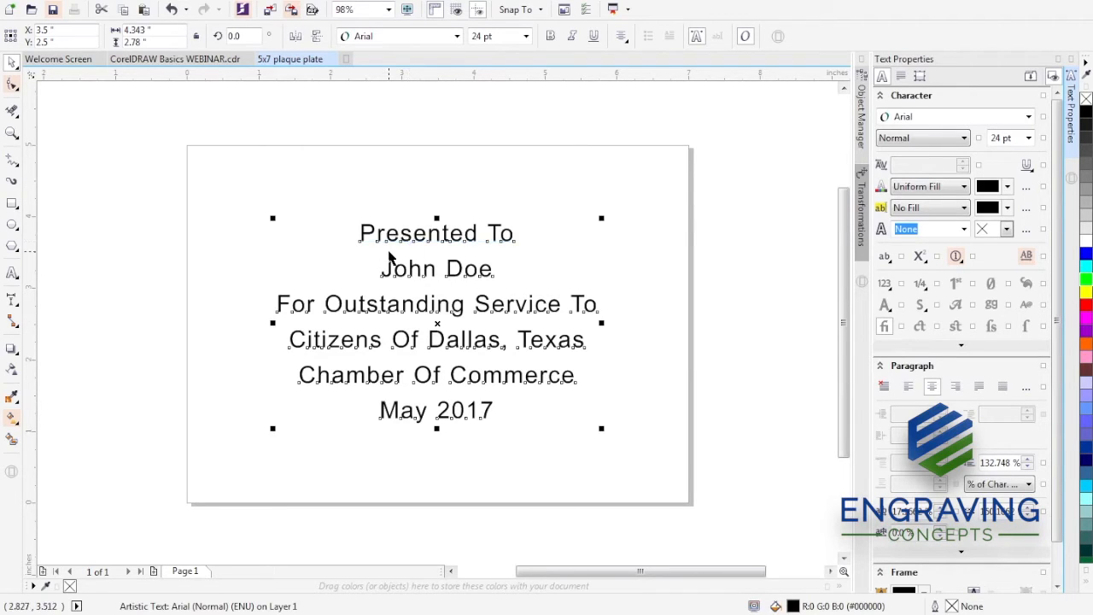
# Step: Select all character nodes of "Citizens Of Dallas, Texas" and raise that line to a 33% vertical shift, closer to the line above
pyautogui.click(12, 83)
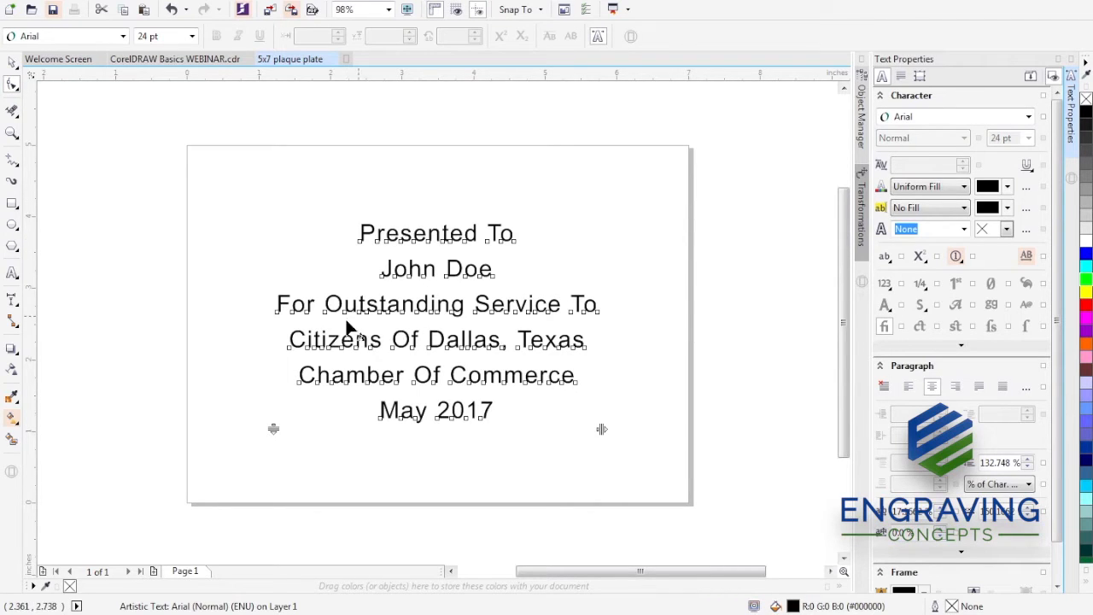
pyautogui.click(261, 336)
pyautogui.moveTo(261, 336); pyautogui.dragTo(372, 349)
pyautogui.moveTo(589, 340); pyautogui.dragTo(602, 359)
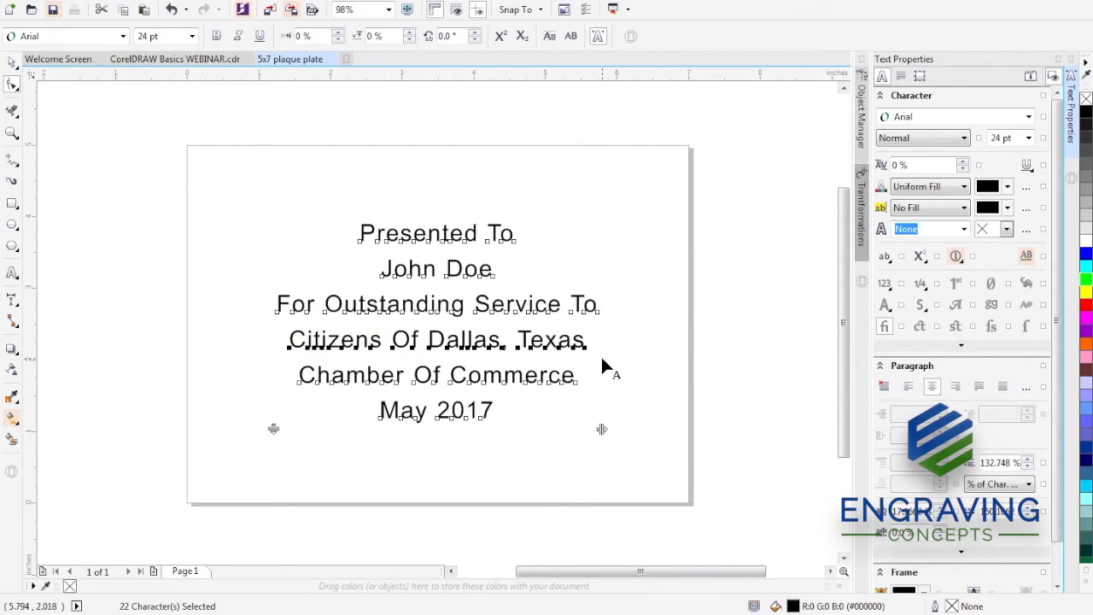
pyautogui.press('Up')
pyautogui.press('Up')
pyautogui.press('Up')
pyautogui.press('Up')
pyautogui.press('Up')
pyautogui.press('Up')
pyautogui.press('Up')
pyautogui.press('Up')
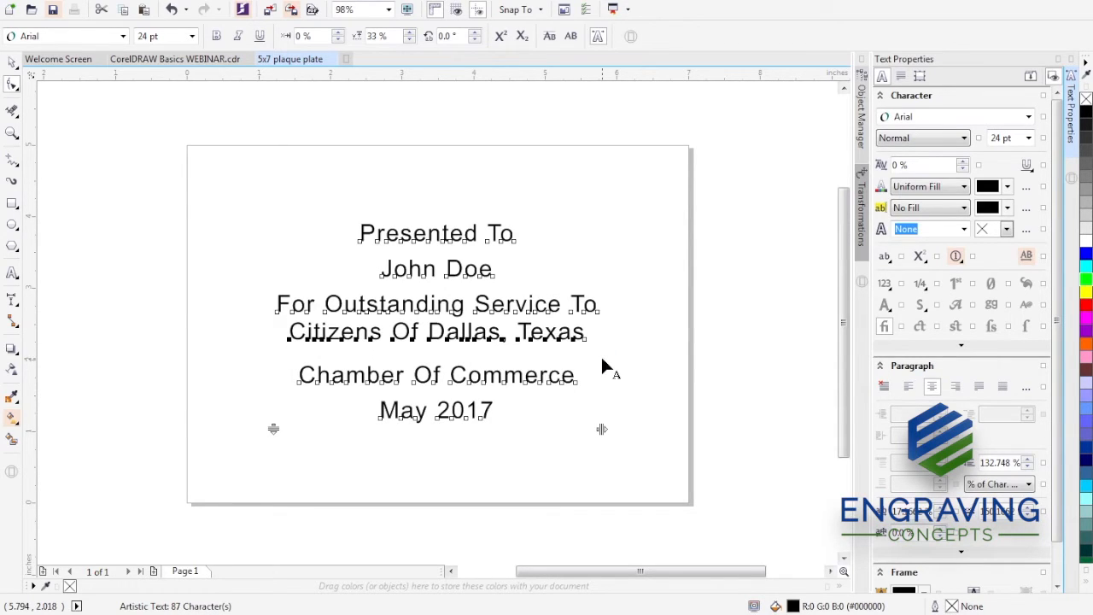
# Step: Select the character nodes of "Chamber Of Commerce" and lower that line to a -30% vertical shift, closer to the date
pyautogui.moveTo(268, 370); pyautogui.dragTo(614, 389)
pyautogui.press('Down')
pyautogui.press('Down')
pyautogui.press('Down')
pyautogui.press('Down')
pyautogui.press('Down')
pyautogui.press('Down')
pyautogui.press('Down')
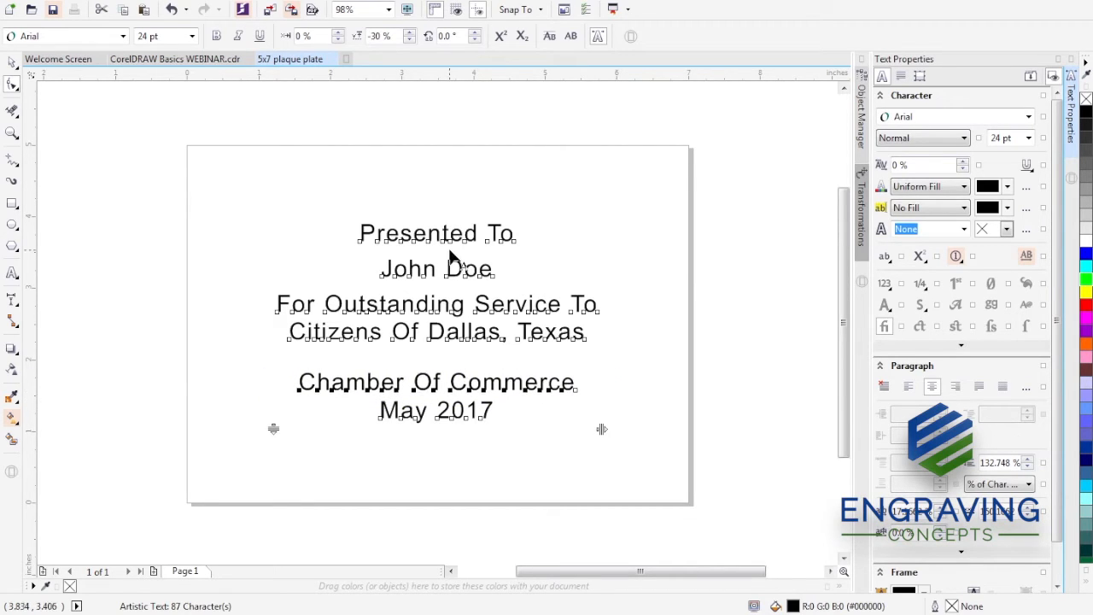
# Step: Raise "Presented To" and the recipient's name line together by about 0.55 in, leaving a gap above "For Outstanding Service To"
pyautogui.moveTo(326, 219); pyautogui.dragTo(541, 279)
pyautogui.press('Up')
pyautogui.press('Up')
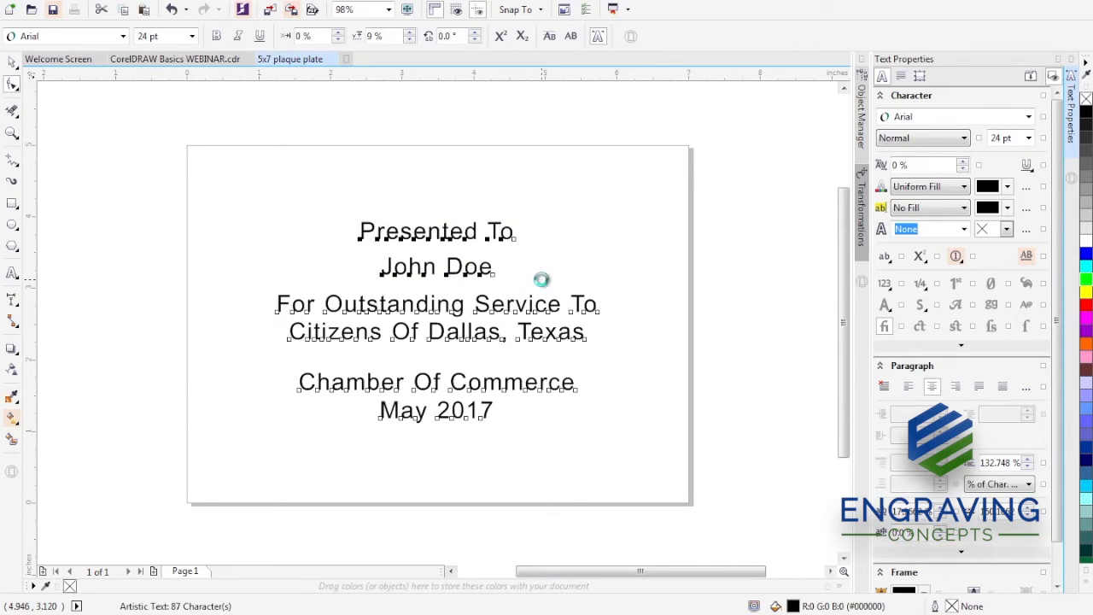
pyautogui.press('Up')
pyautogui.press('Up')
pyautogui.press('Up')
pyautogui.press('Up')
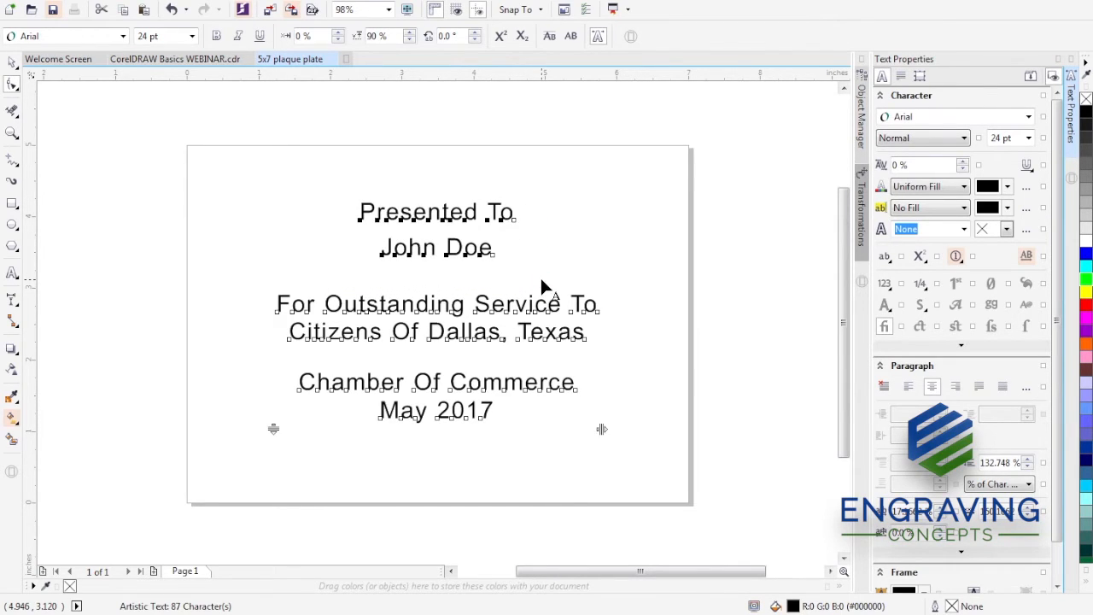
pyautogui.press('Up')
pyautogui.press('Up')
pyautogui.press('Up')
pyautogui.press('Up')
pyautogui.press('Up')
pyautogui.press('Up')
pyautogui.press('Up')
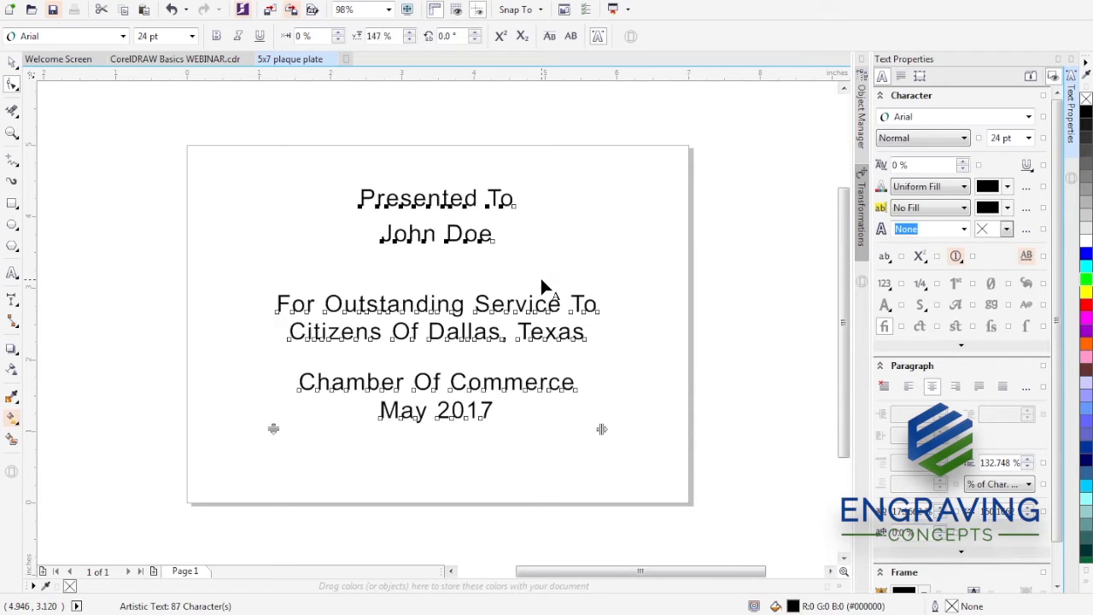
pyautogui.press('space')
pyautogui.click(291, 217)
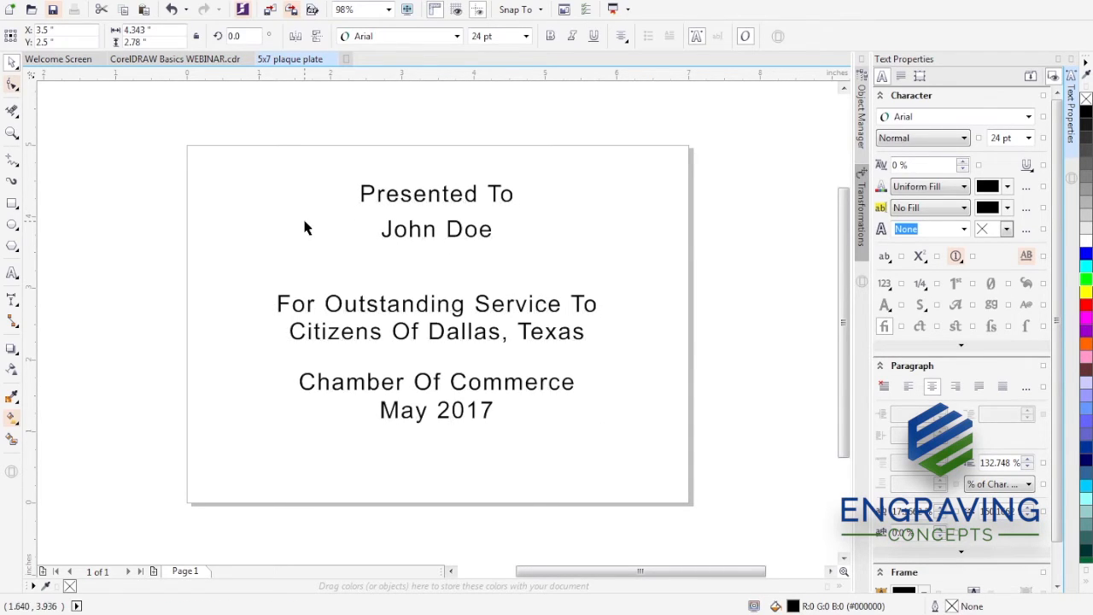
# Step: Set the recipient's name line to a 36 pt font size
pyautogui.press('F8')
pyautogui.click(386, 229)
pyautogui.moveTo(384, 229); pyautogui.dragTo(502, 238)
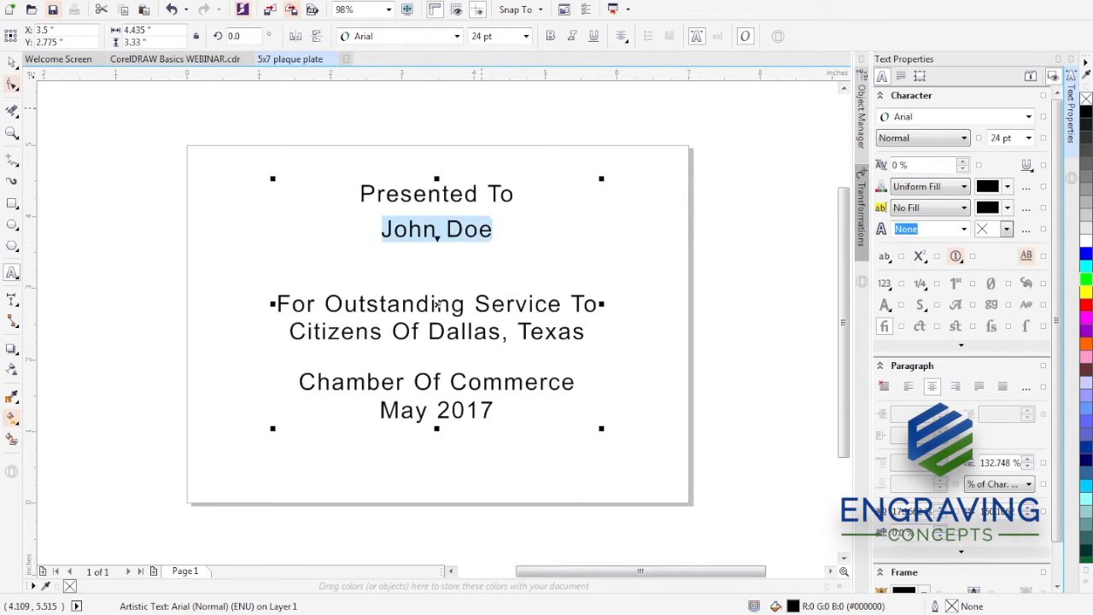
pyautogui.click(527, 36)
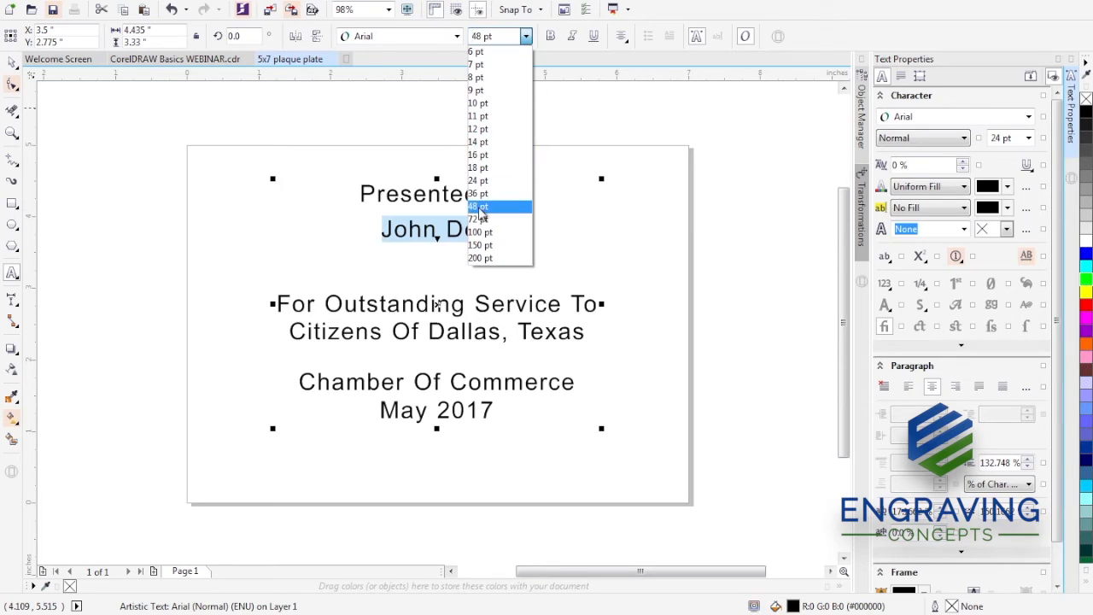
pyautogui.click(480, 194)
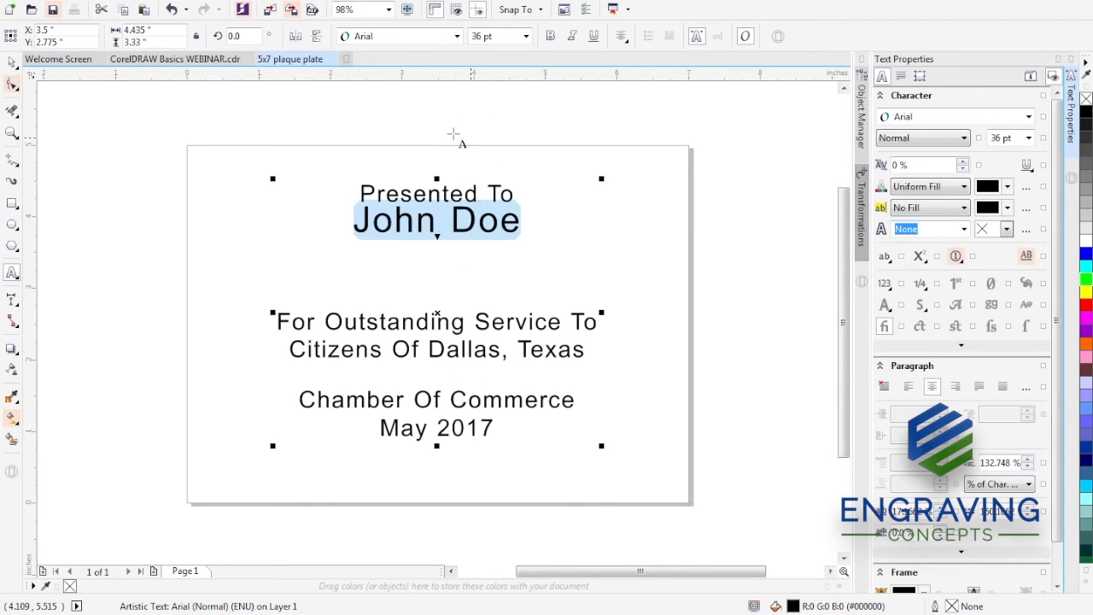
# Step: Change the recipient's name line to Times New Roman in bold italic
pyautogui.click(456, 36)
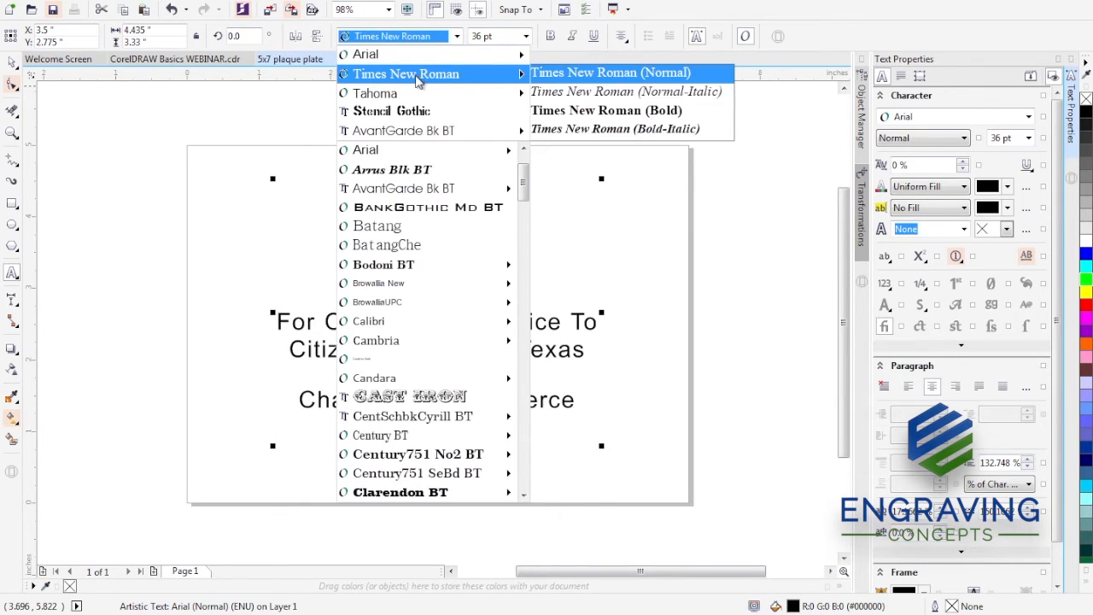
pyautogui.click(418, 76)
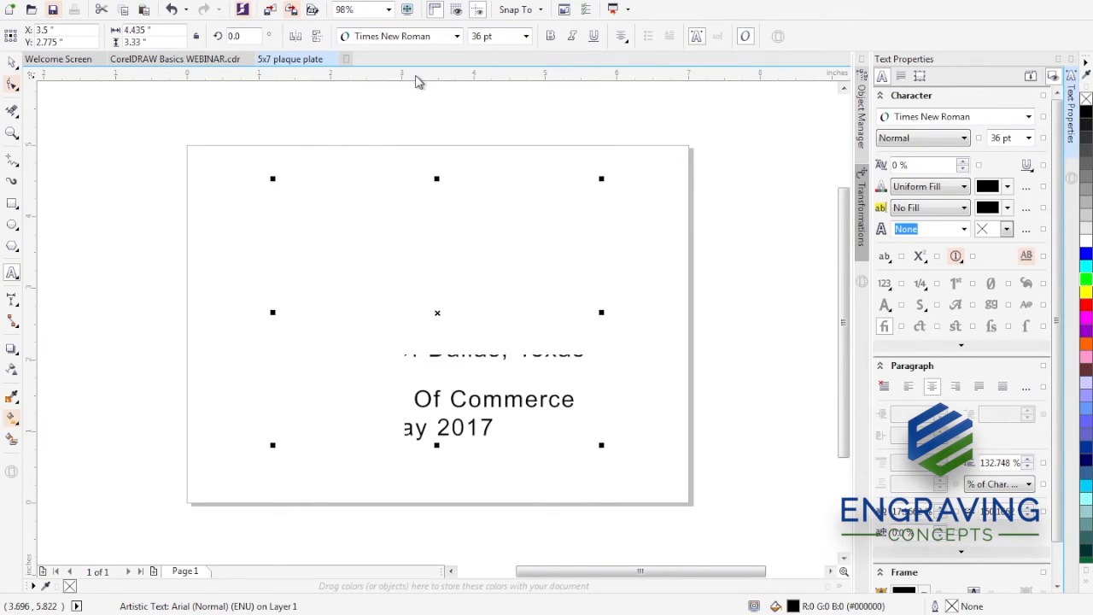
pyautogui.click(551, 36)
pyautogui.click(573, 37)
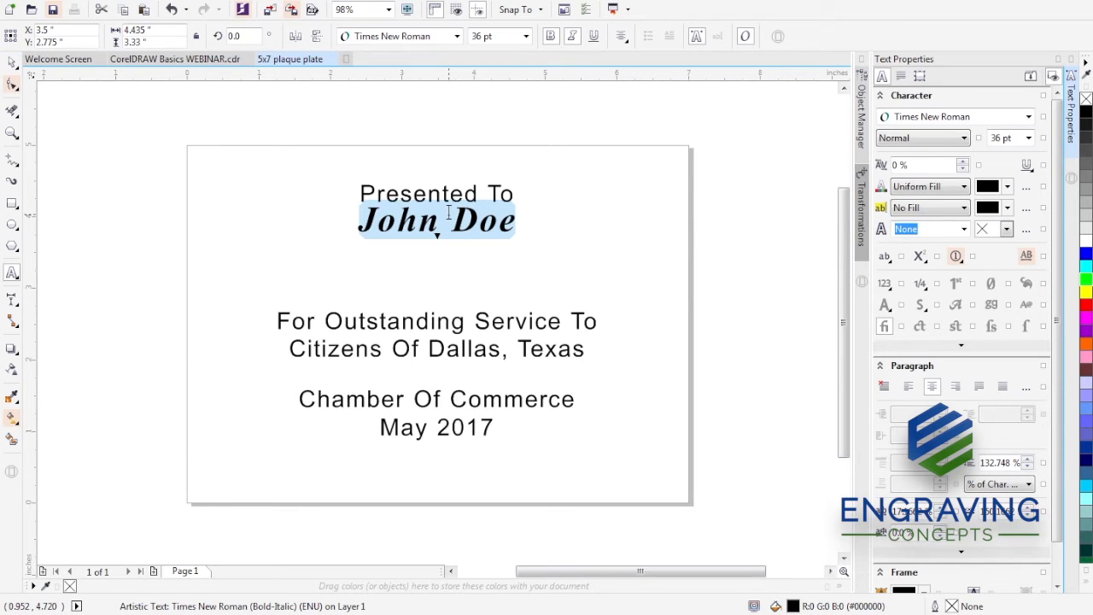
# Step: Apply Small Caps (auto) to the recipient's name line
pyautogui.click(888, 264)
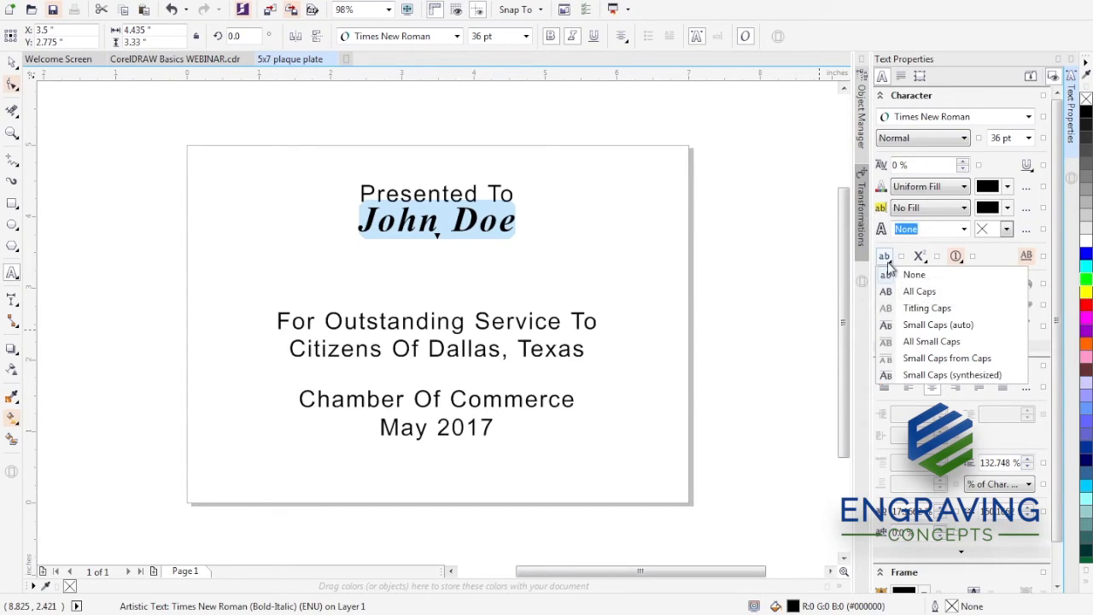
pyautogui.click(903, 332)
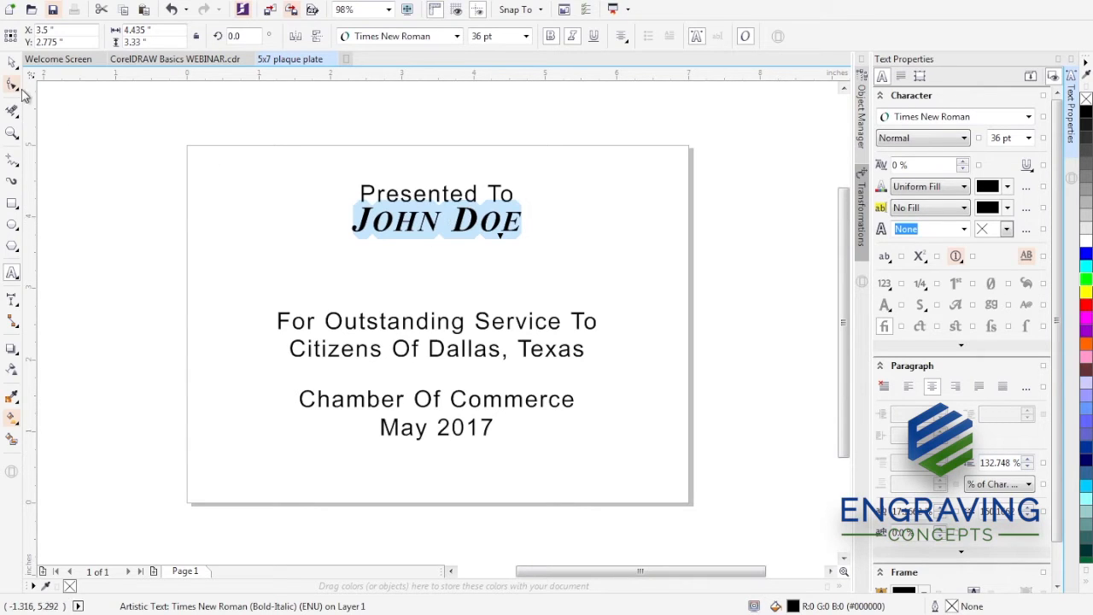
pyautogui.click(12, 62)
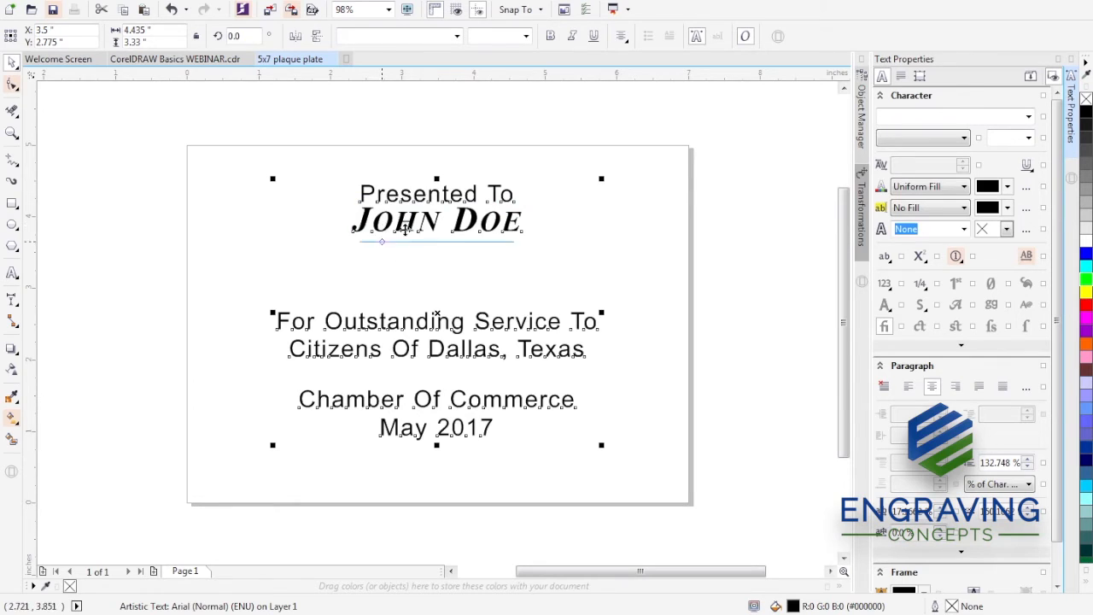
# Step: Shift the whole inscription block and centre it on the plaque page
pyautogui.click(432, 273)
pyautogui.moveTo(432, 273); pyautogui.dragTo(441, 235)
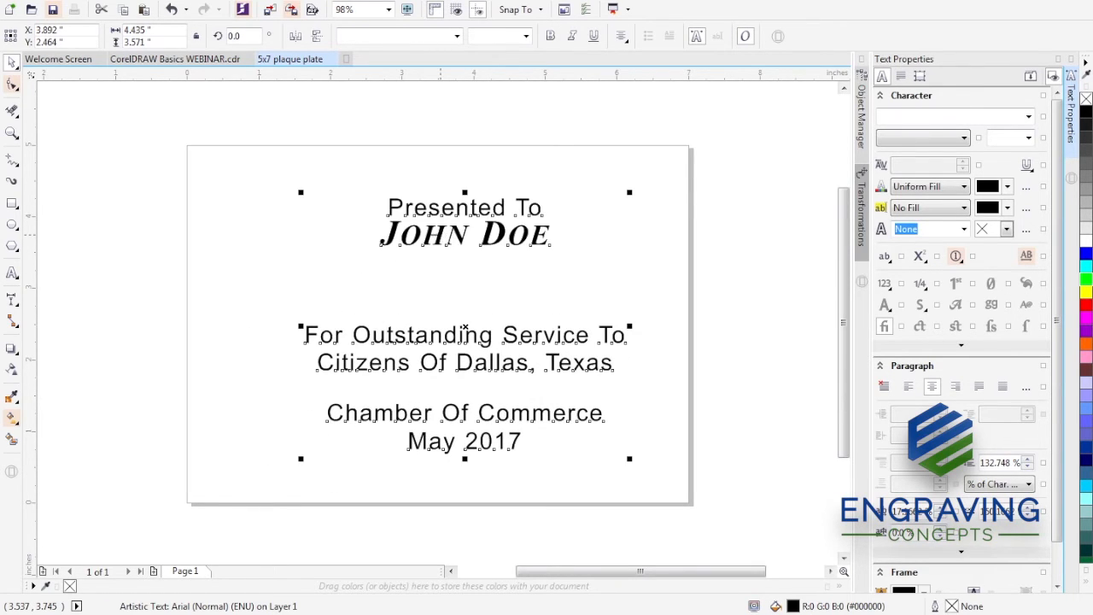
pyautogui.press('p')
pyautogui.click(215, 239)
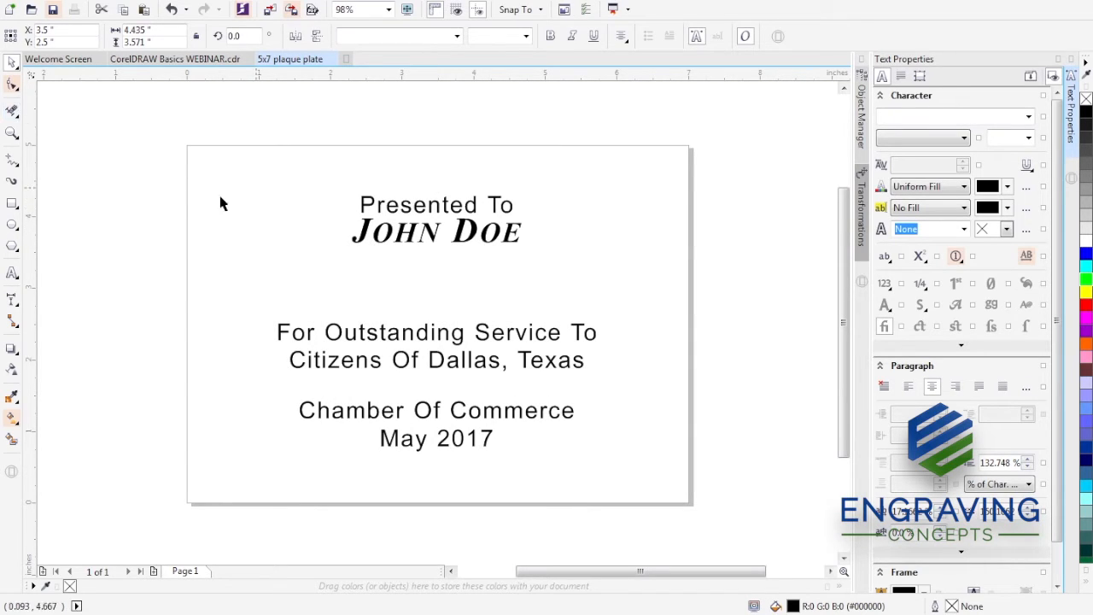
# Step: Select the character nodes of the recipient's name line and lower it by about 0.18 in, away from "Presented To"
pyautogui.click(11, 83)
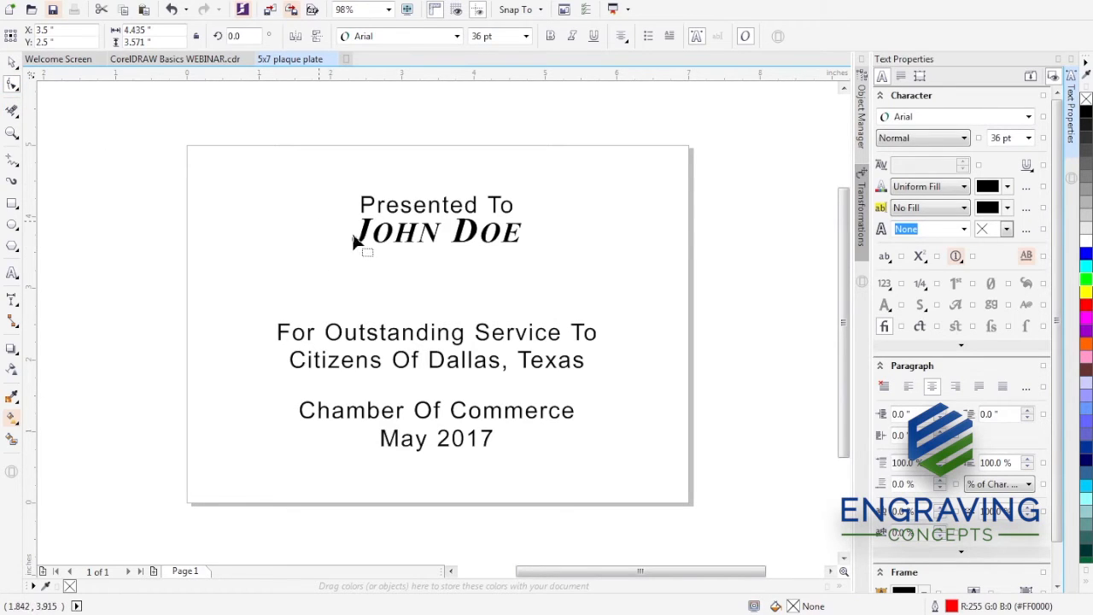
pyautogui.click(353, 241)
pyautogui.moveTo(333, 229); pyautogui.dragTo(559, 282)
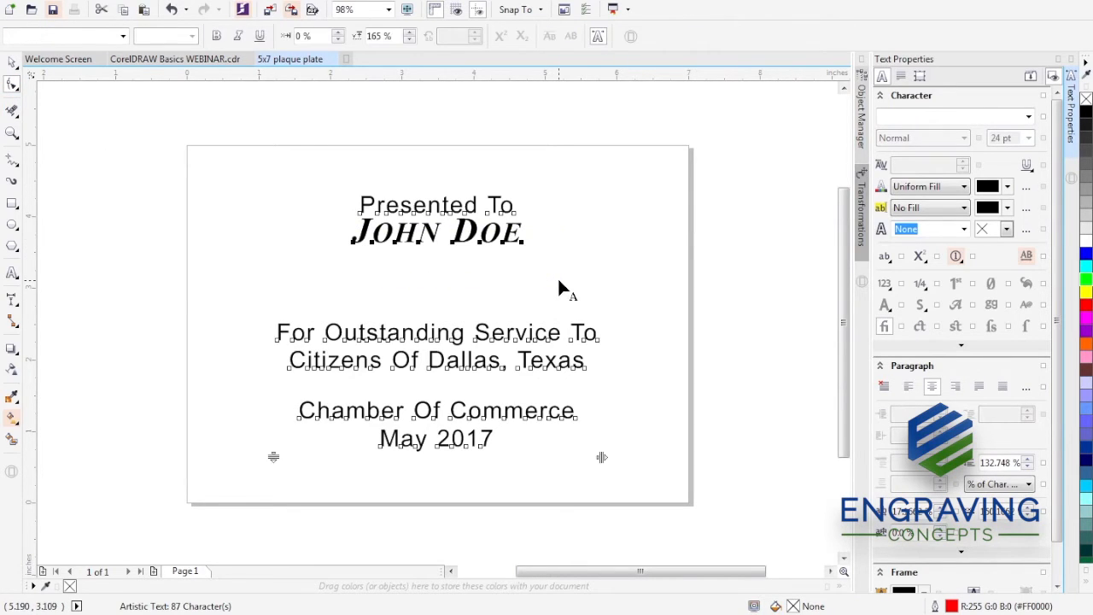
pyautogui.press('Down')
pyautogui.press('Down')
pyautogui.press('Down')
pyautogui.press('Down')
pyautogui.press('Down')
pyautogui.press('Down')
pyautogui.press('Down')
pyautogui.press('Down')
pyautogui.press('Down')
pyautogui.press('Down')
pyautogui.press('Down')
pyautogui.press('Down')
pyautogui.press('Down')
pyautogui.press('Down')
pyautogui.press('Down')
pyautogui.press('Down')
pyautogui.press('Down')
pyautogui.press('Down')
pyautogui.press('space')
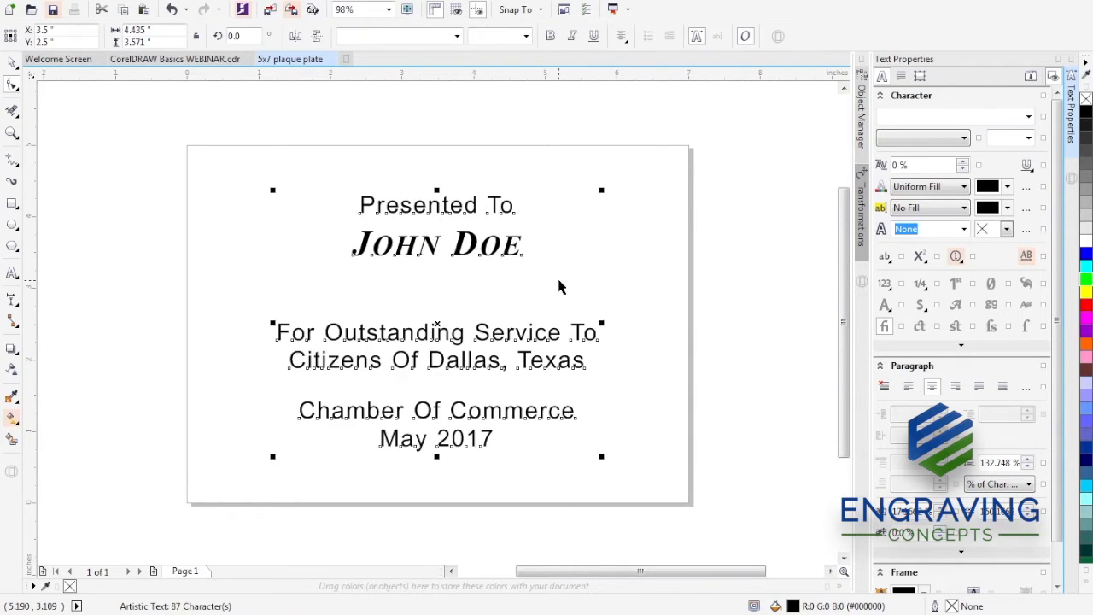
# Step: Enlarge the recipient's name line by raising its font size until the line is about 2.8 in wide
pyautogui.doubleClick(360, 246)
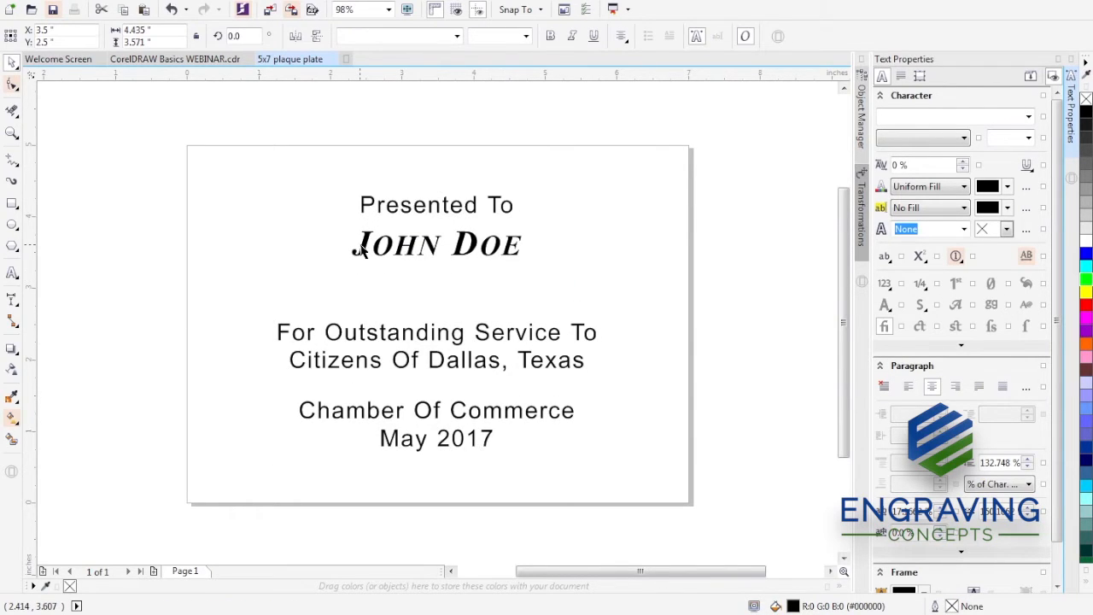
pyautogui.click(361, 247)
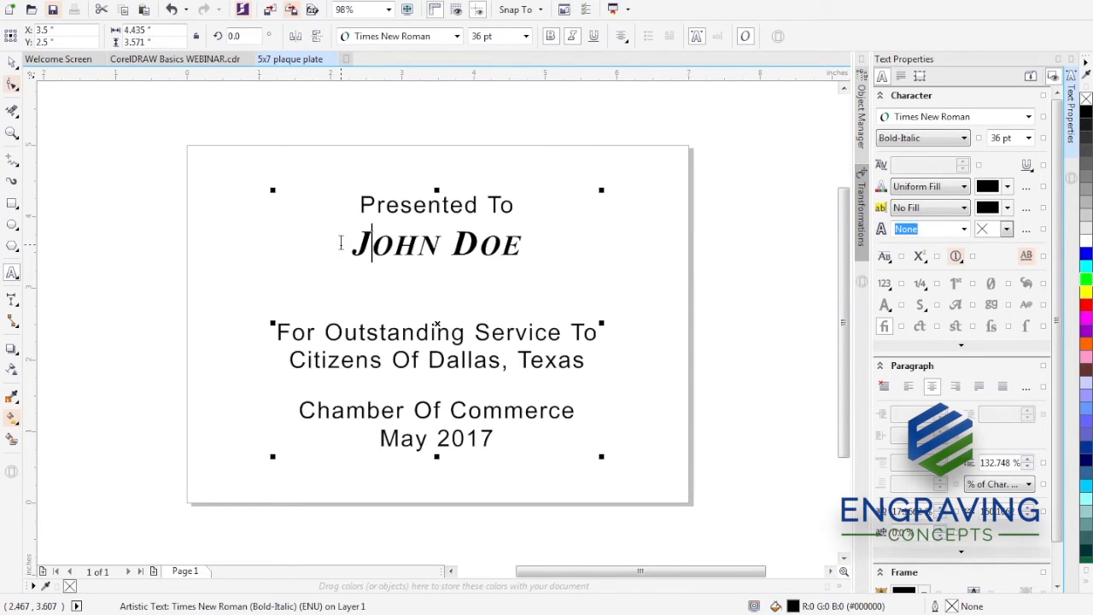
pyautogui.moveTo(351, 243); pyautogui.dragTo(544, 222)
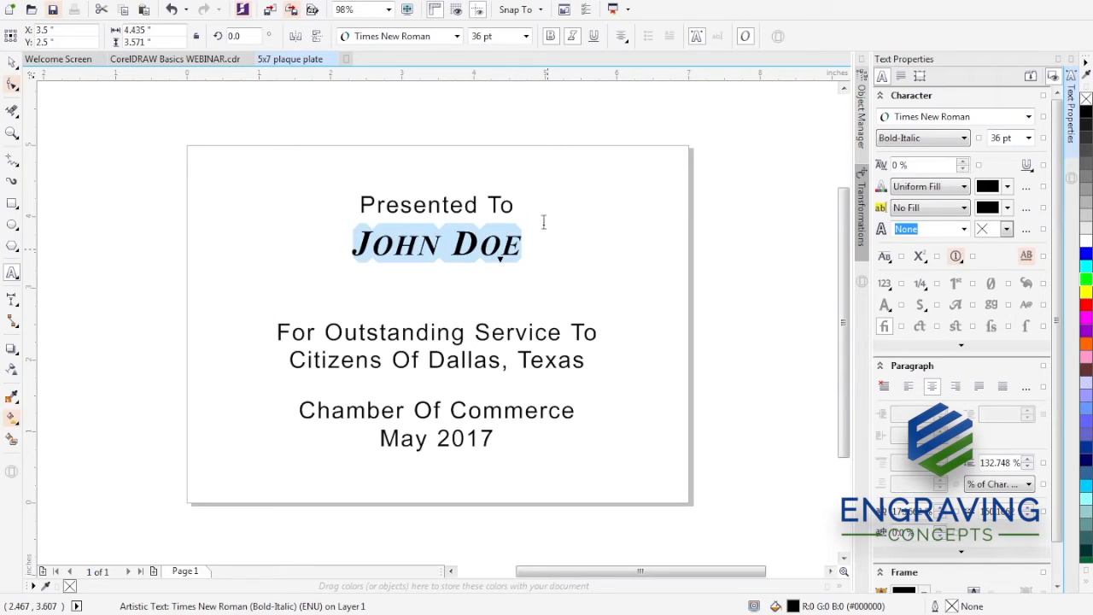
pyautogui.click(512, 36)
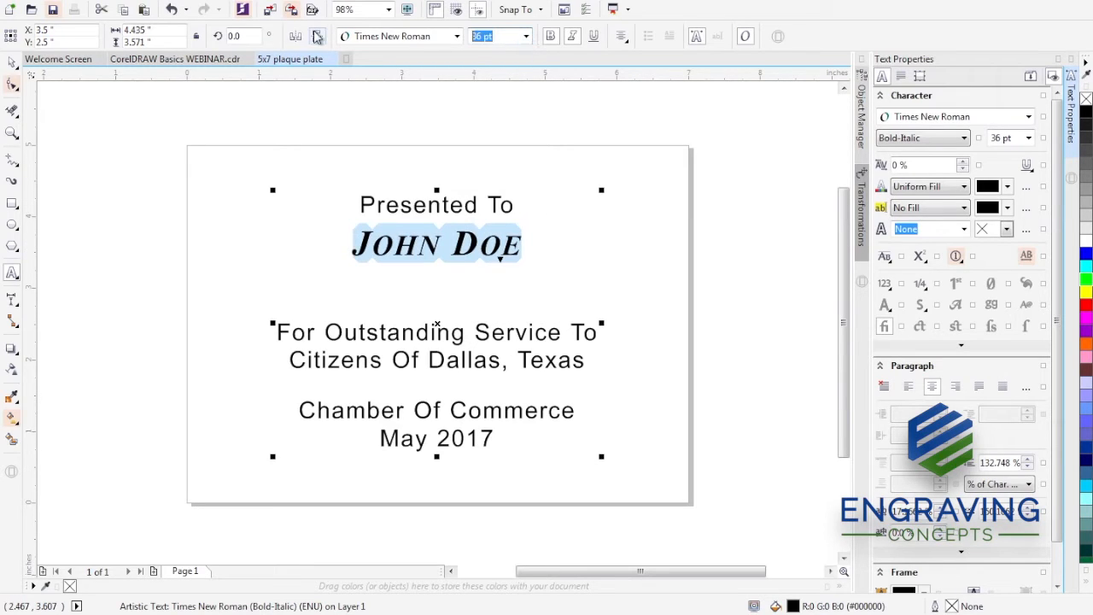
pyautogui.write('36')
pyautogui.press('Return')
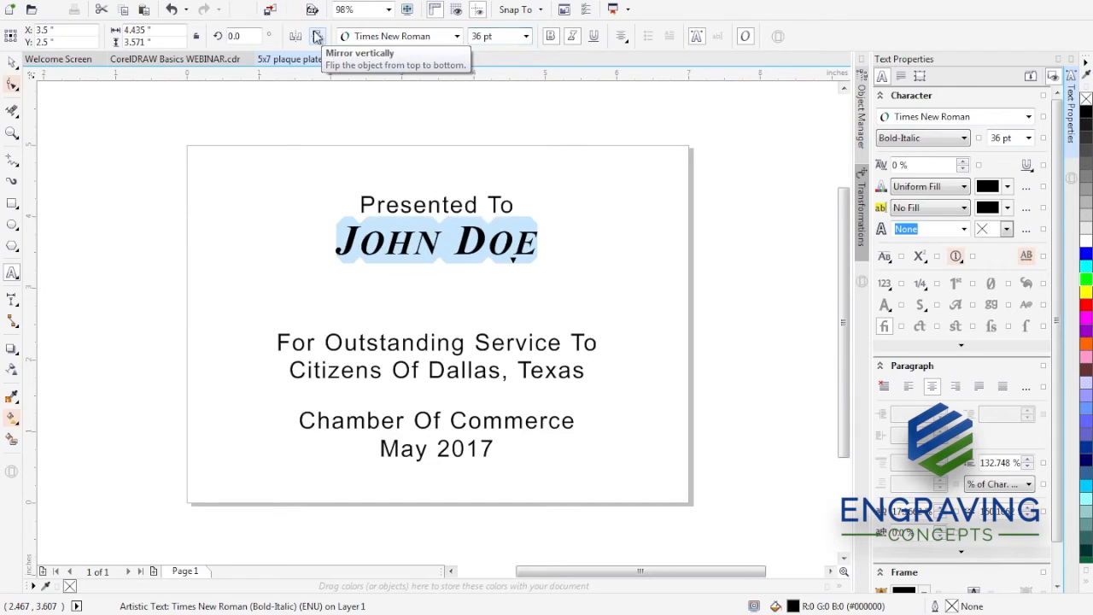
pyautogui.click(12, 63)
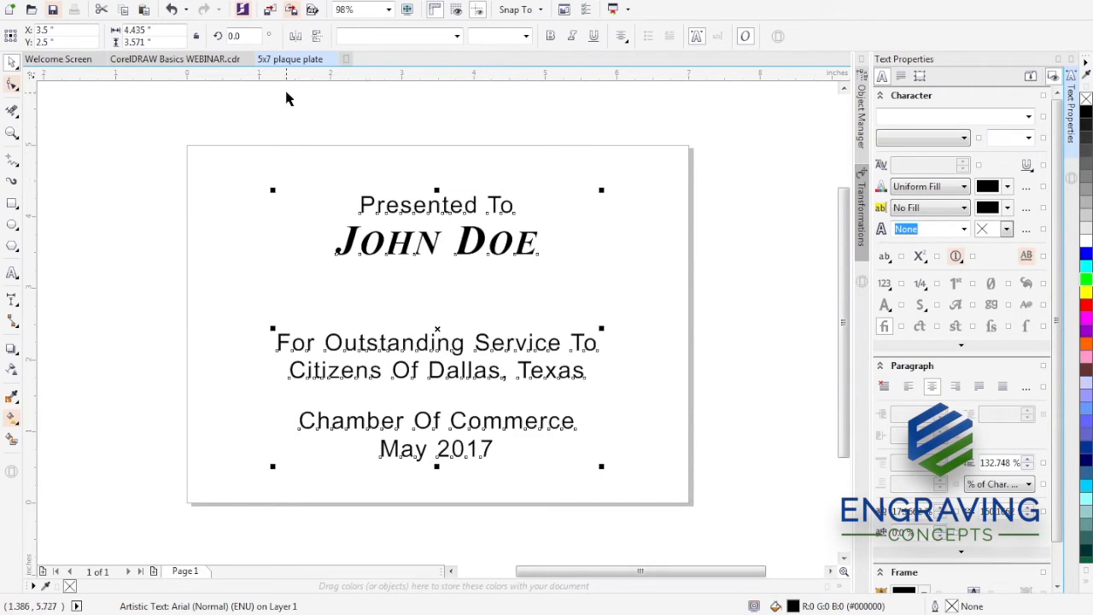
# Step: Open the Insert Character list and examine the symbols of the Webdings font
pyautogui.click(273, 4)
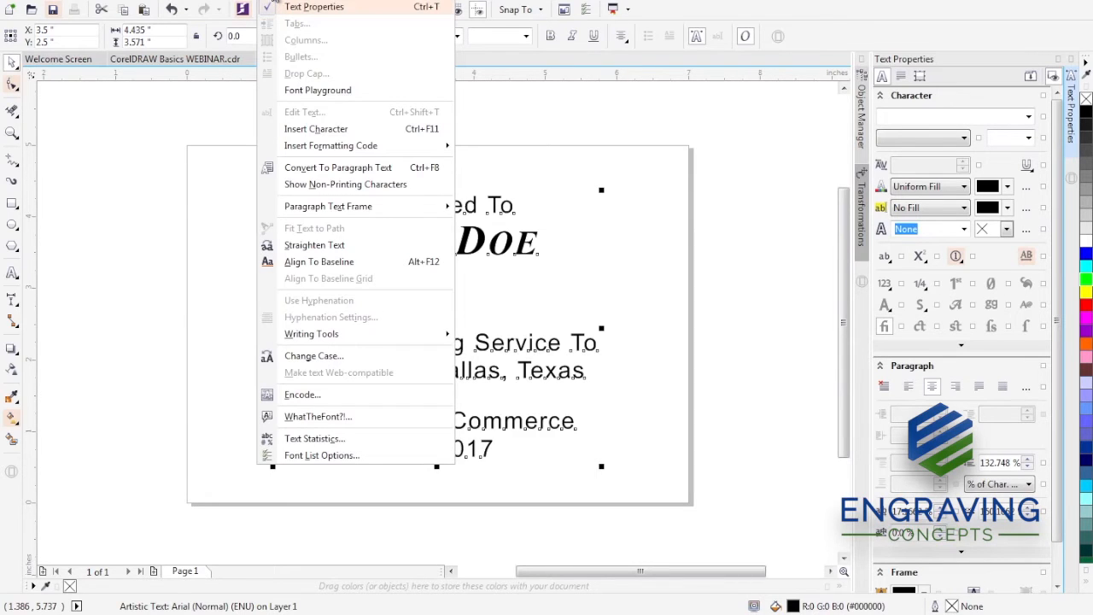
pyautogui.click(291, 131)
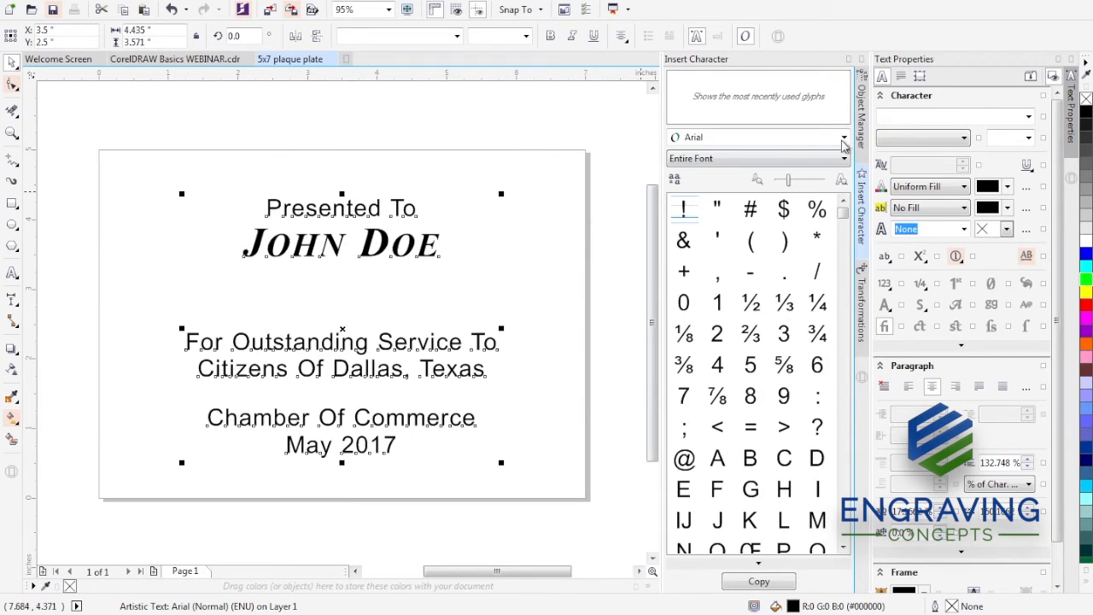
pyautogui.click(843, 137)
pyautogui.moveTo(855, 278); pyautogui.dragTo(856, 574)
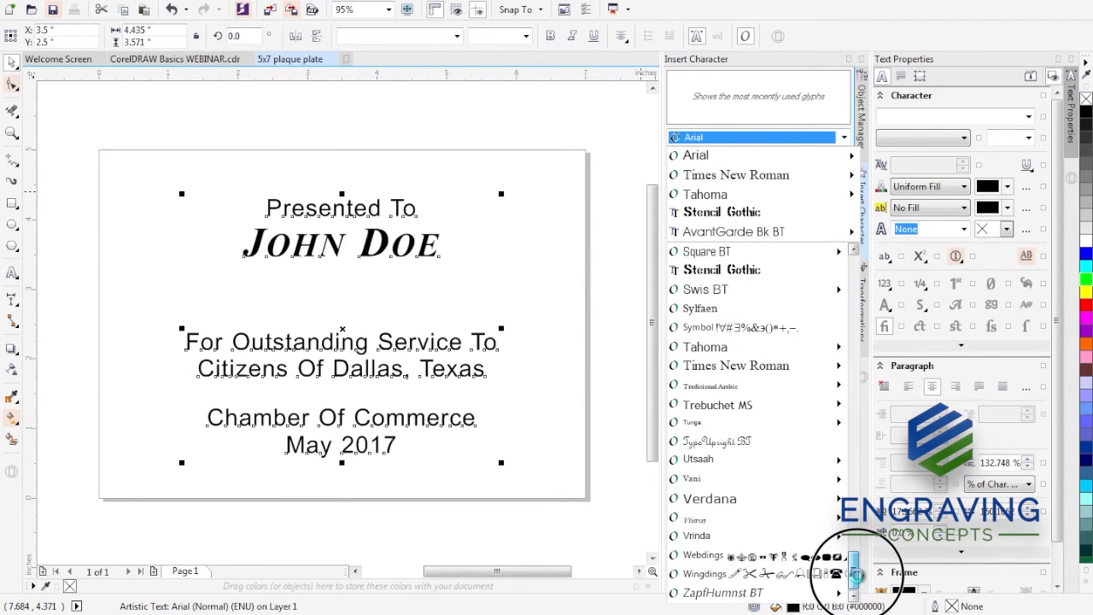
pyautogui.click(788, 556)
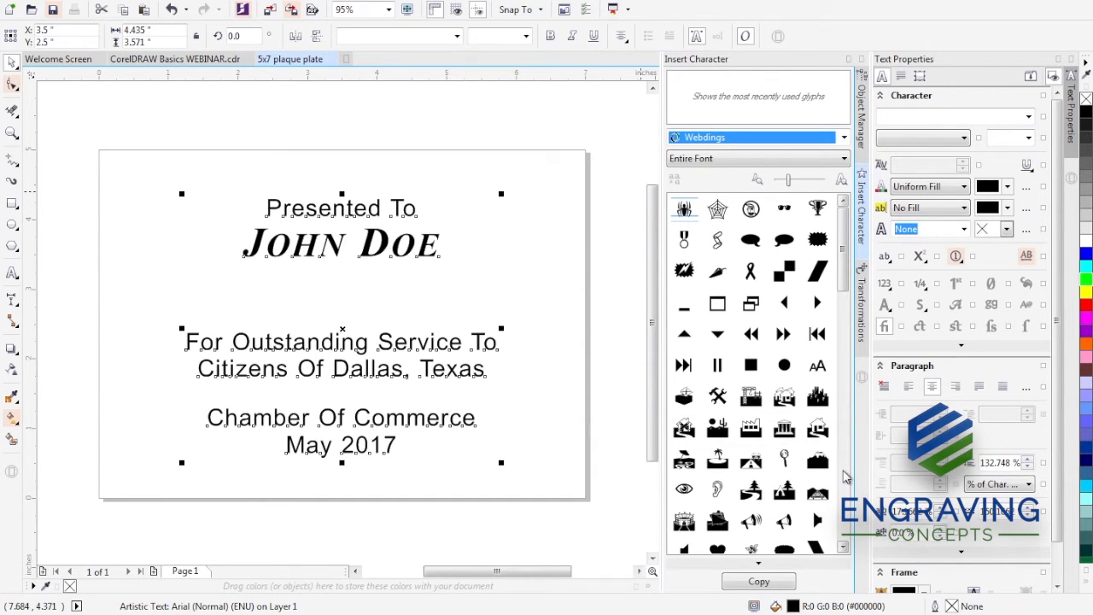
pyautogui.click(843, 471)
pyautogui.click(843, 476)
pyautogui.click(844, 473)
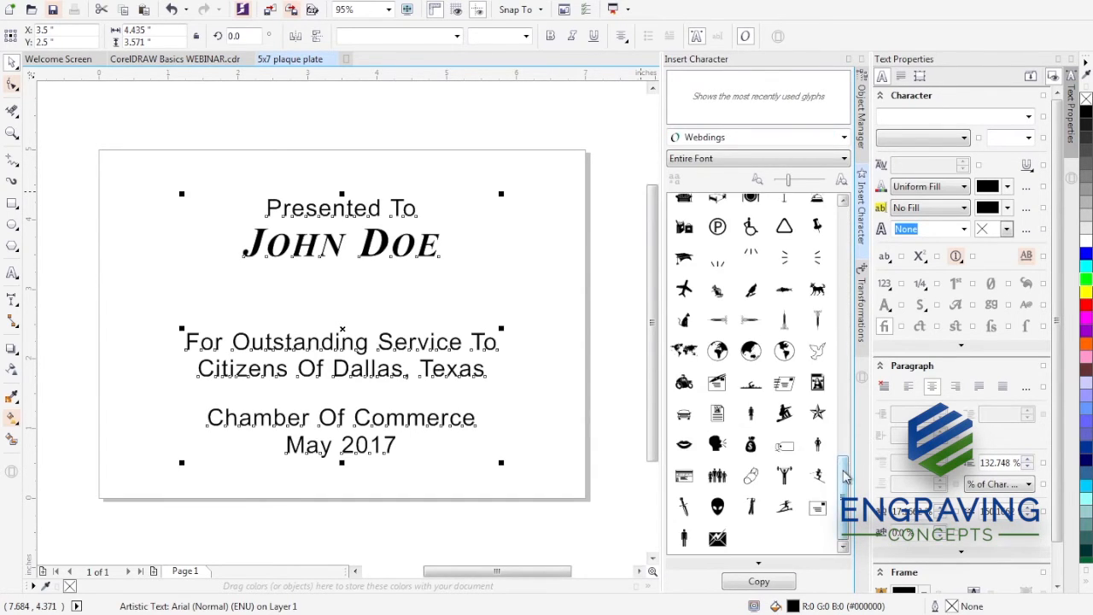
pyautogui.moveTo(843, 470); pyautogui.dragTo(843, 239)
# Step: Copy a swirl ornament from the Wingdings font and paste it onto the plaque, then clear the side panels away
pyautogui.click(803, 138)
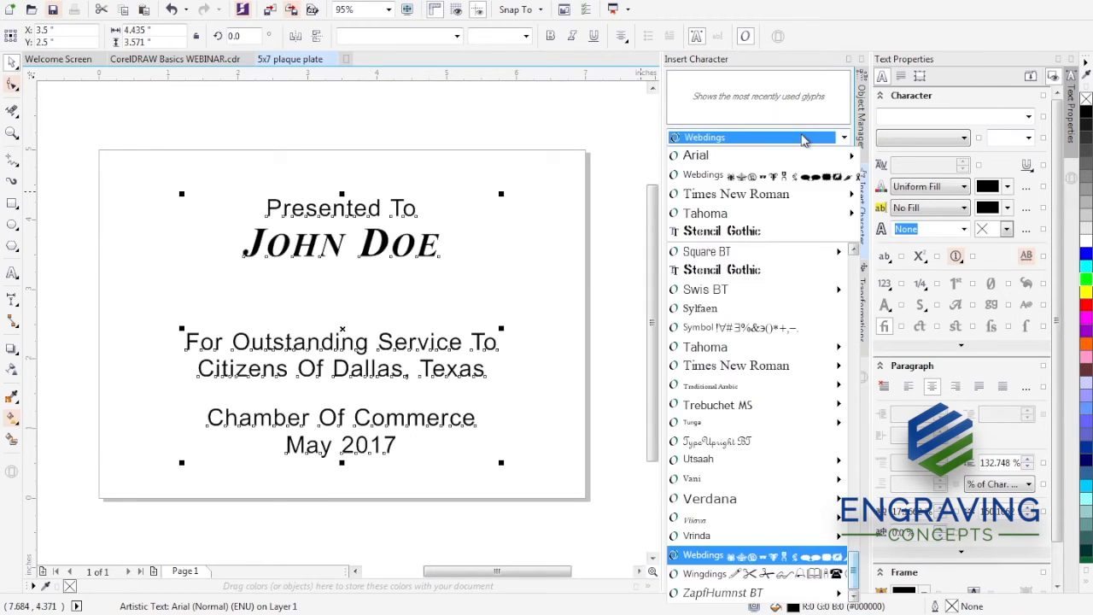
pyautogui.click(746, 574)
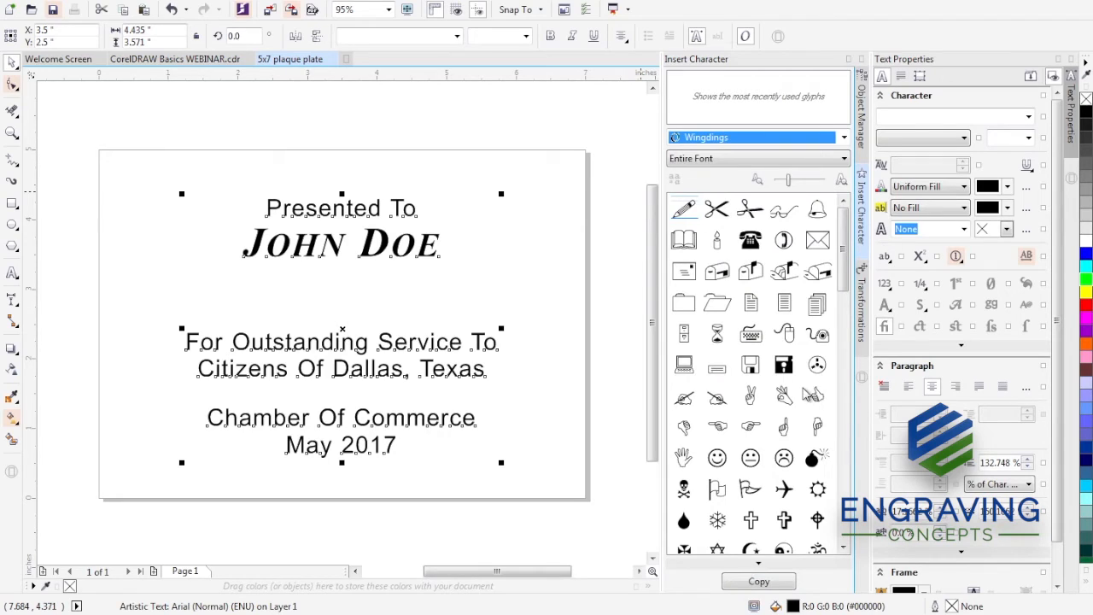
pyautogui.click(844, 426)
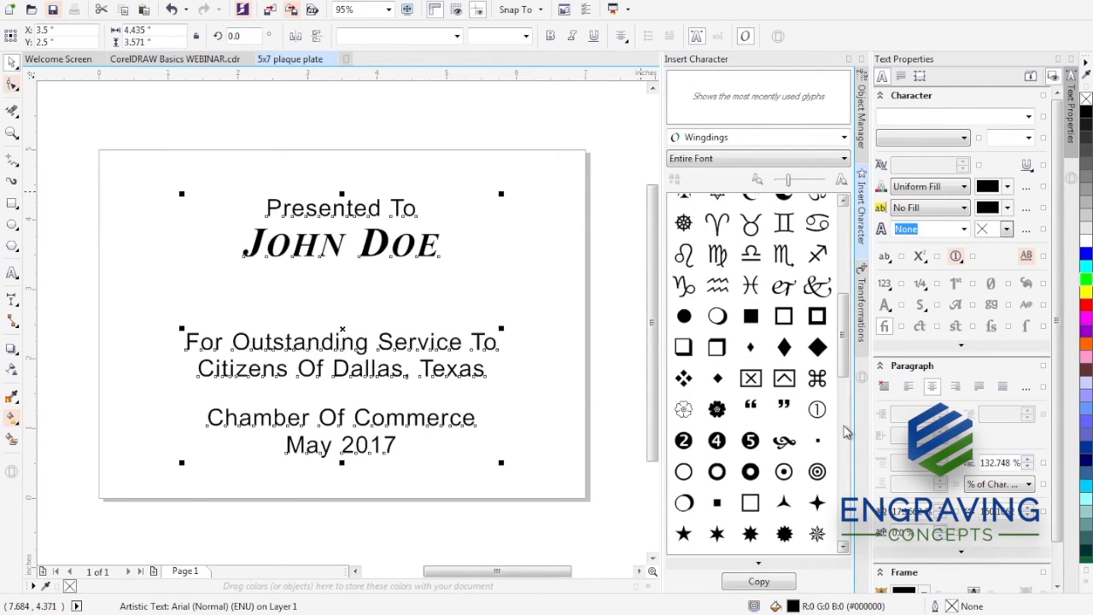
pyautogui.click(844, 431)
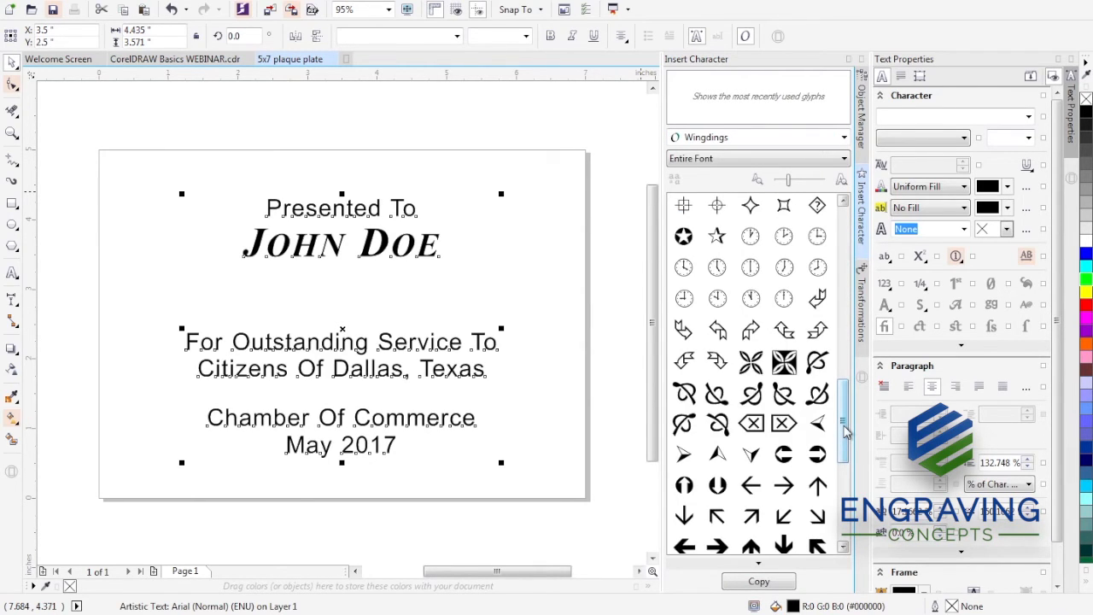
pyautogui.moveTo(845, 432); pyautogui.dragTo(843, 502)
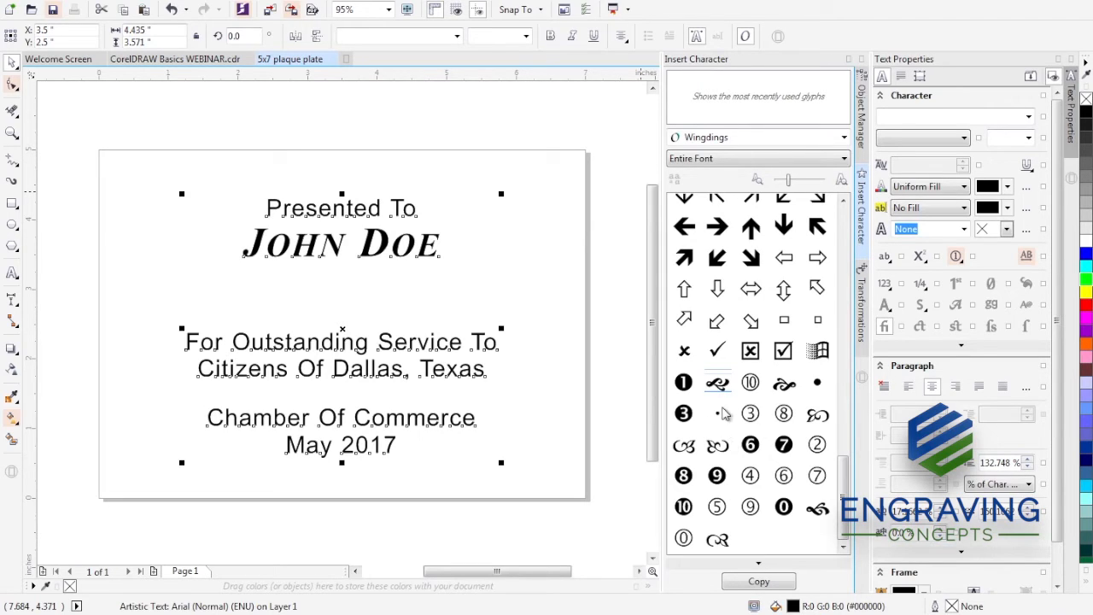
pyautogui.moveTo(717, 383); pyautogui.dragTo(320, 296)
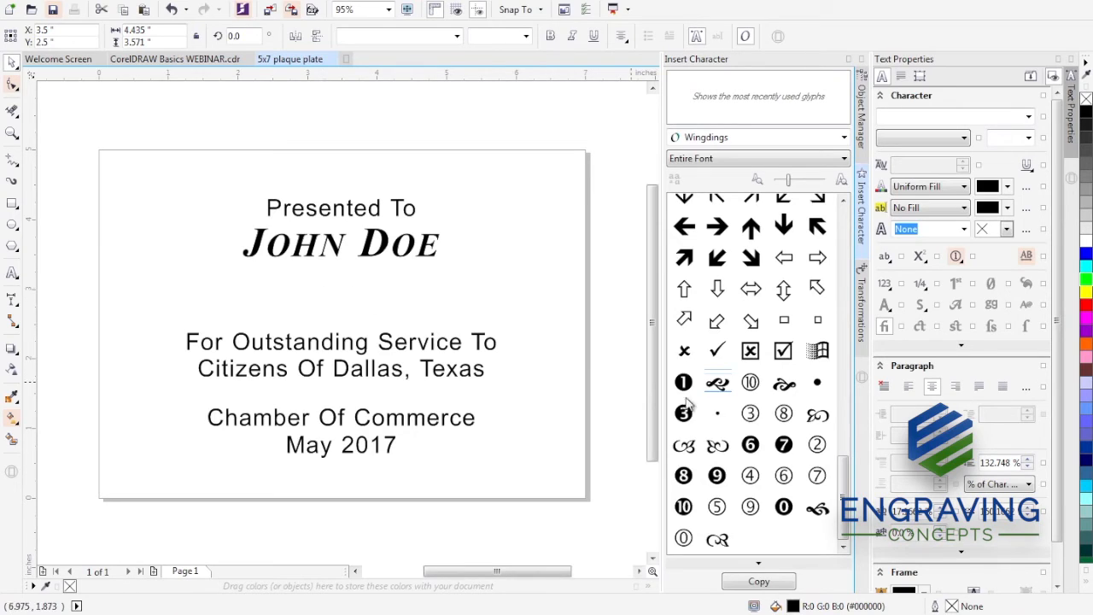
pyautogui.click(758, 582)
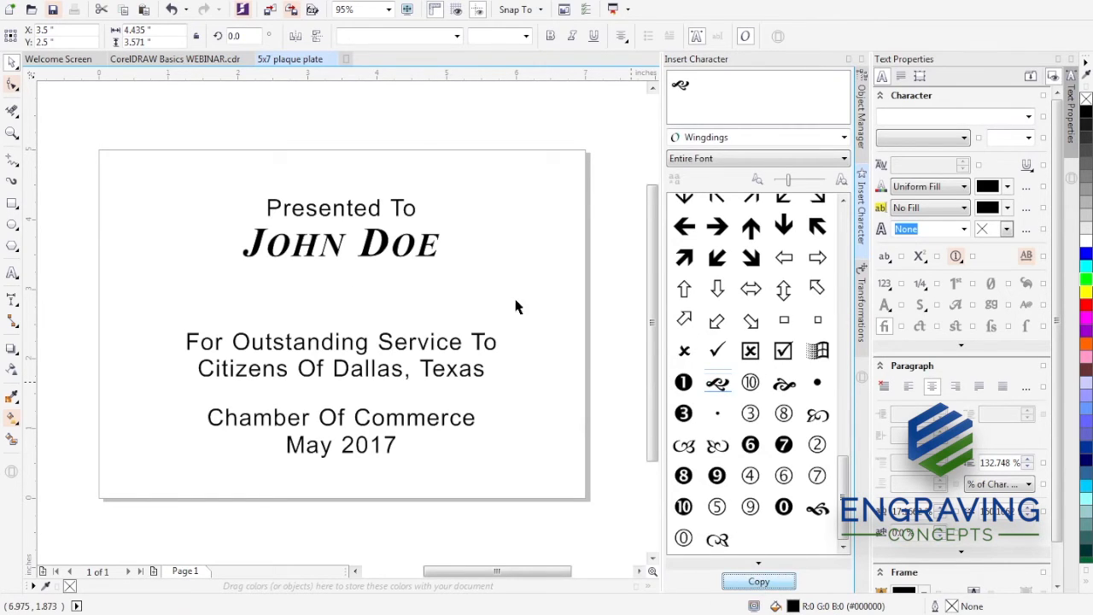
pyautogui.rightClick(429, 146)
pyautogui.click(462, 232)
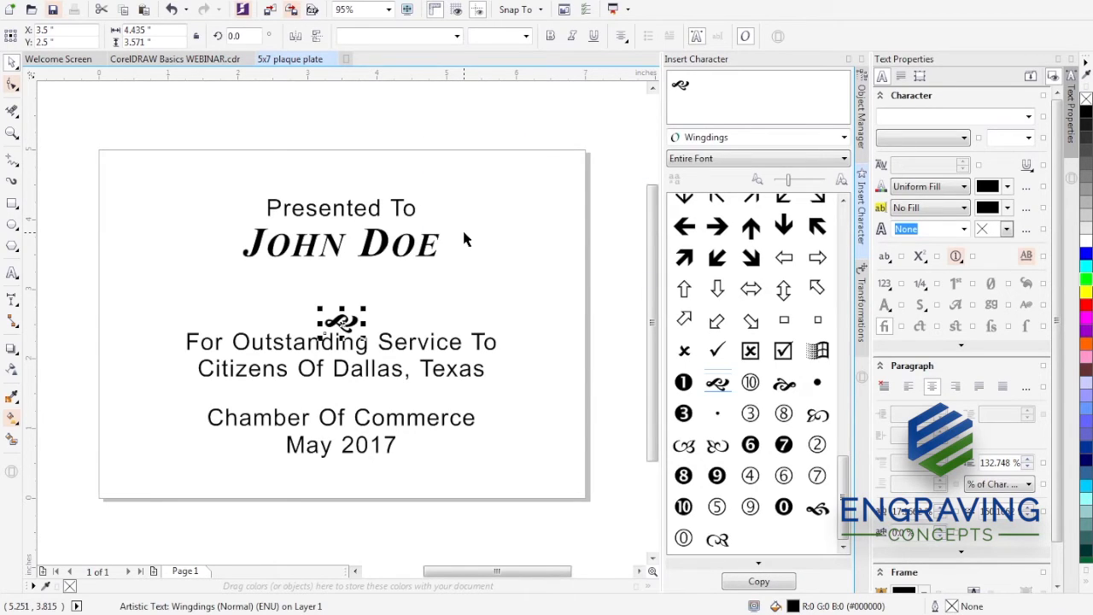
pyautogui.click(848, 60)
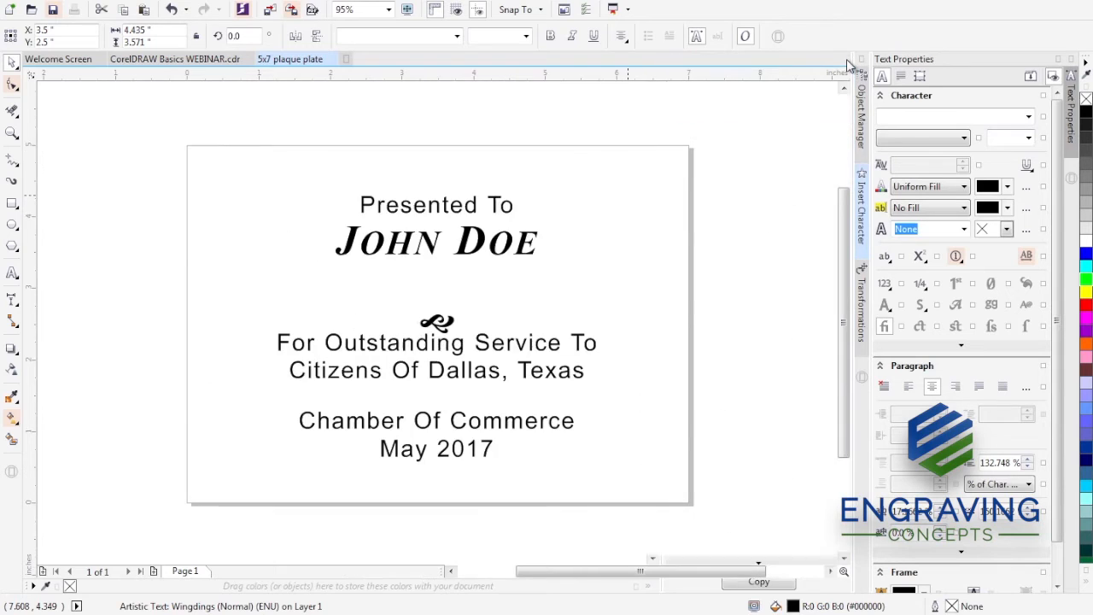
pyautogui.click(1060, 60)
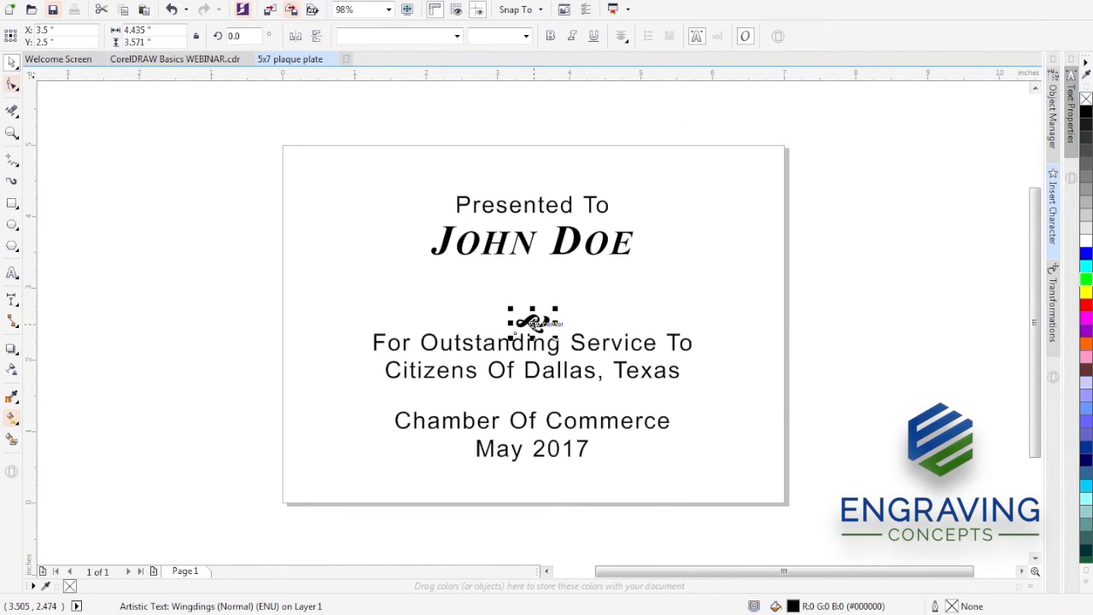
# Step: Move the swirl ornament up to Y 2.93 in, beneath the recipient's name, and add a horizontally mirrored copy directly beside it
pyautogui.click(531, 322)
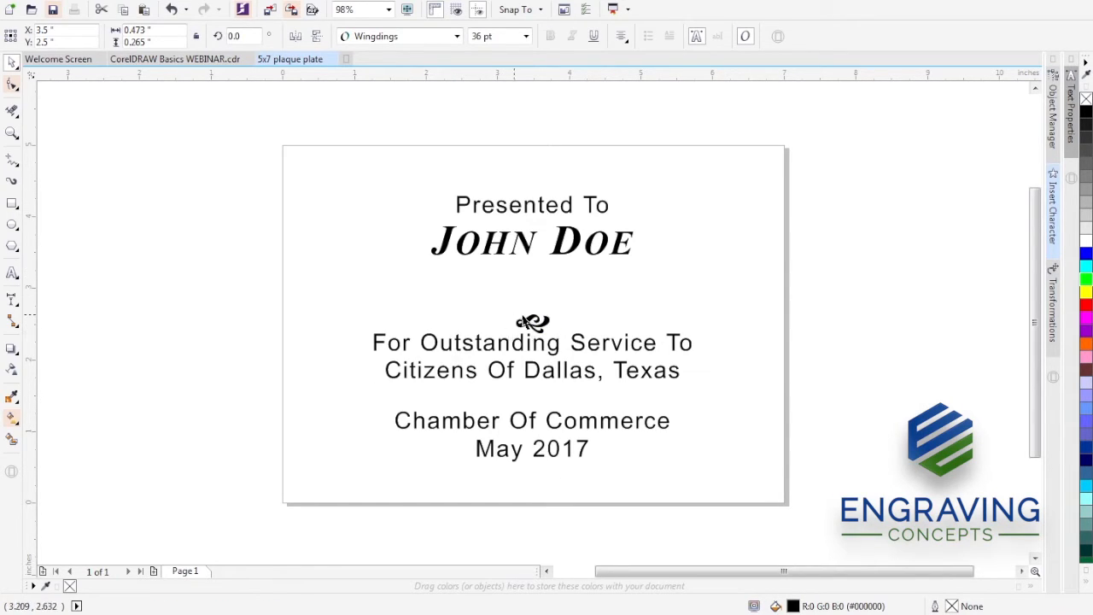
pyautogui.moveTo(531, 323); pyautogui.dragTo(531, 298)
pyautogui.press('Up')
pyautogui.press('Up')
pyautogui.press('Up')
pyautogui.press('Up')
pyautogui.press('Up')
pyautogui.press('Up')
pyautogui.press('Up')
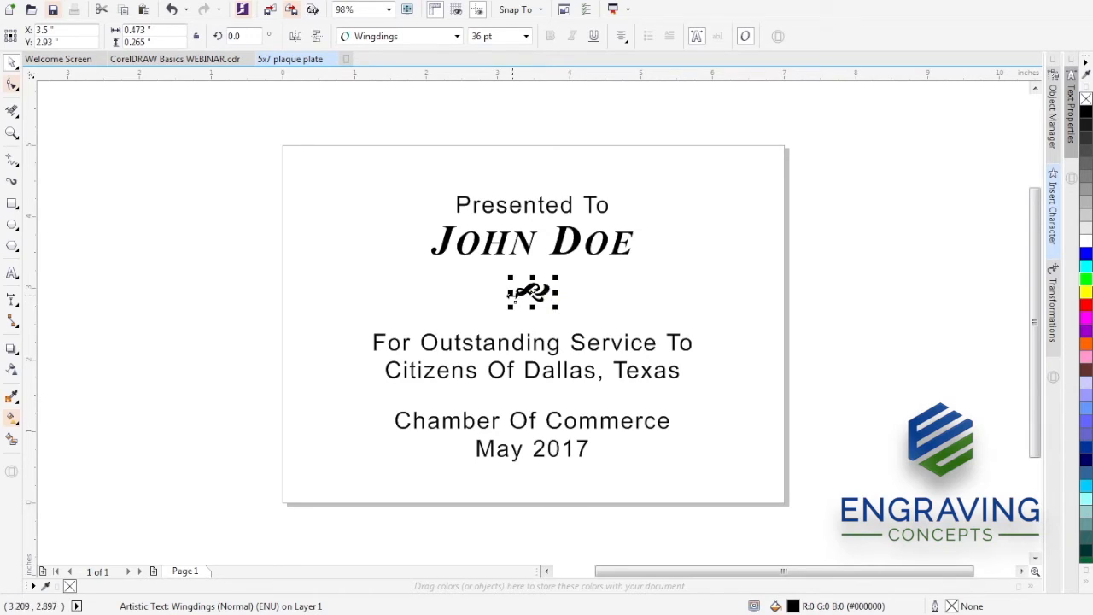
pyautogui.moveTo(510, 292); pyautogui.dragTo(575, 313)
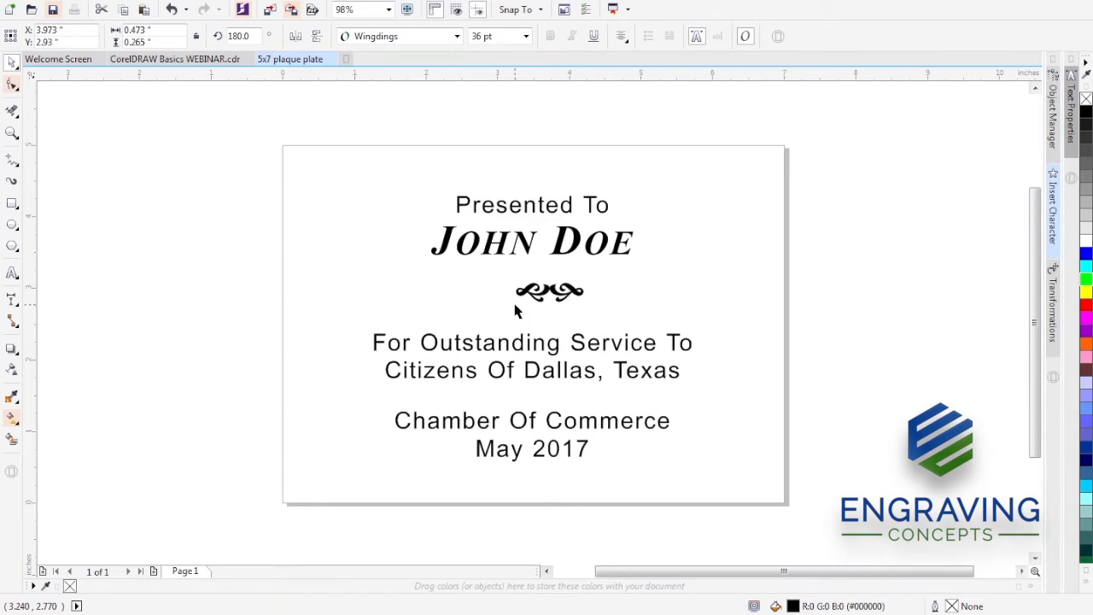
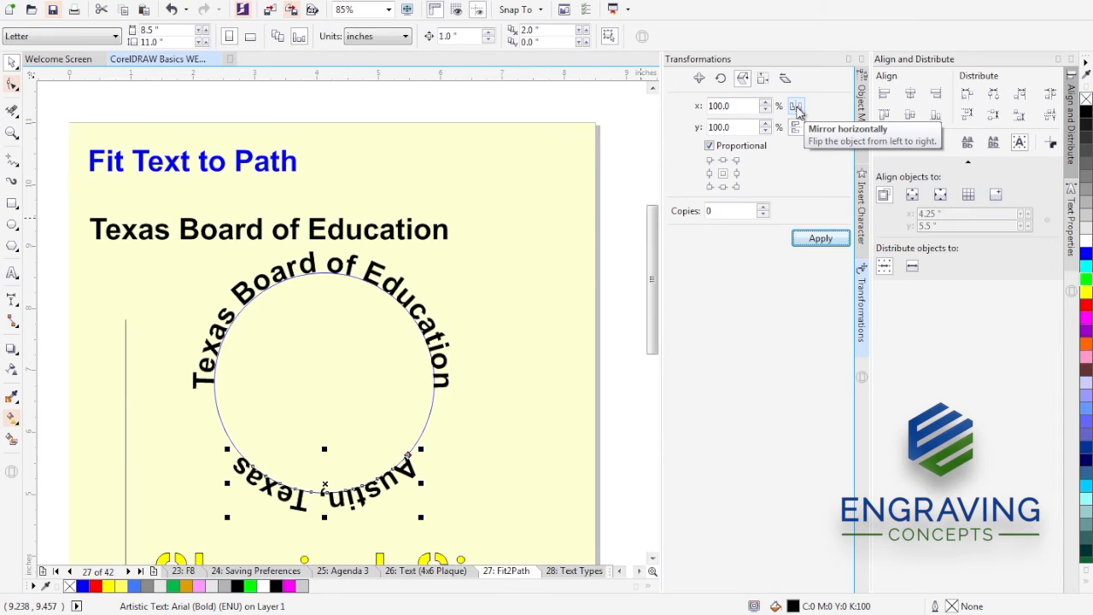
# Step: Mirror "Austin, Texas" on the circle so it reads upright along the inside of the lower curve
pyautogui.click(815, 239)
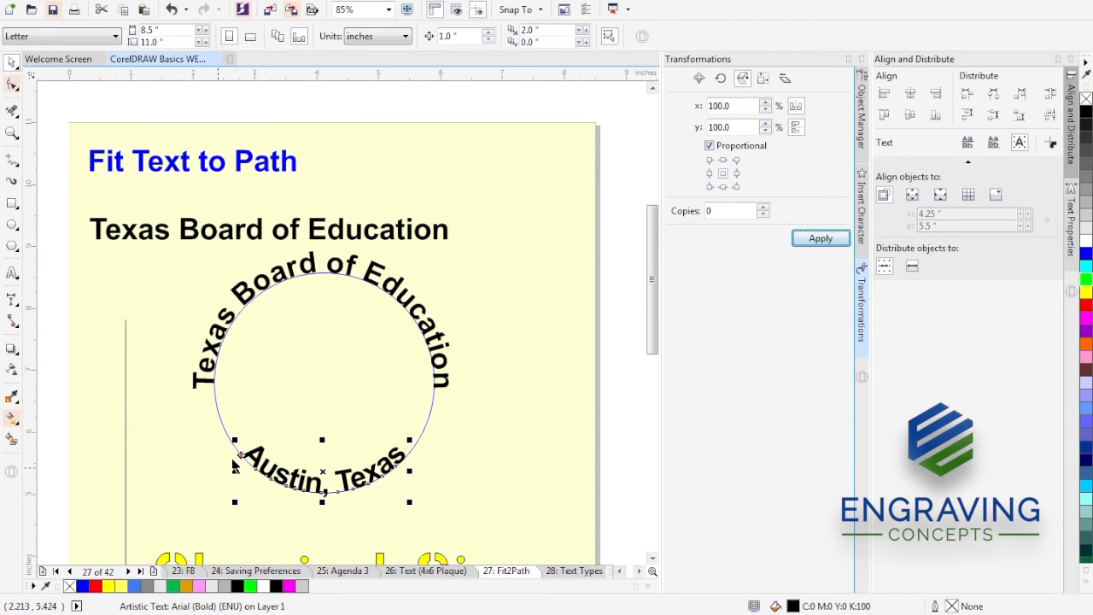
pyautogui.click(12, 132)
pyautogui.moveTo(210, 417); pyautogui.dragTo(450, 520)
pyautogui.press('space')
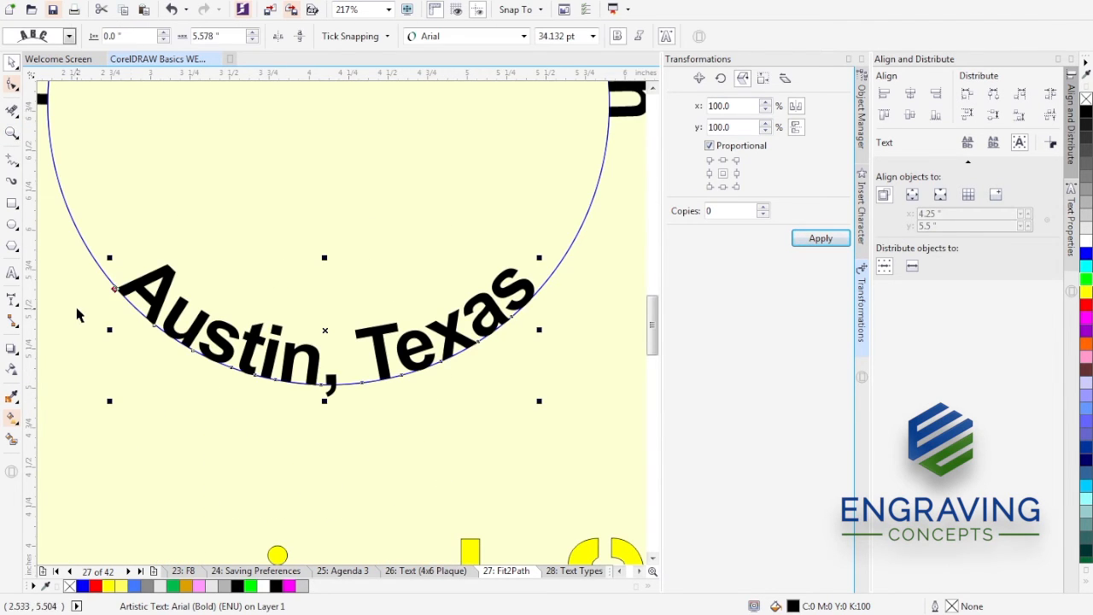
# Step: Move "Austin, Texas" outside the circle's lower curve and widen its letter spacing so it spreads farther around the circle
pyautogui.moveTo(114, 288)
pyautogui.mouseDown()
pyautogui.moveTo(94, 347)
pyautogui.moveTo(114, 347)
pyautogui.moveTo(108, 360)
pyautogui.mouseUp()
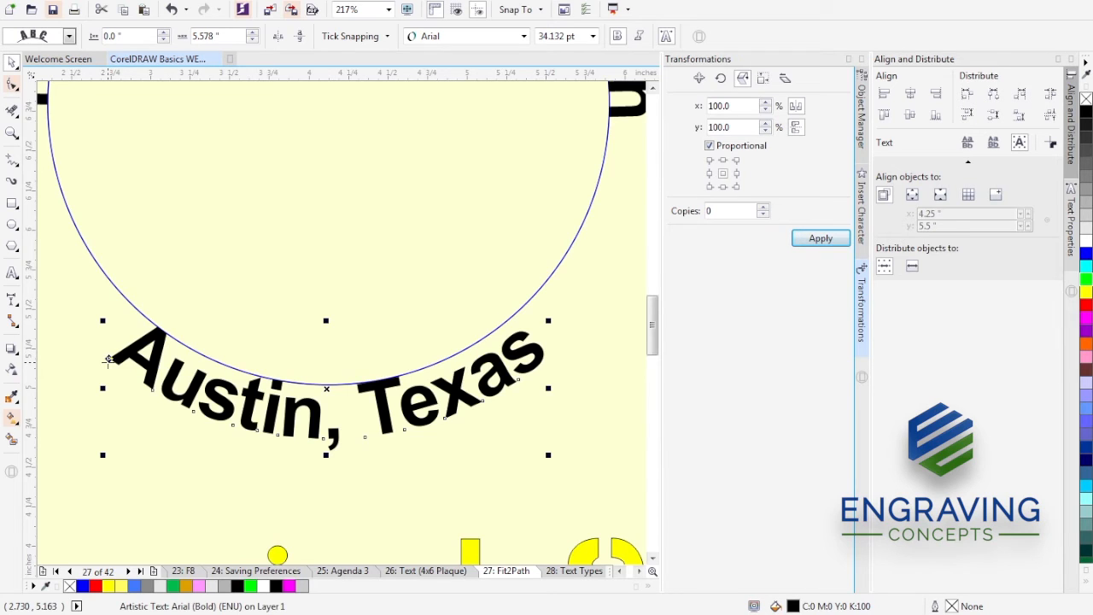
pyautogui.hotkey('shift', 'F4')
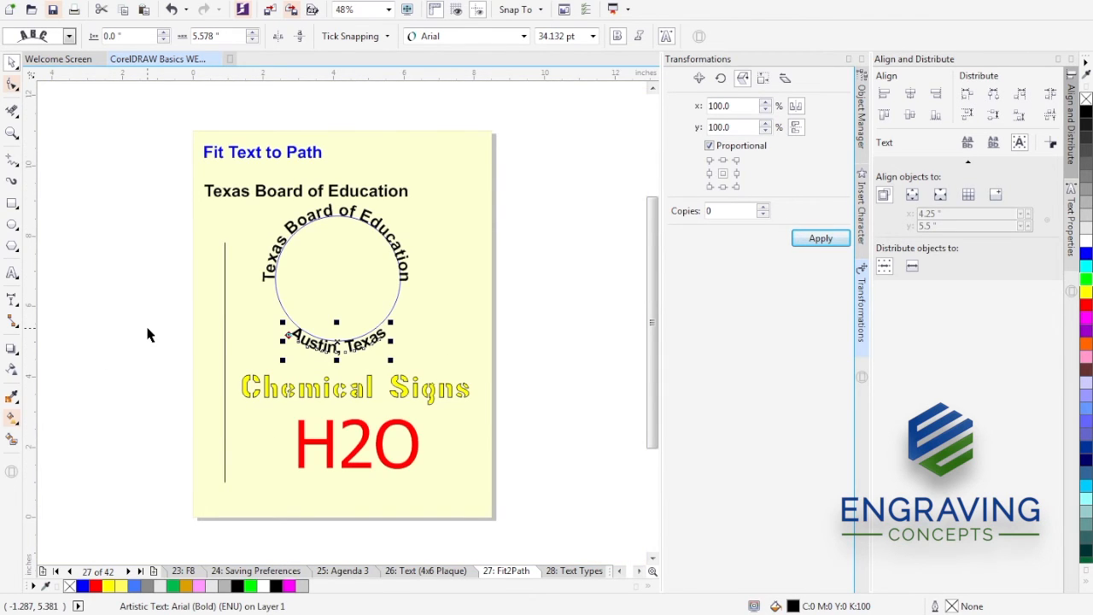
pyautogui.click(12, 84)
pyautogui.moveTo(389, 361); pyautogui.dragTo(418, 363)
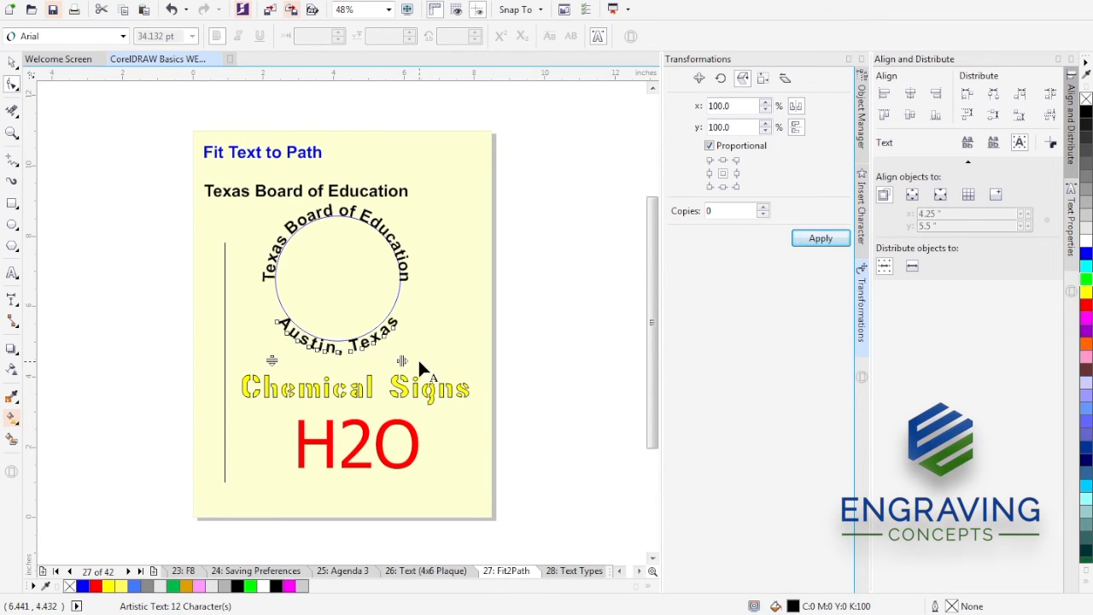
pyautogui.moveTo(401, 360)
pyautogui.mouseDown()
pyautogui.moveTo(432, 354)
pyautogui.moveTo(394, 369)
pyautogui.mouseUp()
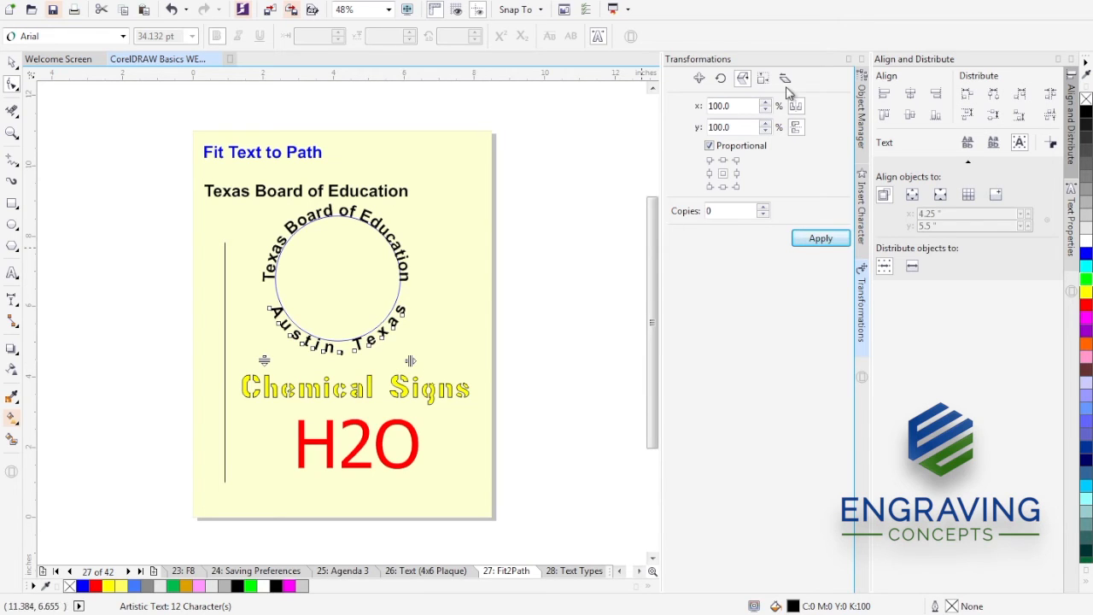
# Step: Collapse the Transformations and Align and Distribute panels and deselect the curved text
pyautogui.click(861, 60)
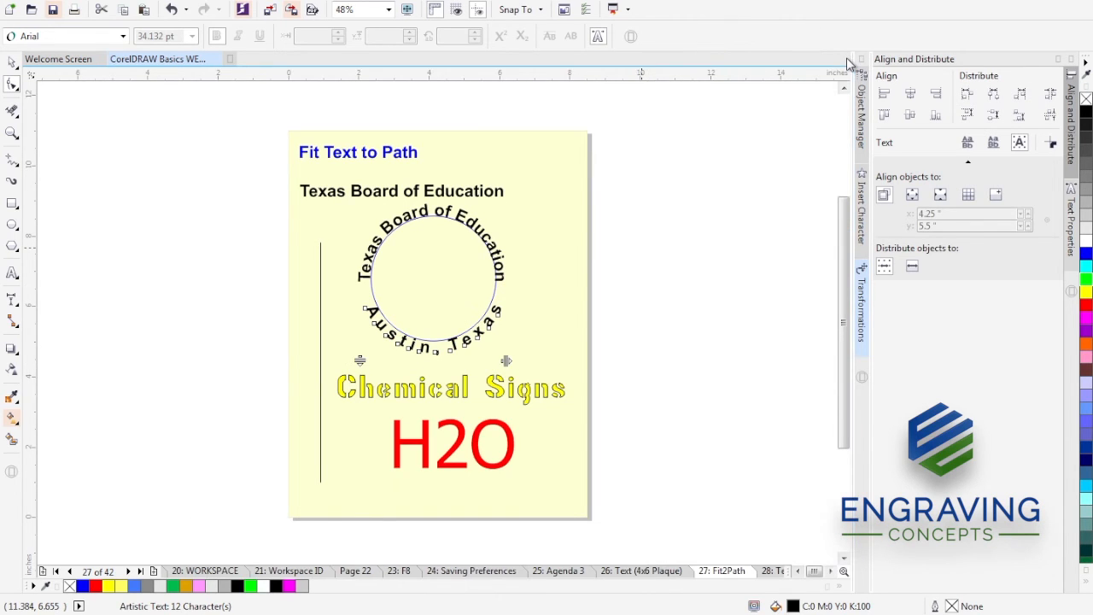
pyautogui.click(1059, 58)
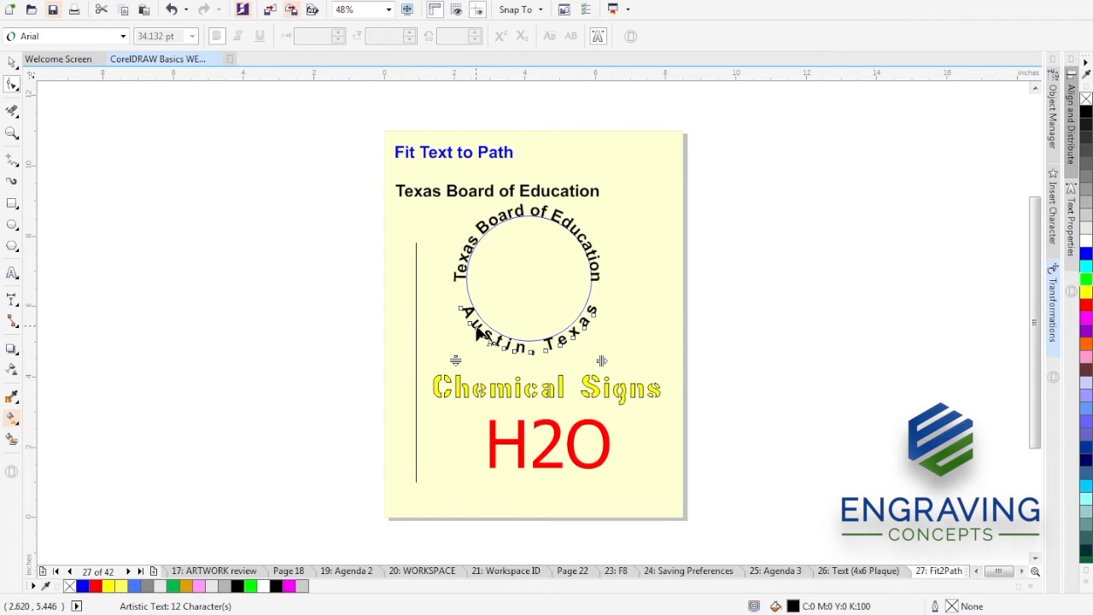
pyautogui.click(12, 62)
pyautogui.click(243, 233)
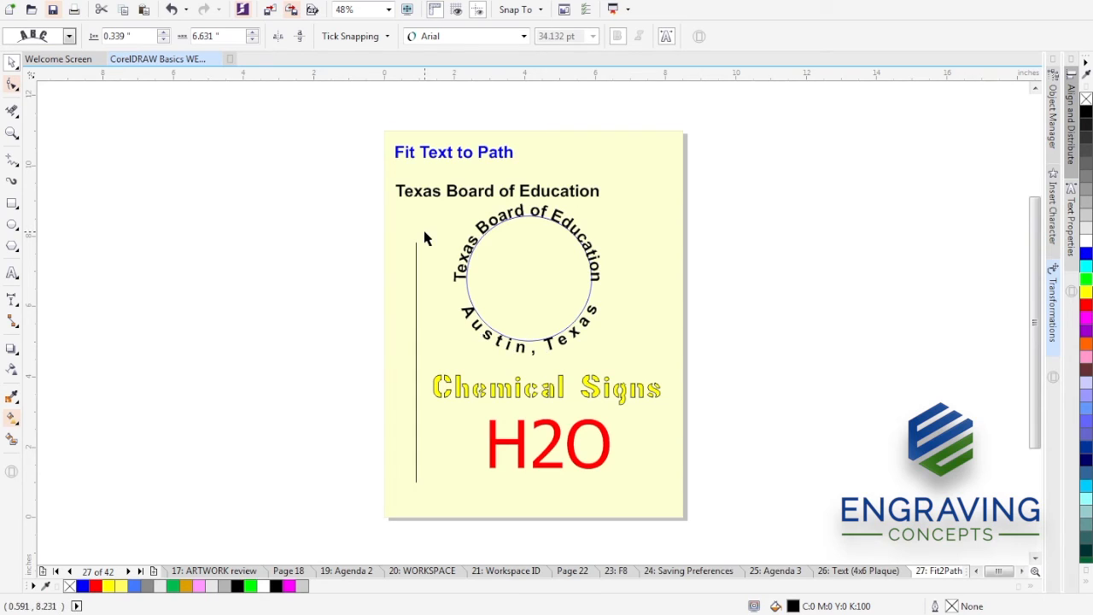
# Step: Fit the straight "Texas Board of Education" text to the vertical line
pyautogui.click(453, 193)
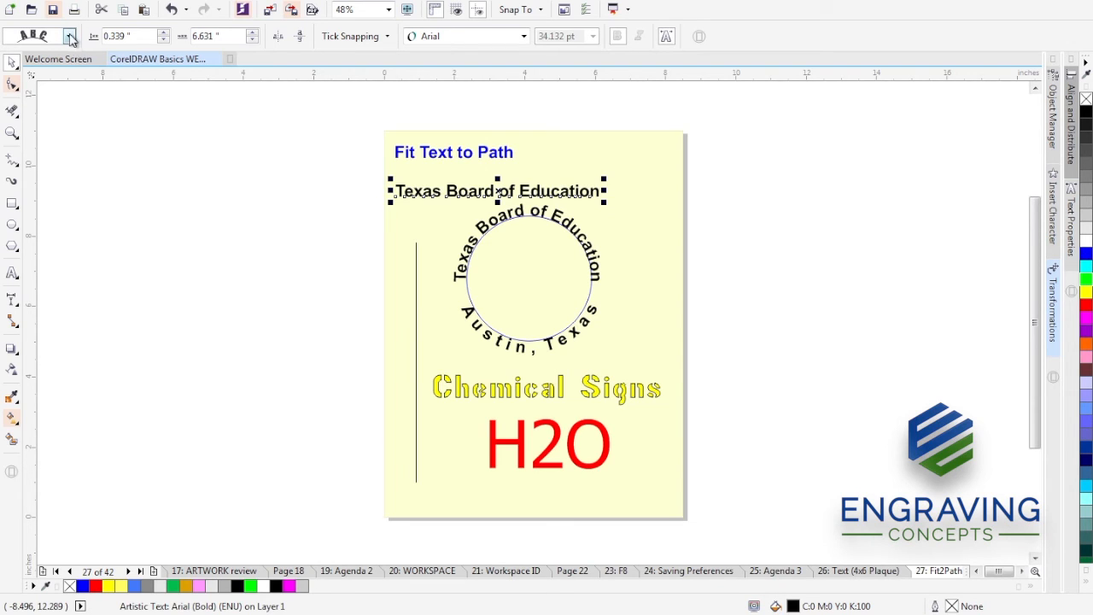
pyautogui.click(279, 5)
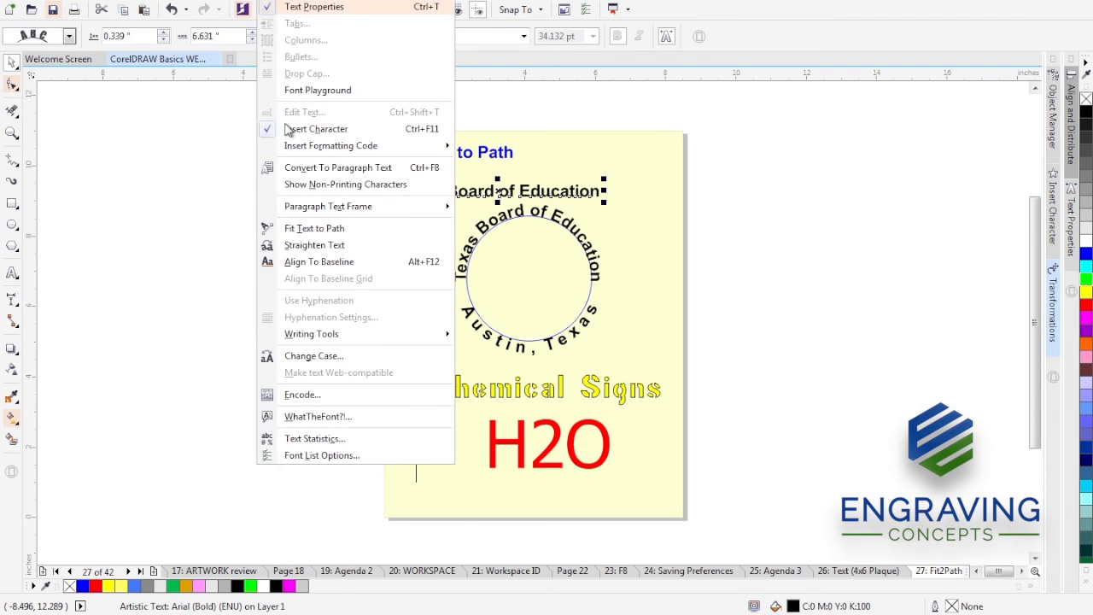
pyautogui.click(290, 228)
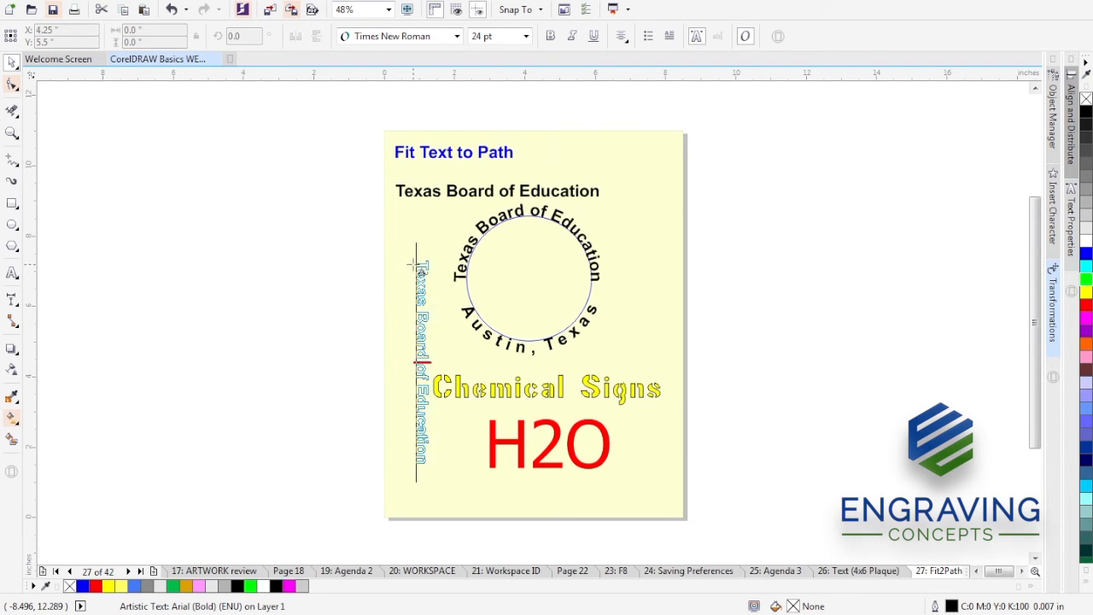
pyautogui.click(414, 267)
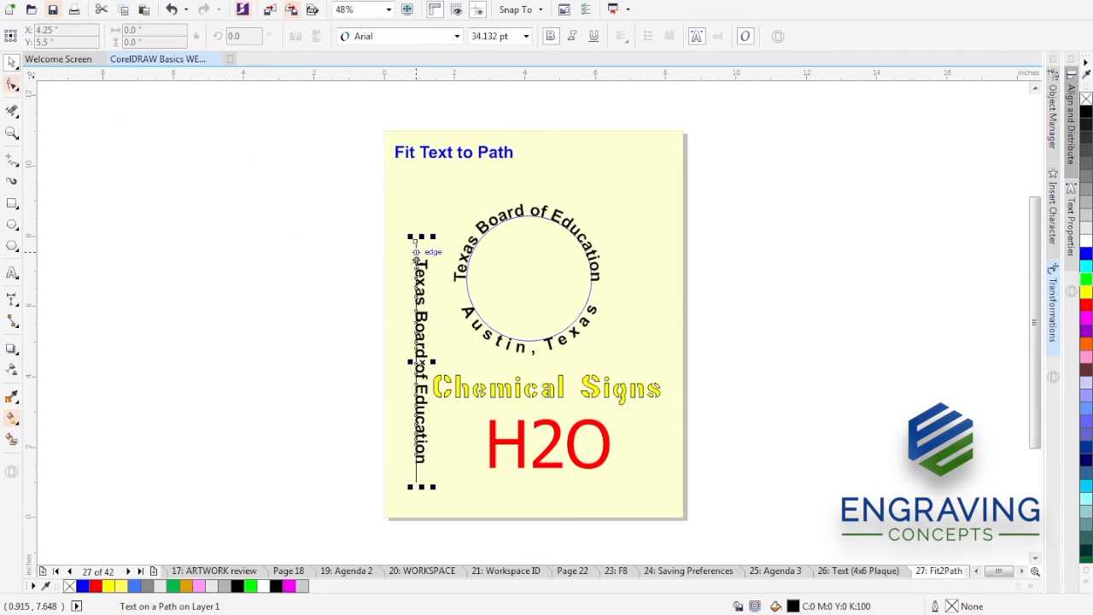
# Step: Try different text orientations for "Texas Board of Education" on the vertical line
pyautogui.click(419, 263)
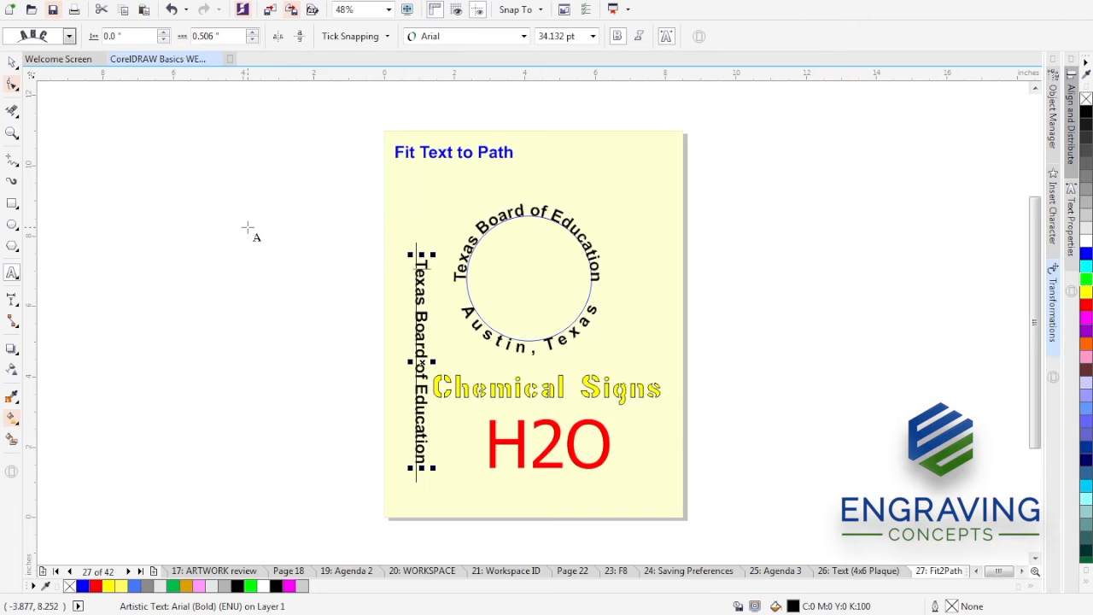
pyautogui.click(69, 36)
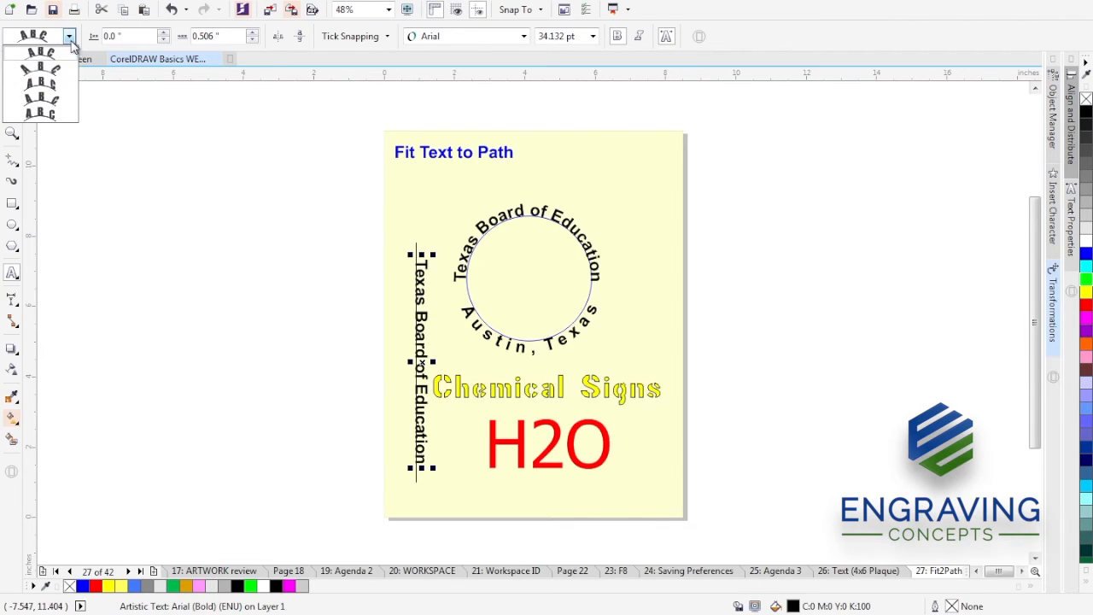
pyautogui.click(40, 82)
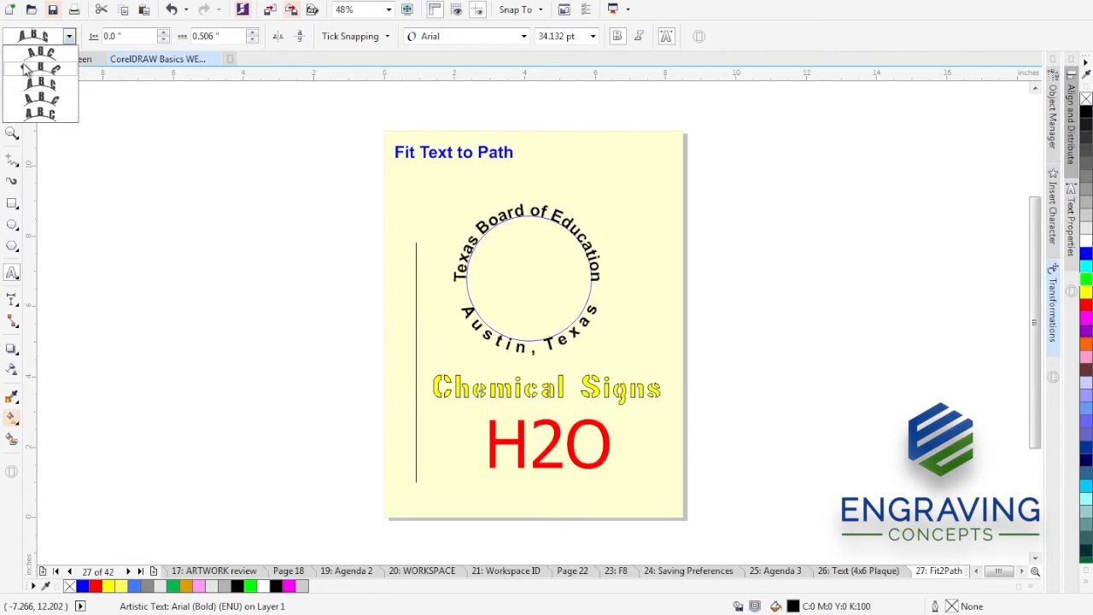
pyautogui.press('space')
pyautogui.press('Tab')
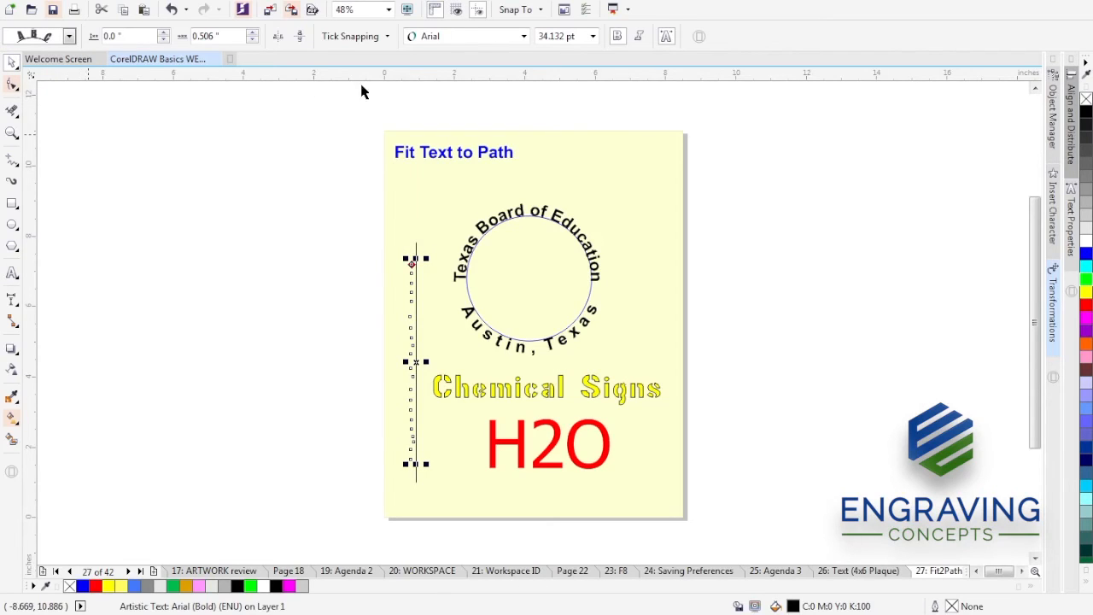
pyautogui.hotkey('ctrl', 'v')
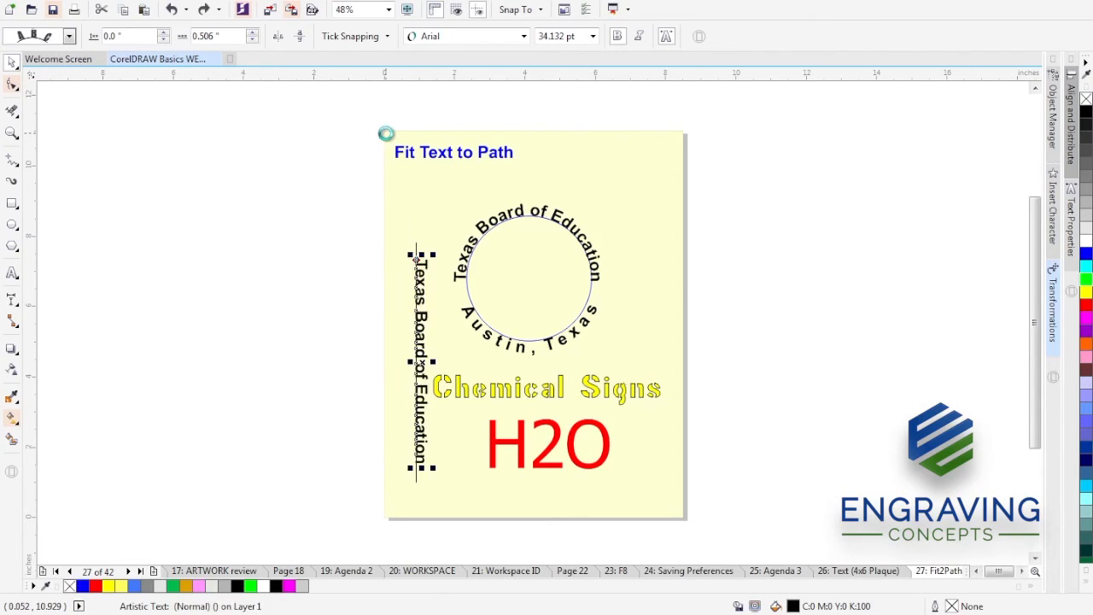
# Step: Try the upright stacked-letter orientation for the text on the line, and undo it together with the fit to the path
pyautogui.click(70, 39)
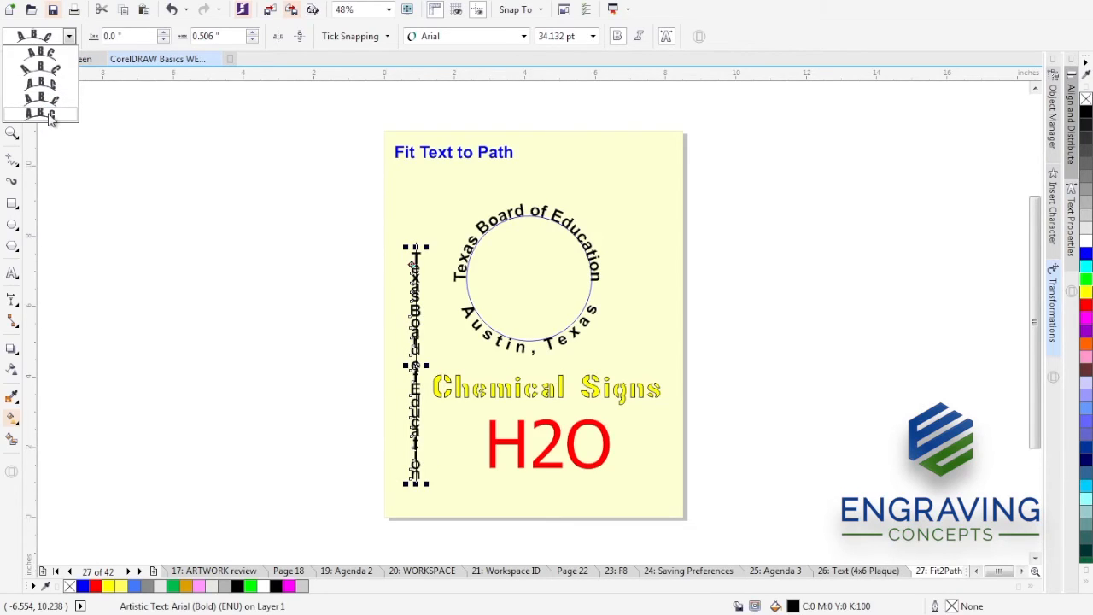
pyautogui.click(49, 117)
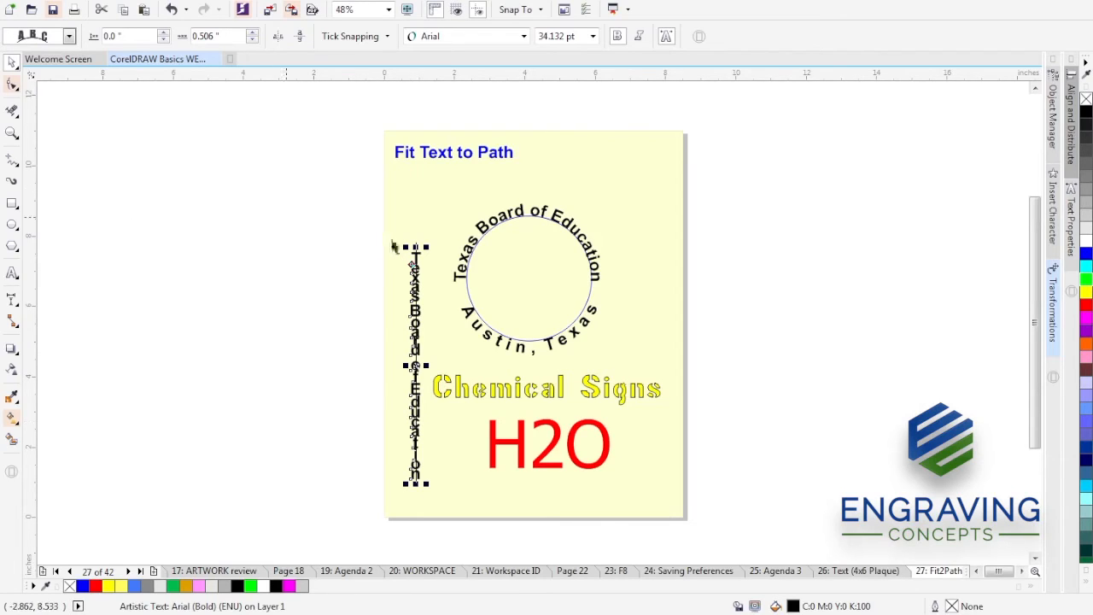
pyautogui.click(411, 237)
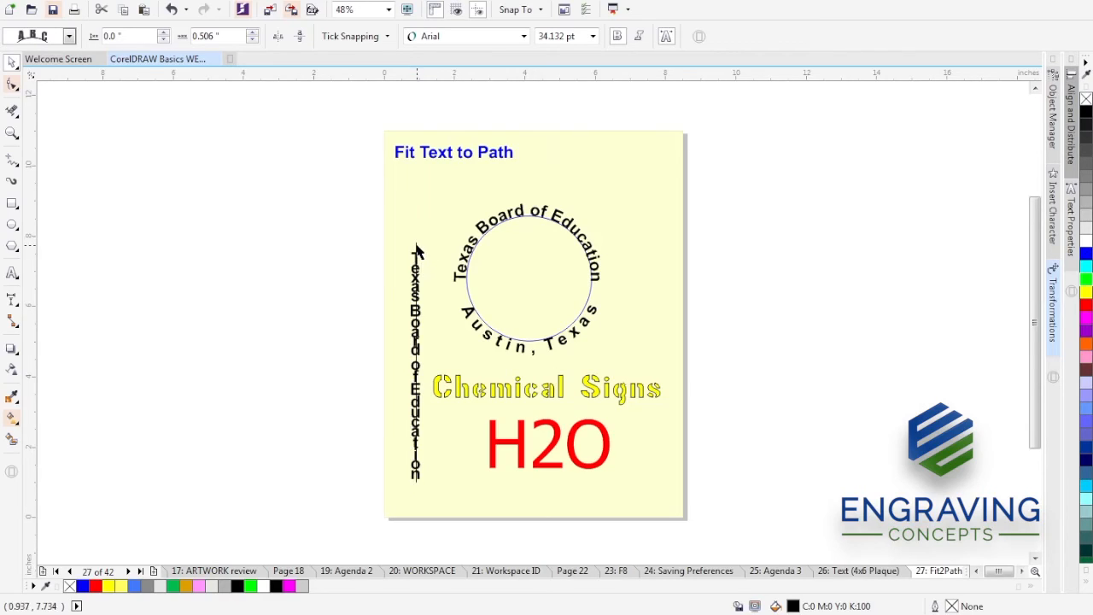
pyautogui.hotkey('ctrl', 'z')
pyautogui.hotkey('ctrl', 'z')
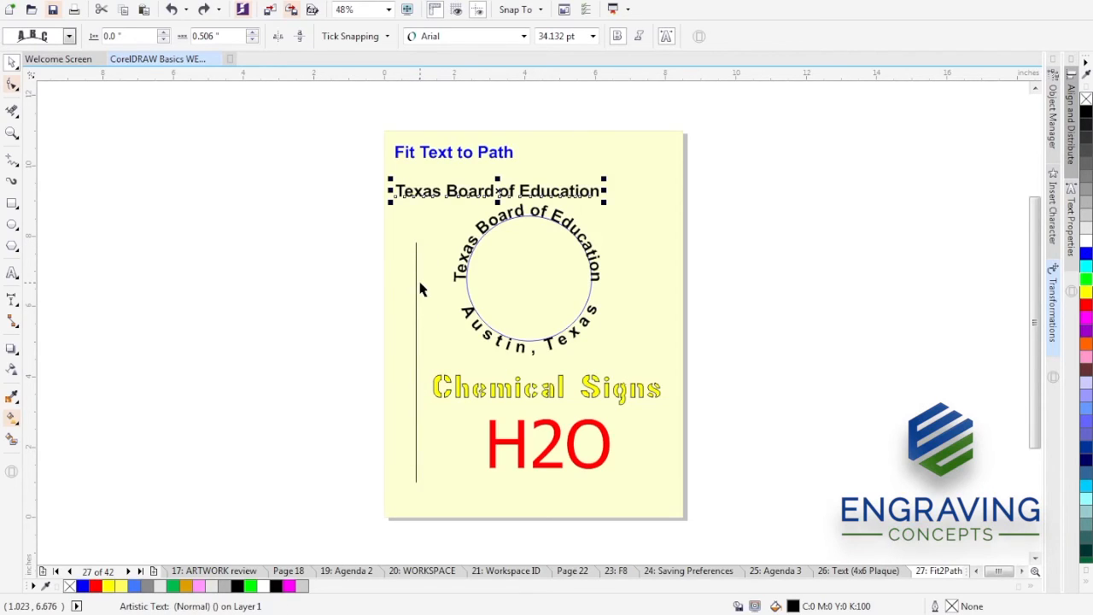
# Step: Lengthen the vertical line at both its upper and lower ends to about 9.58 in
pyautogui.click(412, 282)
pyautogui.click(416, 283)
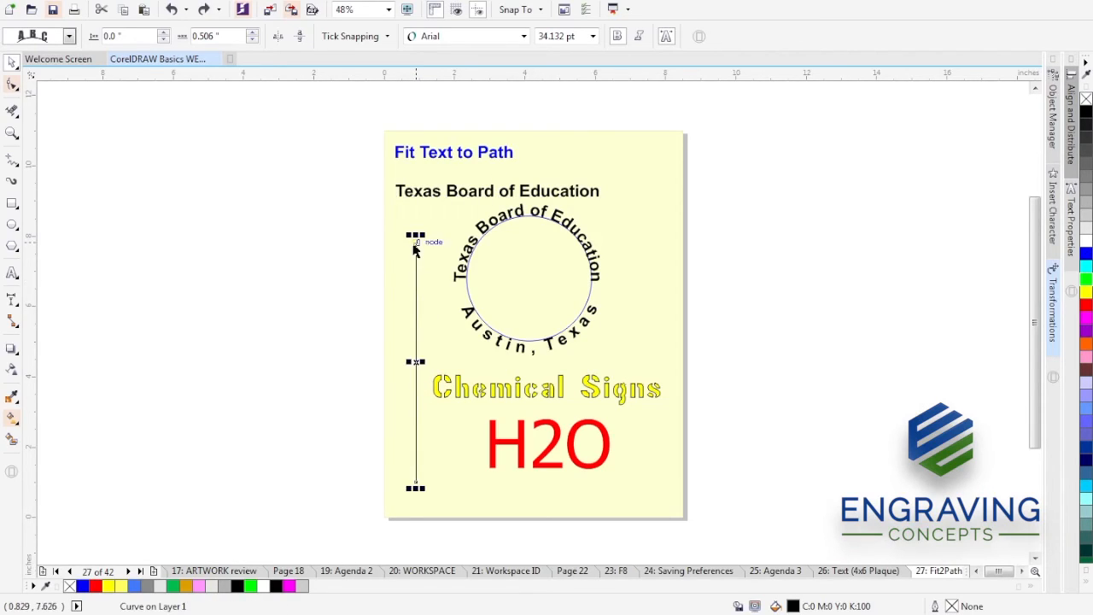
pyautogui.moveTo(415, 234); pyautogui.dragTo(416, 164)
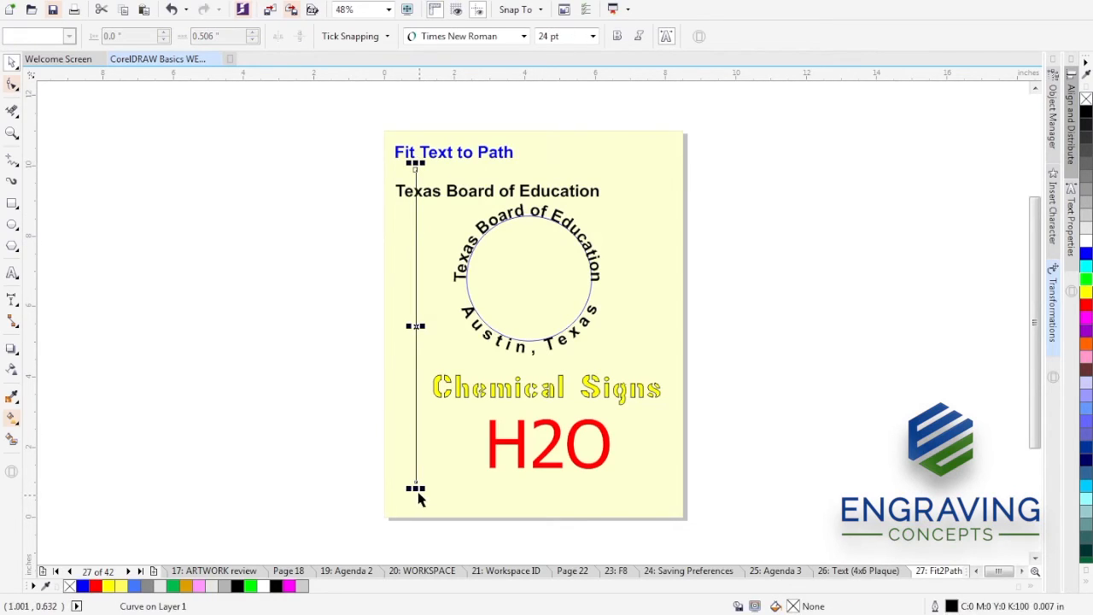
pyautogui.moveTo(416, 489); pyautogui.dragTo(416, 514)
pyautogui.click(316, 338)
# Step: Fit the straight "Texas Board of Education" text to the lengthened vertical line, starting in its upper part
pyautogui.click(435, 191)
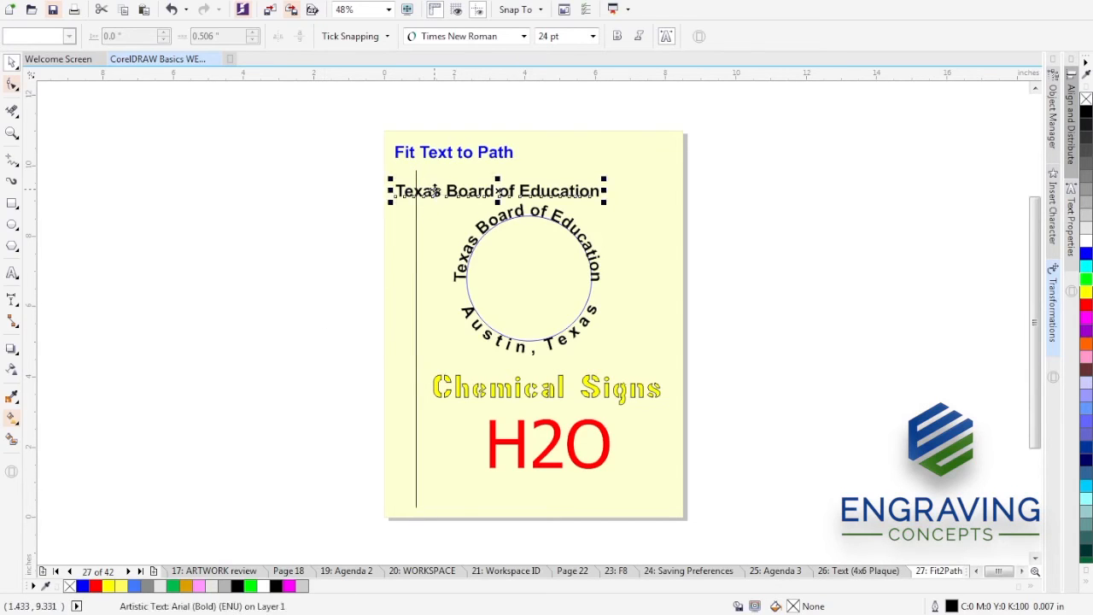
pyautogui.click(273, 2)
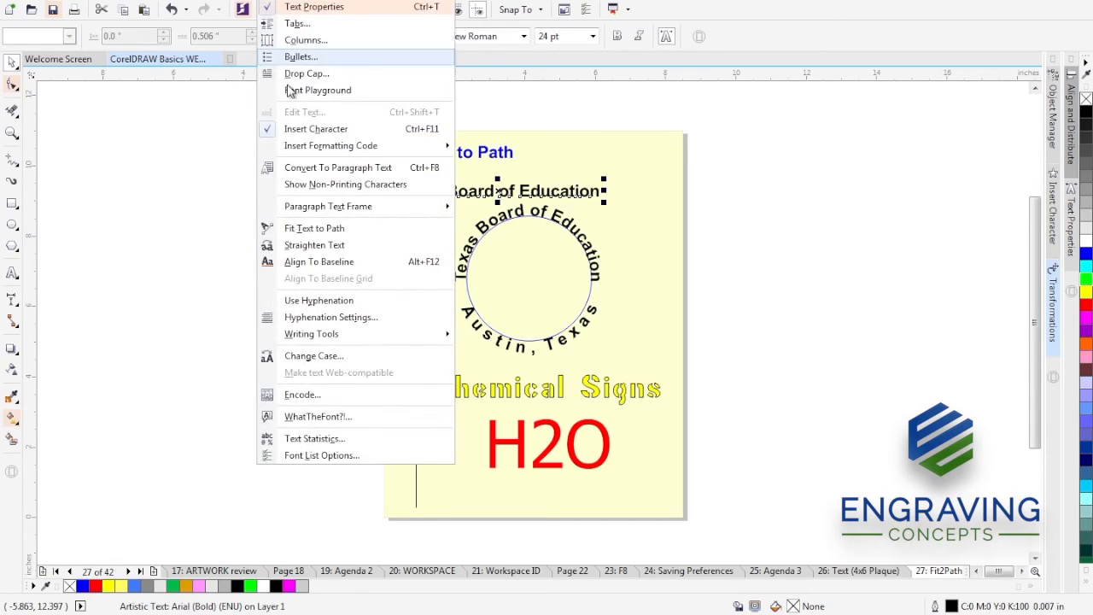
pyautogui.click(294, 228)
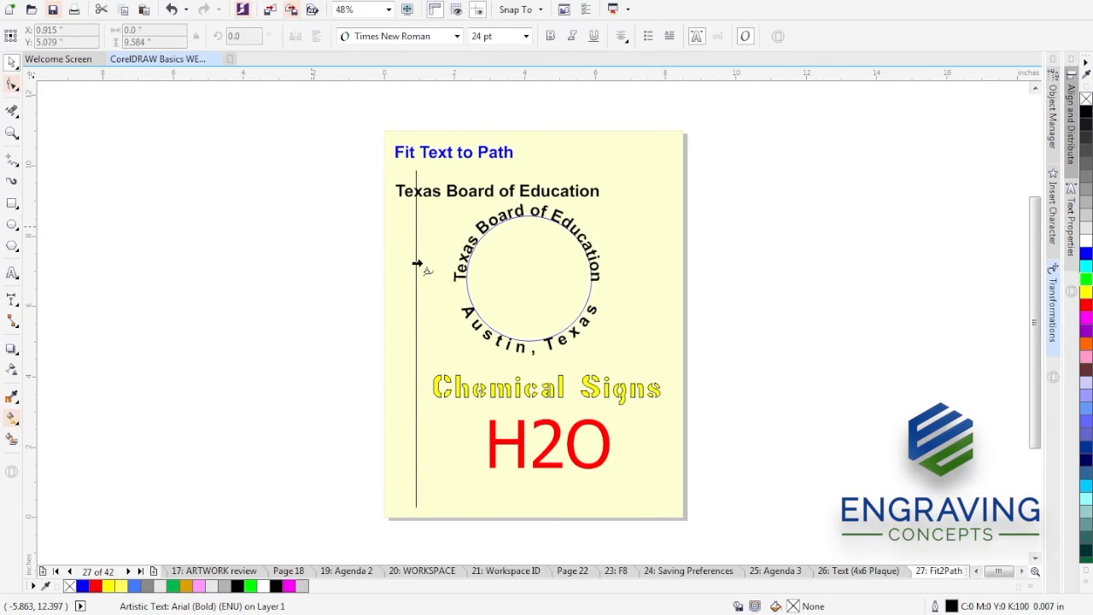
pyautogui.click(415, 220)
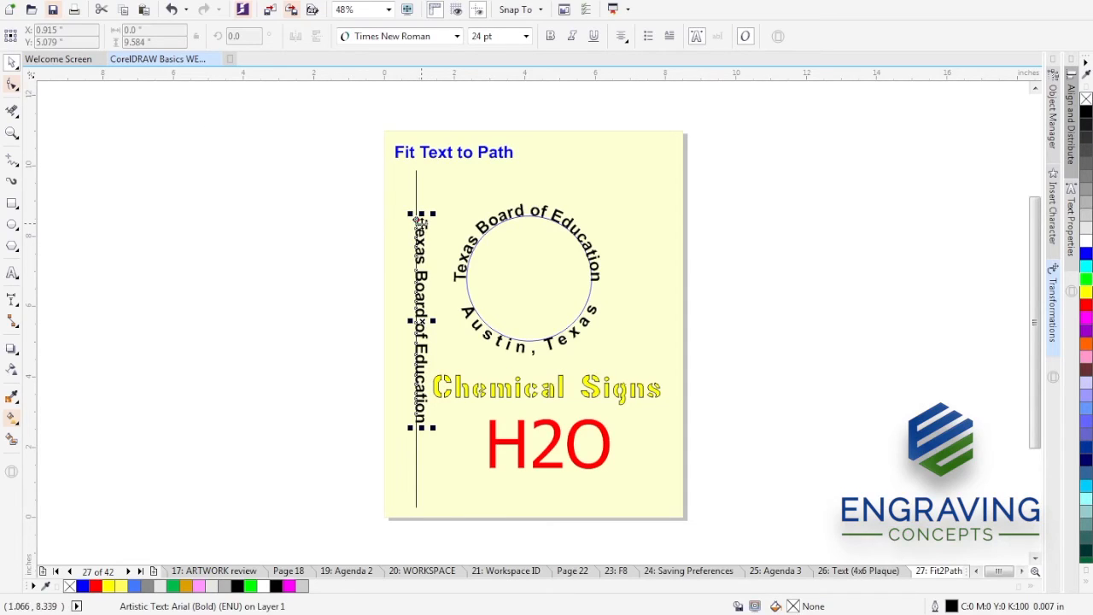
# Step: Set the text on the line to upright stacked letters and widen the letter spacing to fill down to the line's lower end
pyautogui.click(70, 36)
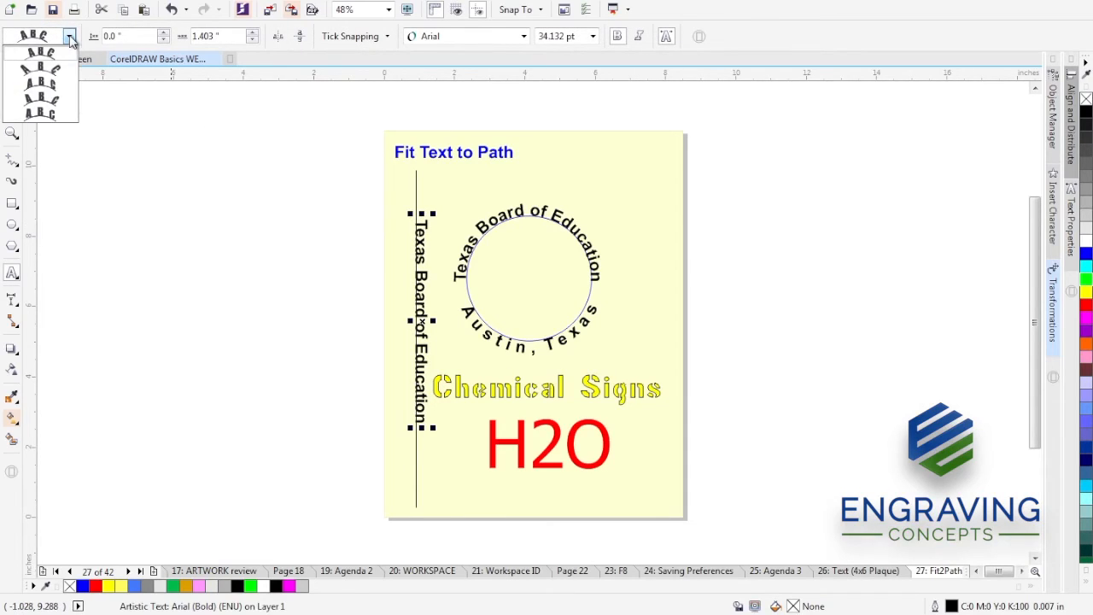
pyautogui.click(58, 115)
pyautogui.click(12, 84)
pyautogui.moveTo(425, 444); pyautogui.dragTo(474, 451)
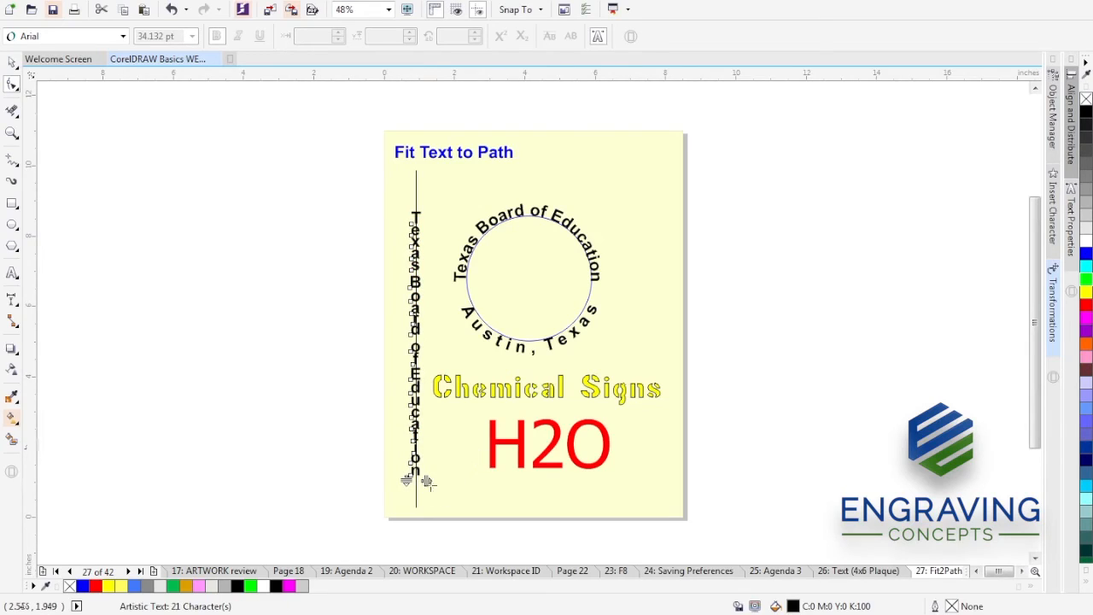
pyautogui.moveTo(429, 481); pyautogui.dragTo(491, 494)
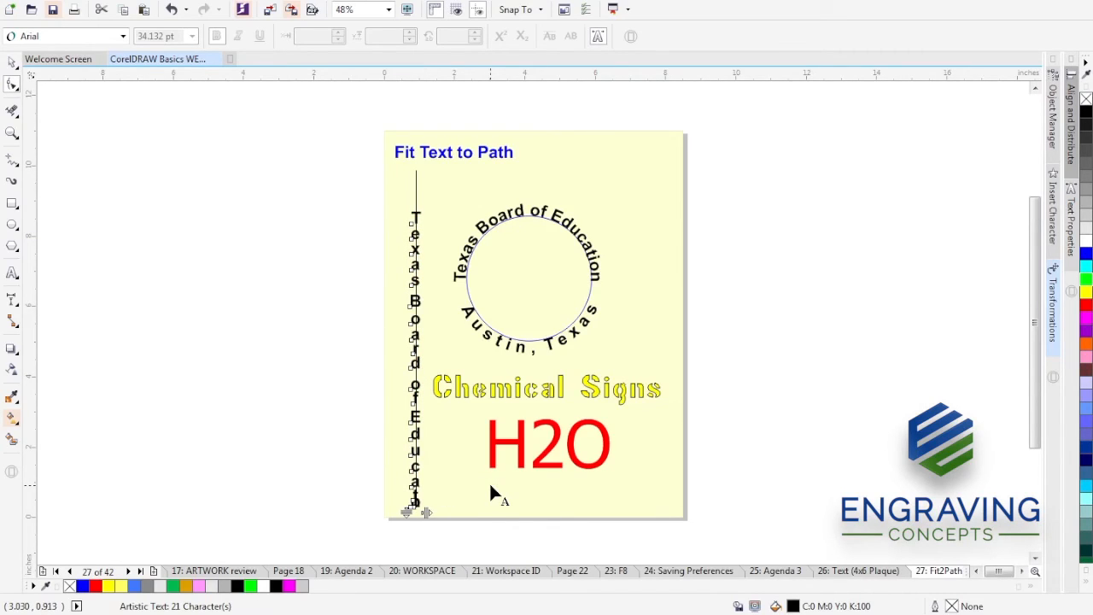
# Step: Slide the stacked "Texas Board of Education" text up along the line so it starts at the line's upper end
pyautogui.press('space')
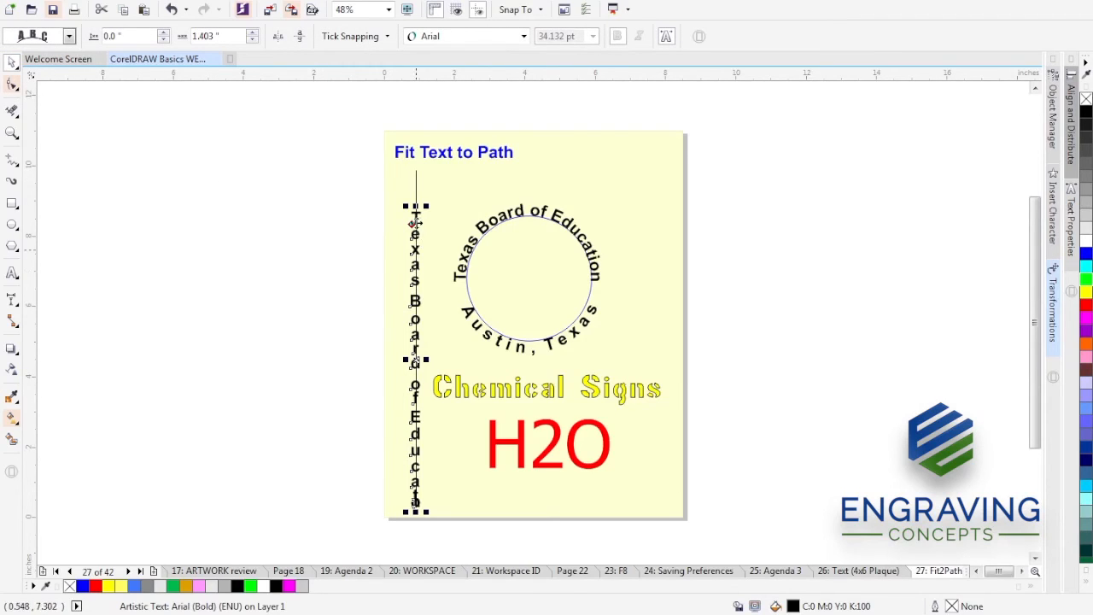
pyautogui.press('space')
pyautogui.moveTo(412, 213); pyautogui.dragTo(414, 205)
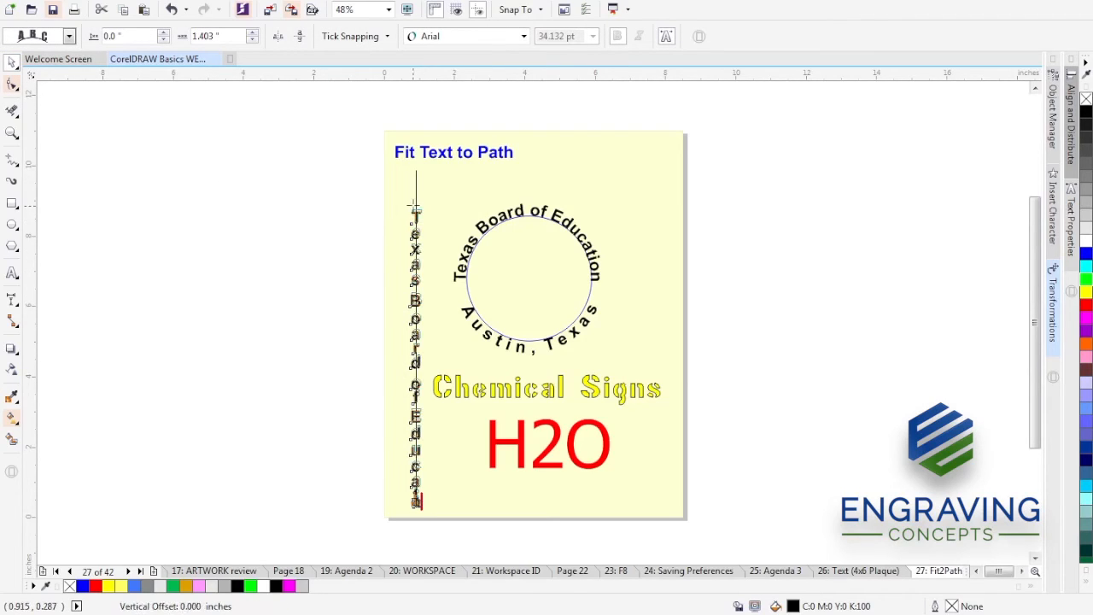
pyautogui.moveTo(417, 504); pyautogui.dragTo(416, 181)
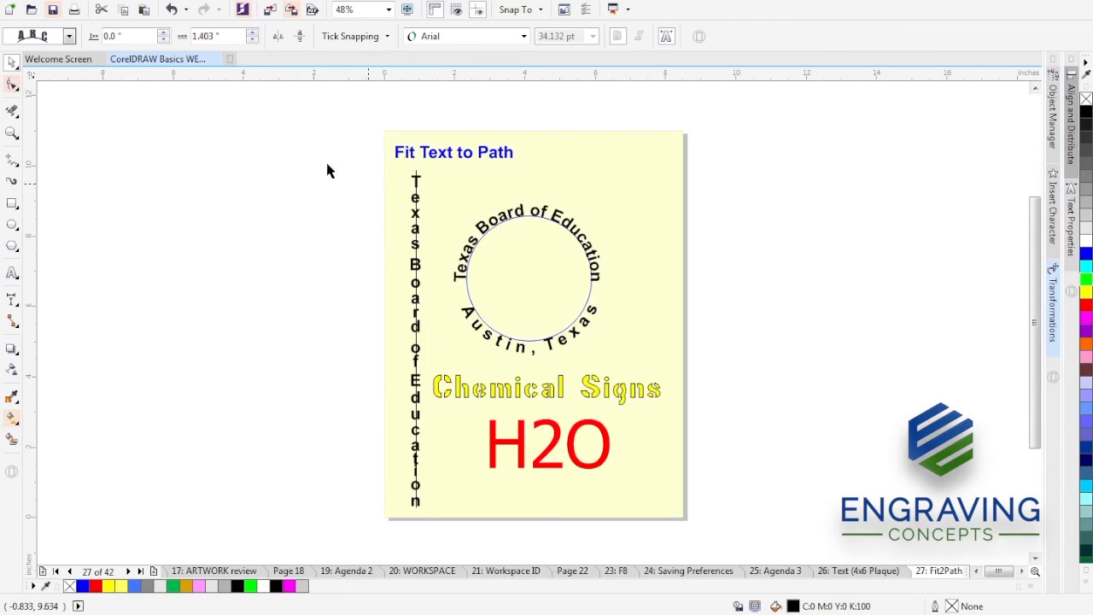
# Step: Remove the outline from the vertical line that carries the stacked text, and deselect it
pyautogui.click(416, 180)
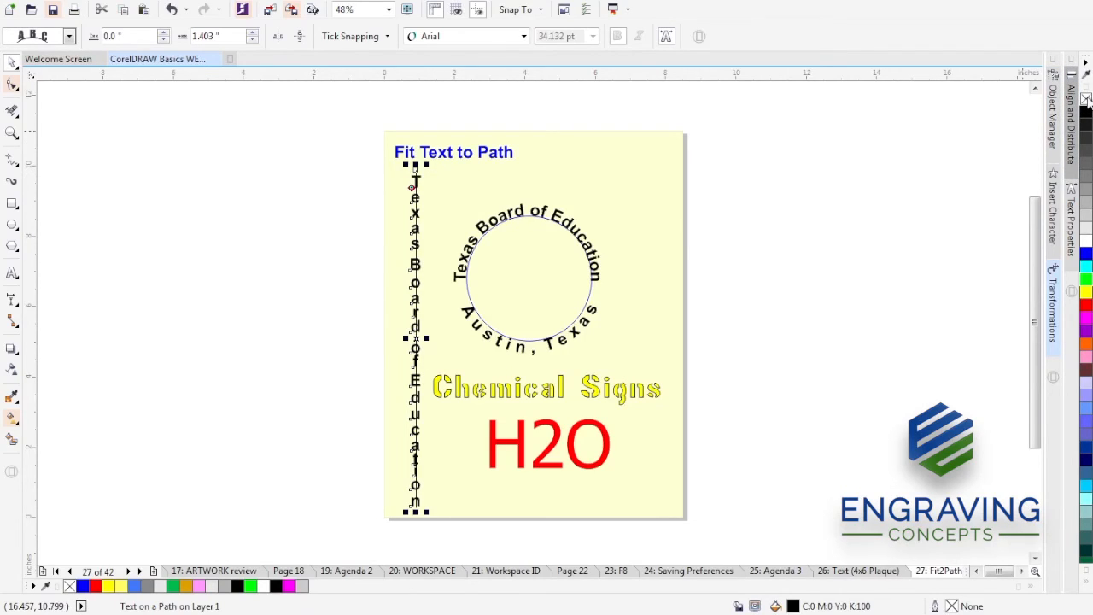
pyautogui.rightClick(1086, 100)
pyautogui.click(363, 220)
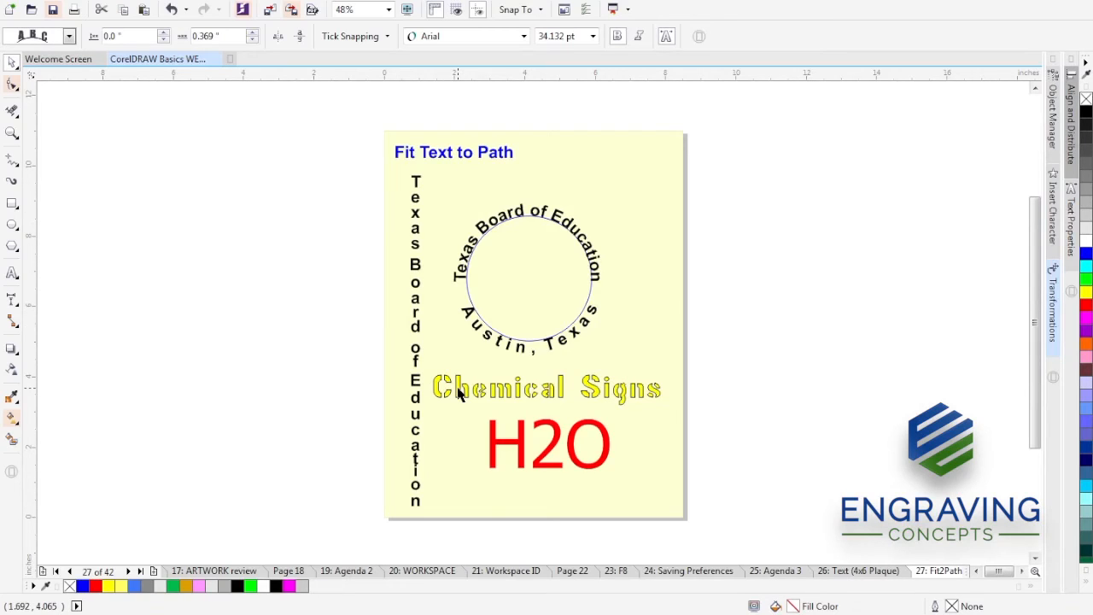
# Step: Format only the 2 in the red H2O text as a subscript using the Shape tool, and return to the Pick tool
pyautogui.click(518, 440)
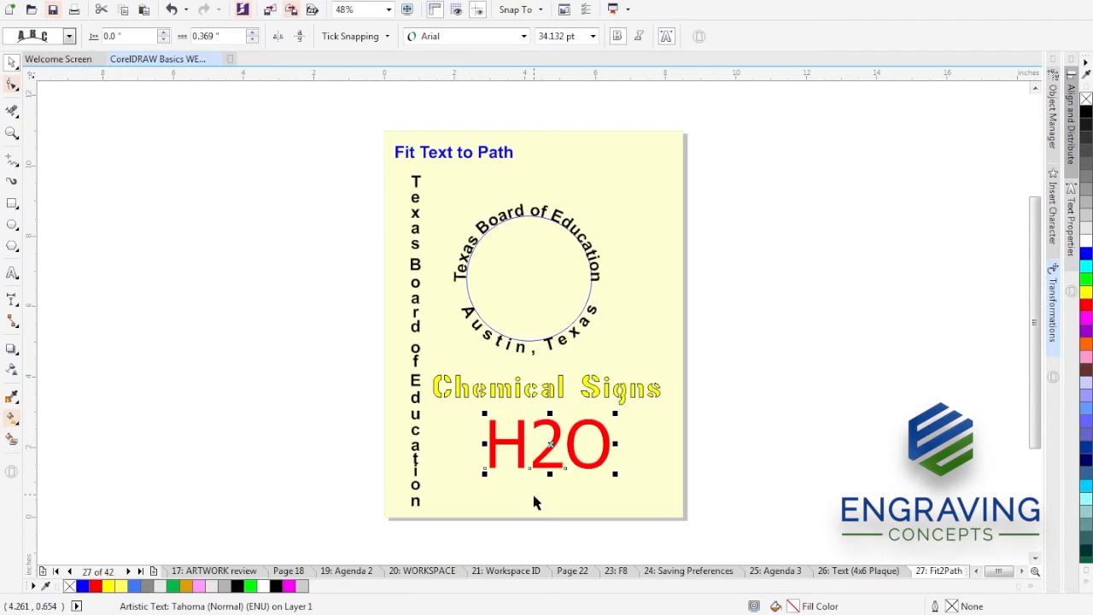
pyautogui.click(12, 85)
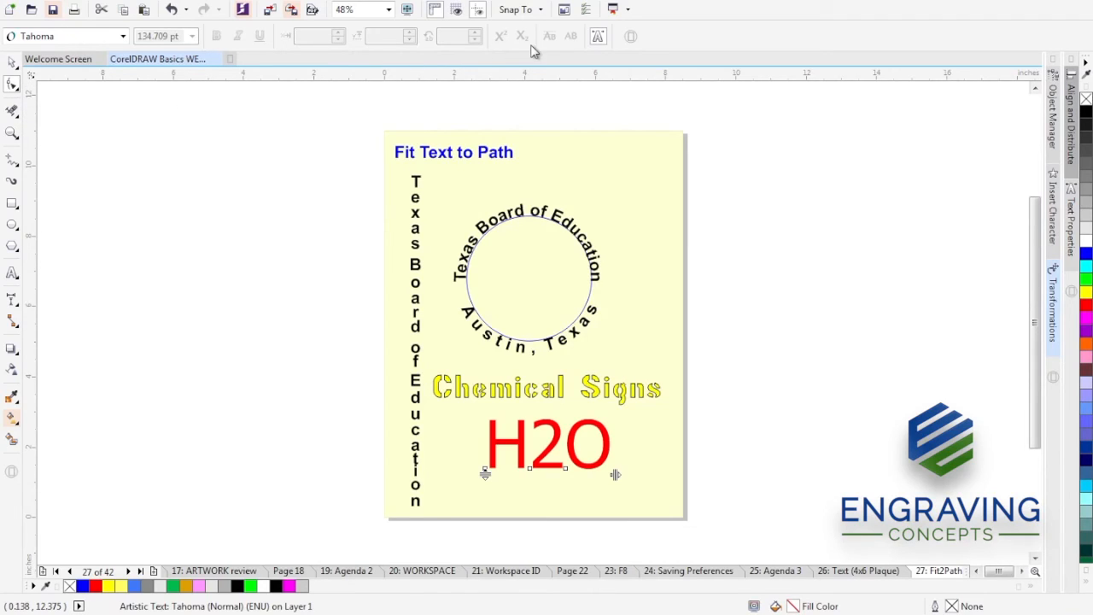
pyautogui.click(530, 468)
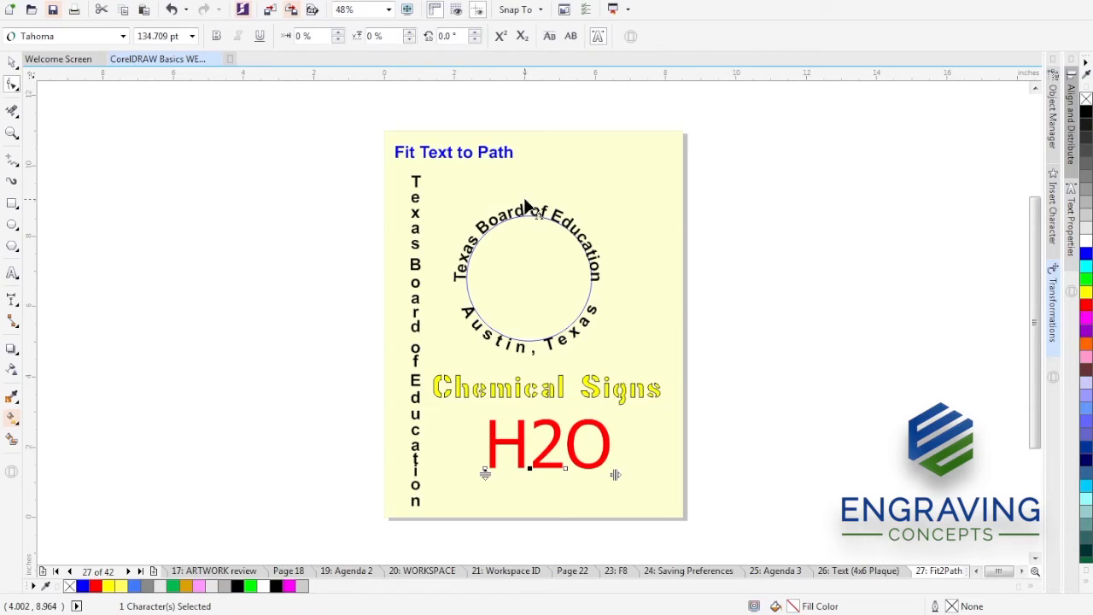
pyautogui.click(523, 39)
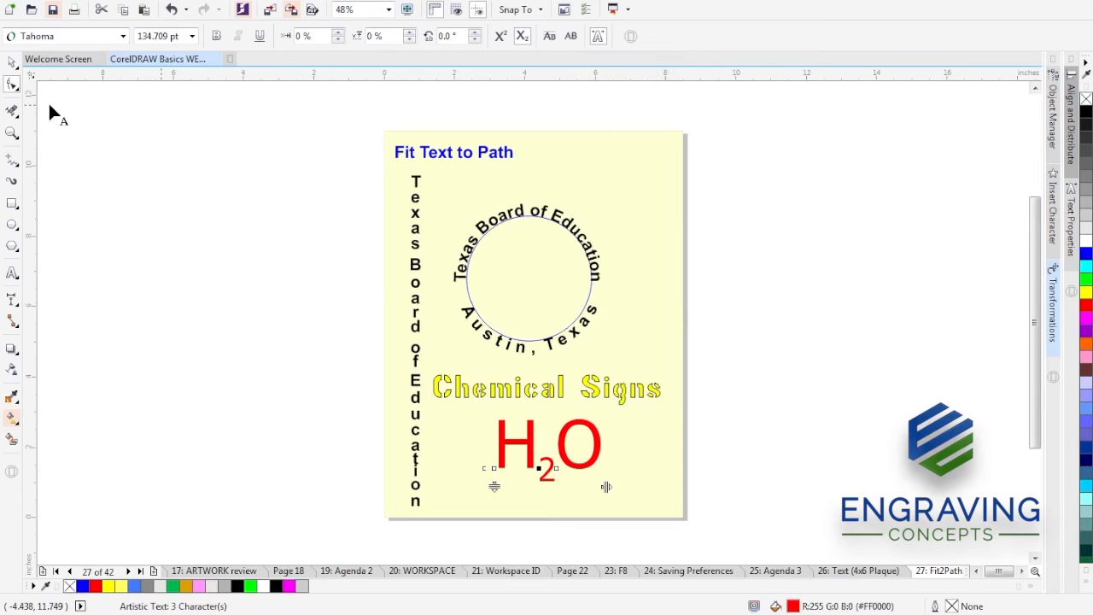
pyautogui.click(12, 65)
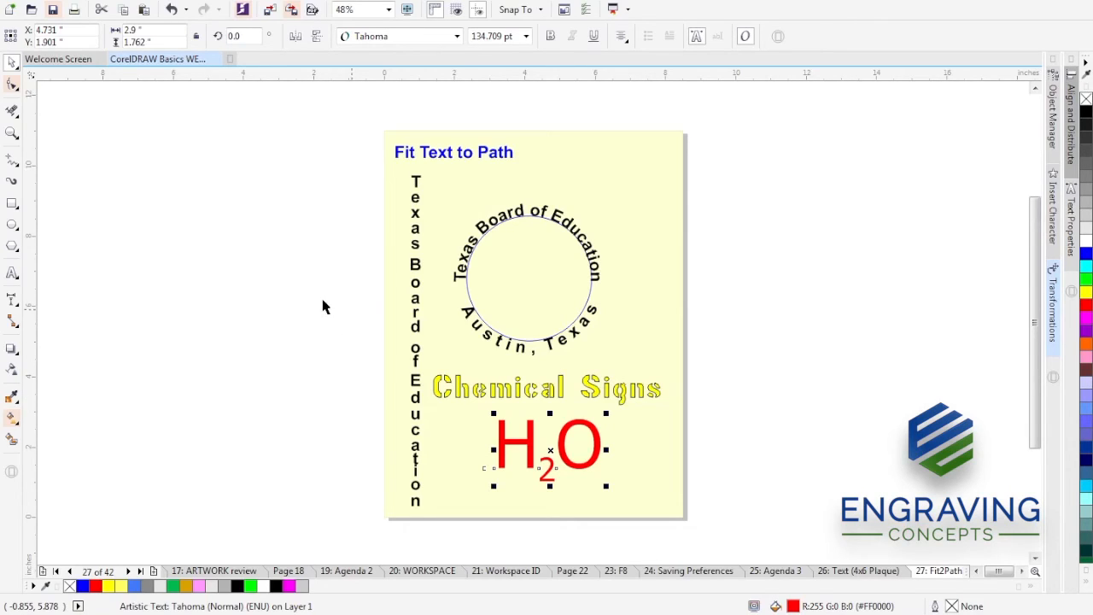
# Step: On page 28 (Text Types), add a Times New Roman letter L, enlarge it to about 179 pt, and place it under the headings' left end
pyautogui.click(128, 568)
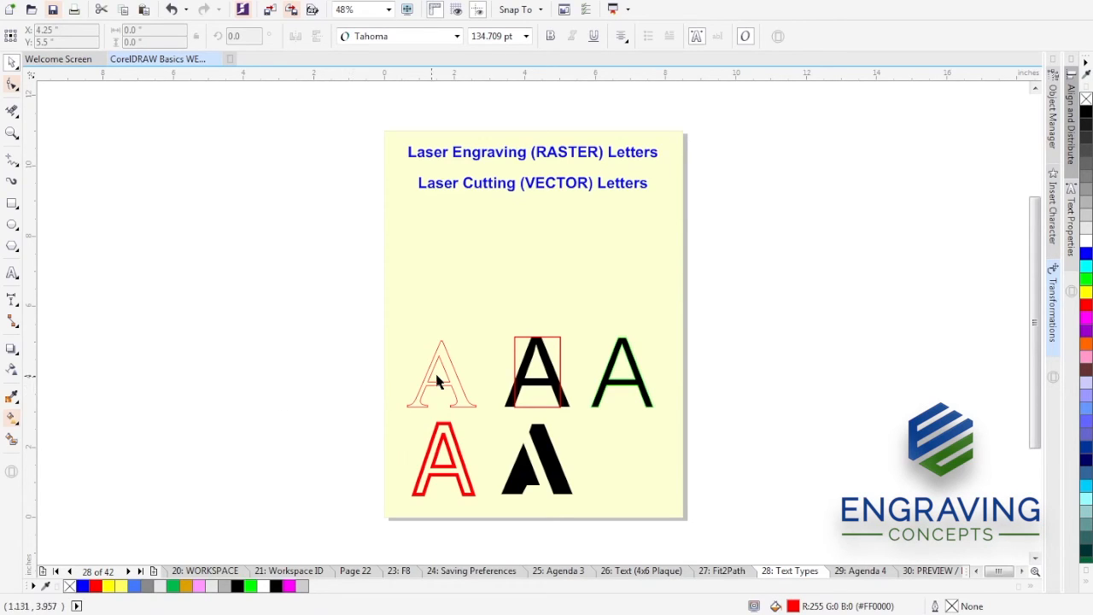
pyautogui.click(12, 272)
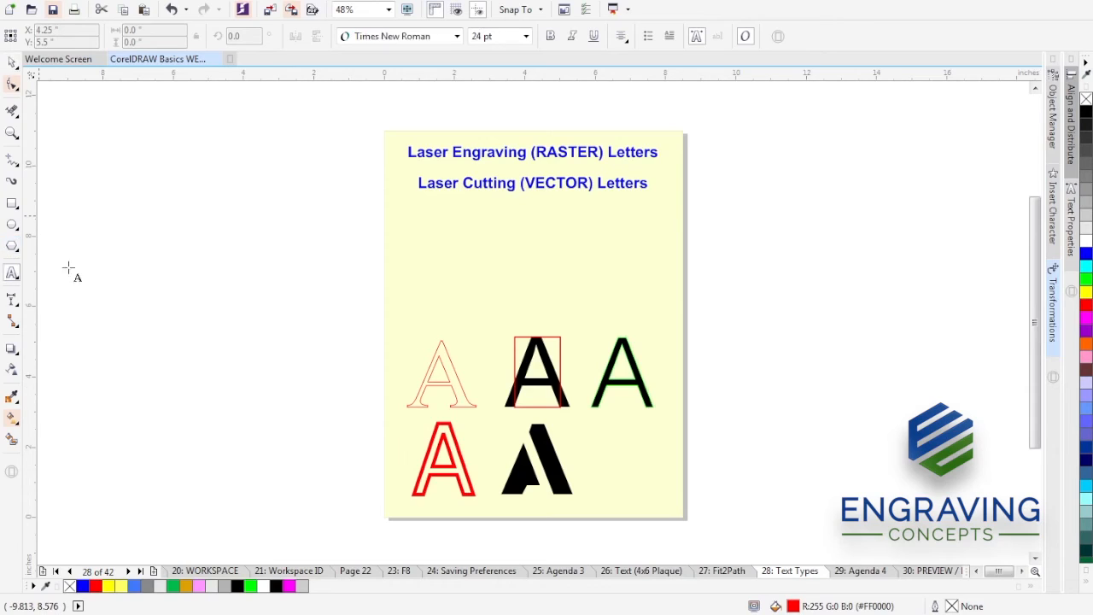
pyautogui.click(405, 238)
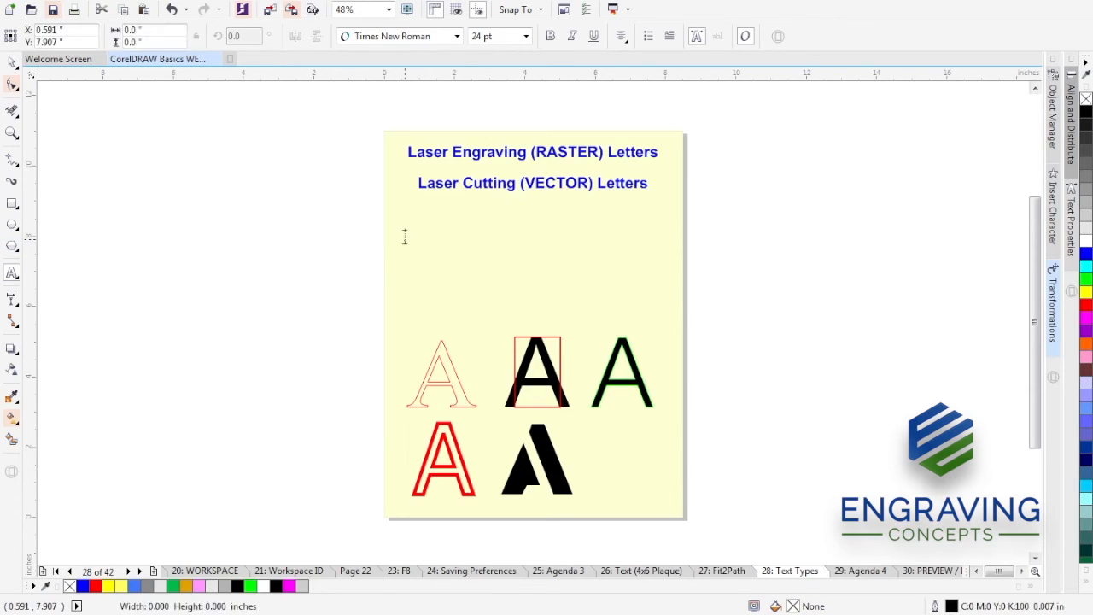
pyautogui.hotkey('ctrl', 'space')
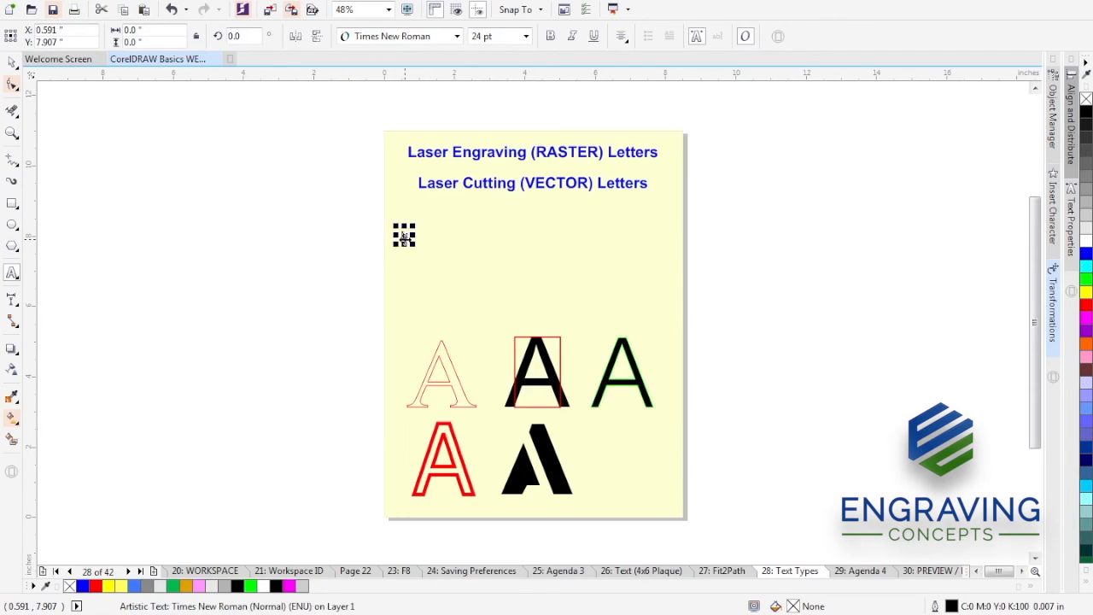
pyautogui.moveTo(413, 244); pyautogui.dragTo(482, 297)
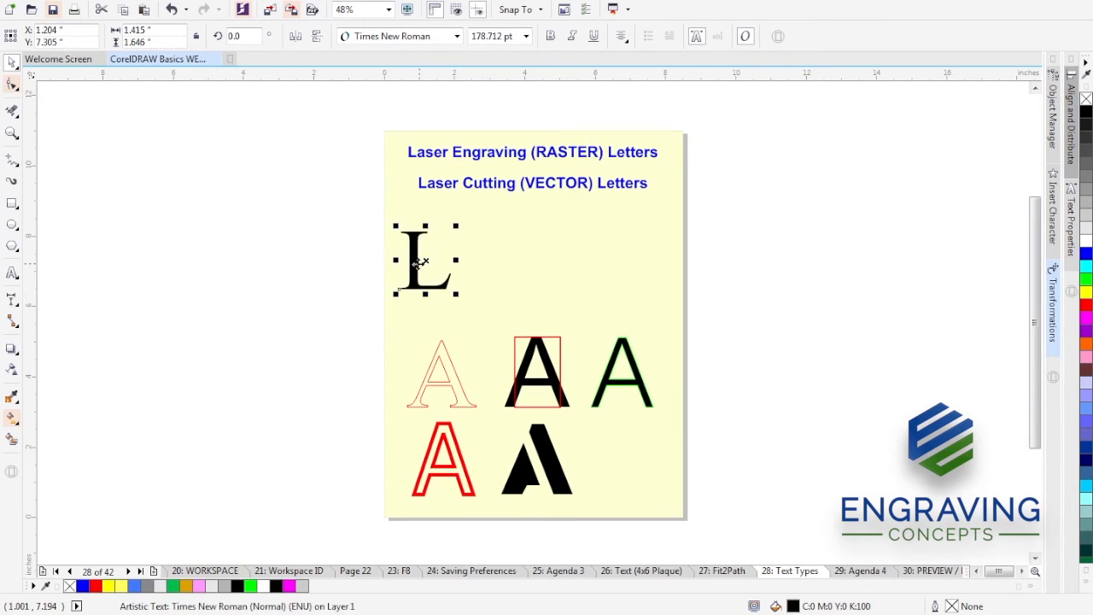
pyautogui.moveTo(417, 261); pyautogui.dragTo(407, 240)
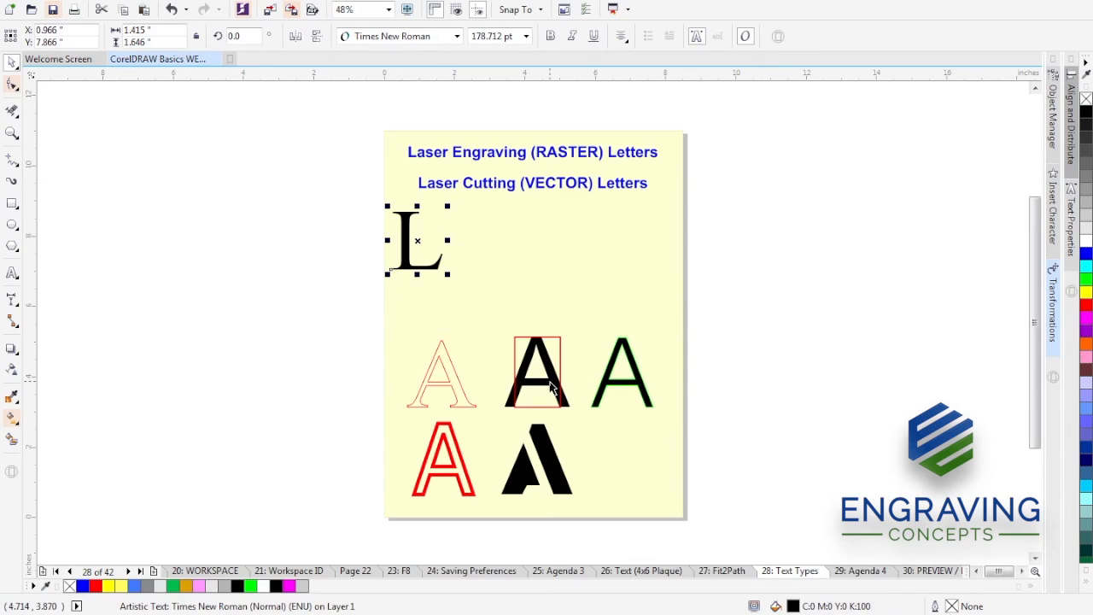
# Step: Make two copies of the L in a row: one unfilled with a red hairline outline, the other filled black with the same outline
pyautogui.hotkey('ctrl', 'd')
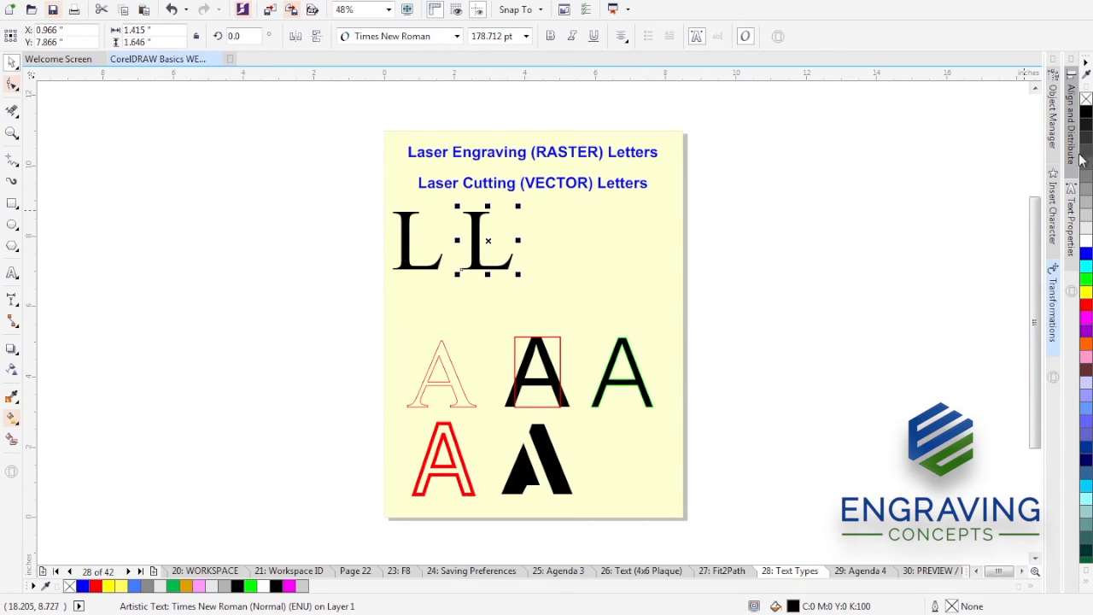
pyautogui.click(1086, 100)
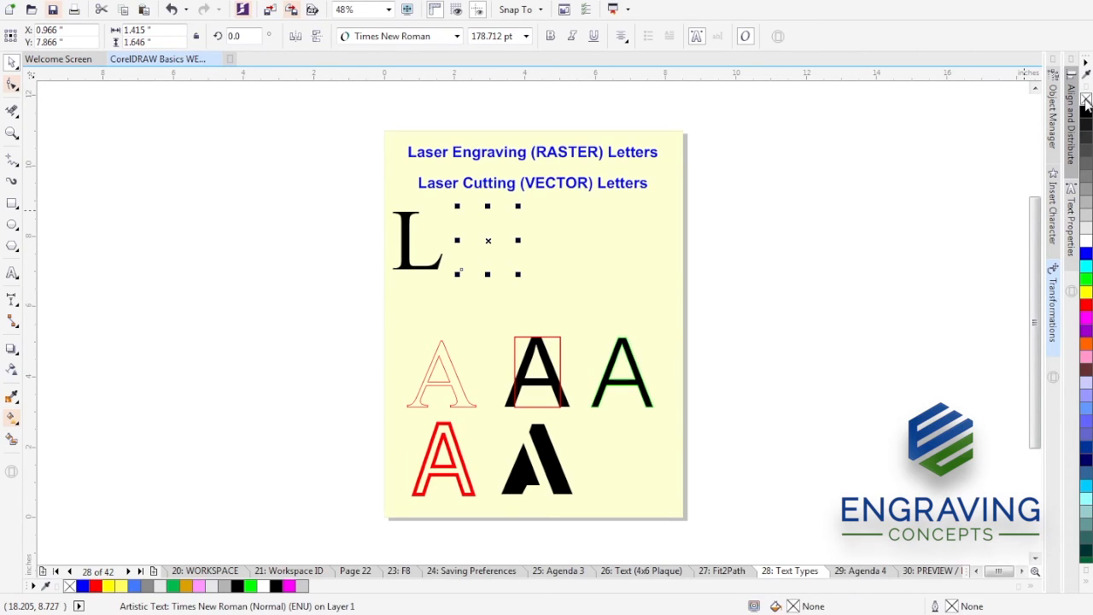
pyautogui.rightClick(1087, 307)
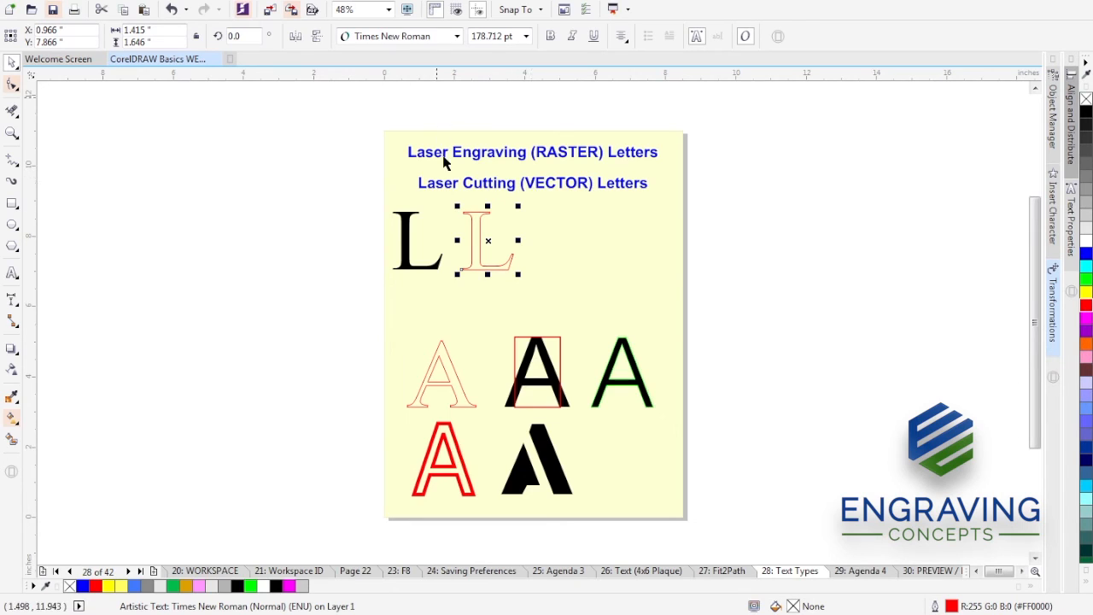
pyautogui.doubleClick(940, 608)
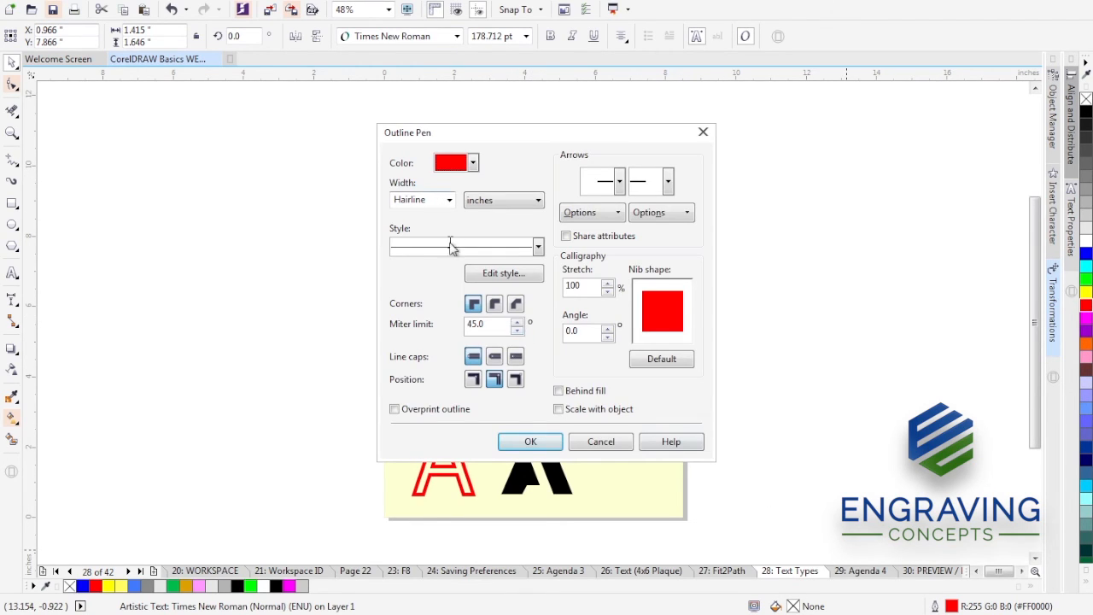
pyautogui.click(531, 441)
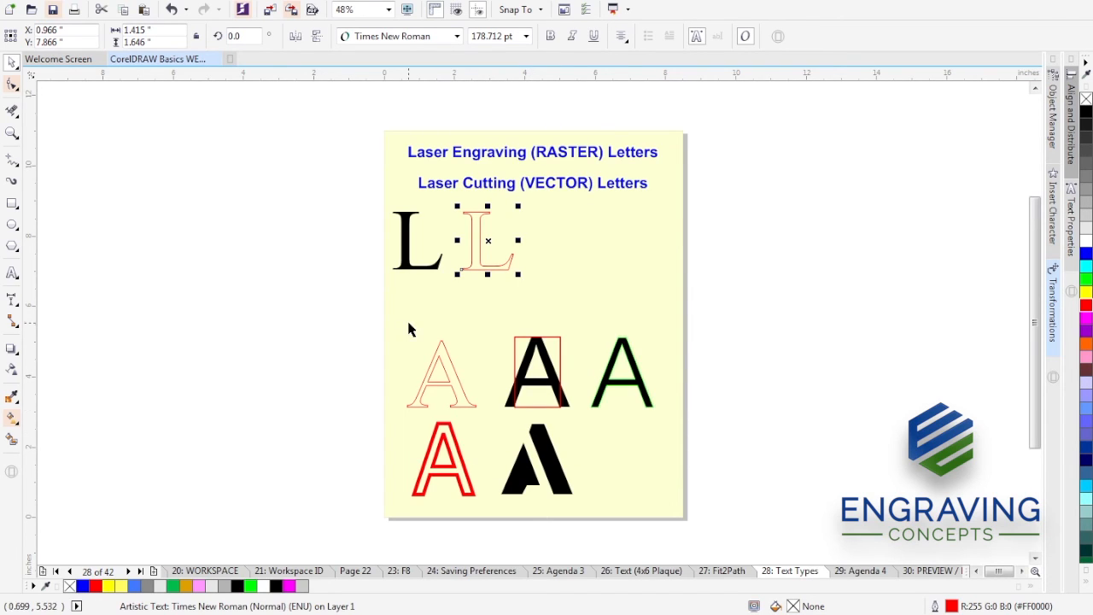
pyautogui.hotkey('ctrl', 'd')
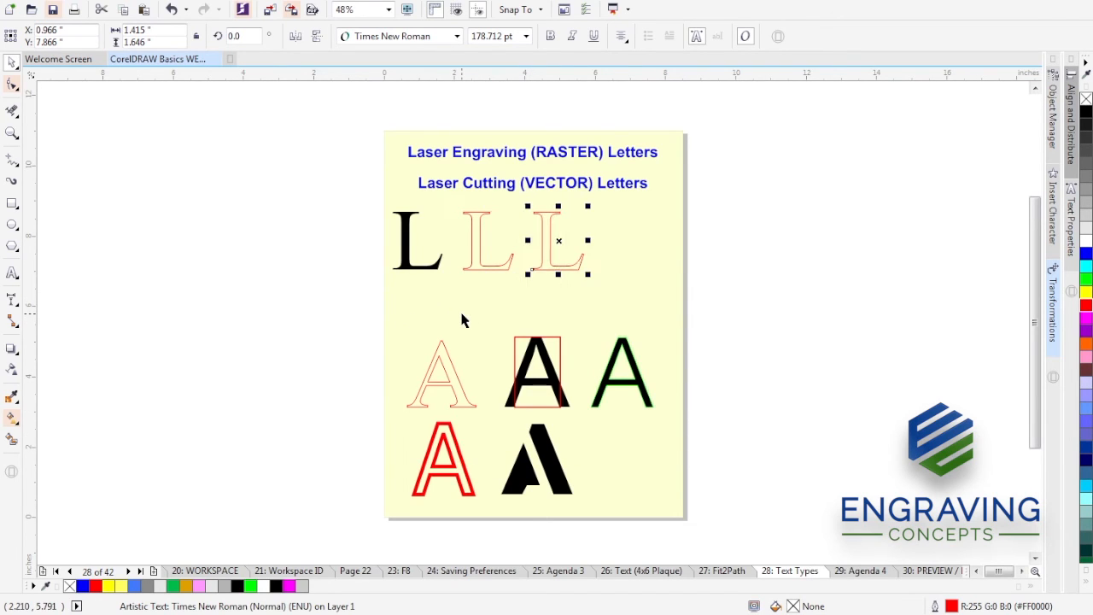
pyautogui.click(1086, 111)
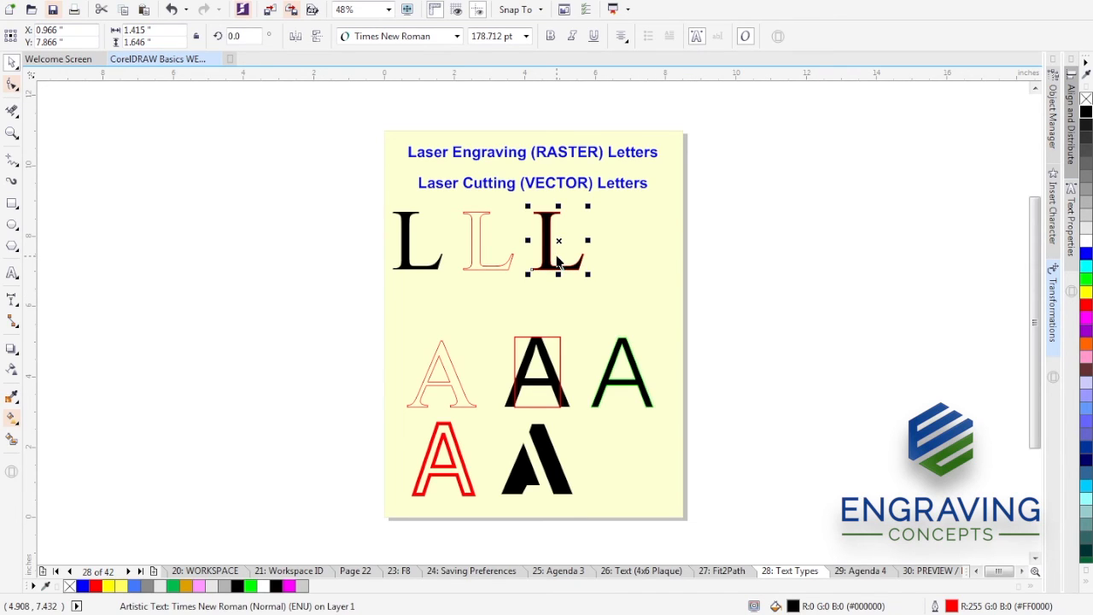
# Step: Duplicate the black L with the red outline, remove the copy's fill, set its outline width to 0.015625 in, and compare the outlines up close
pyautogui.hotkey('ctrl', 'd')
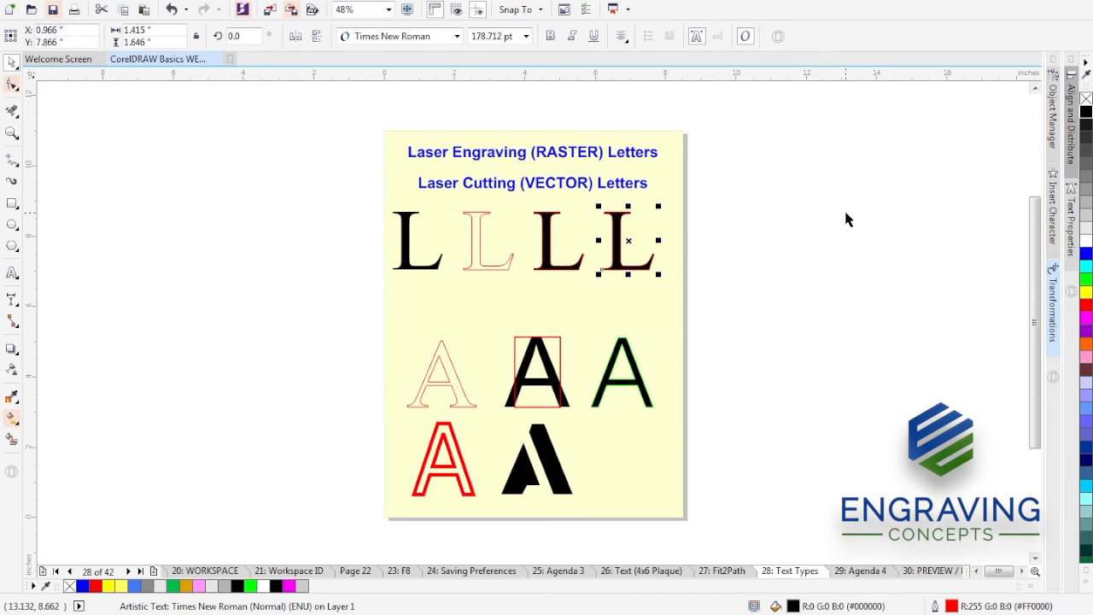
pyautogui.click(1086, 100)
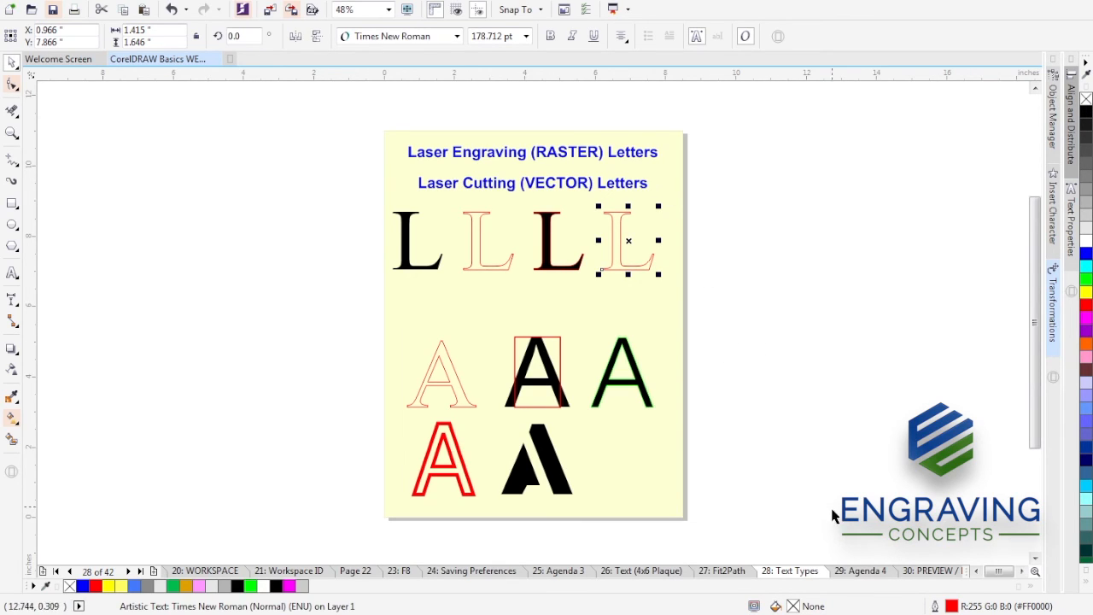
pyautogui.doubleClick(936, 606)
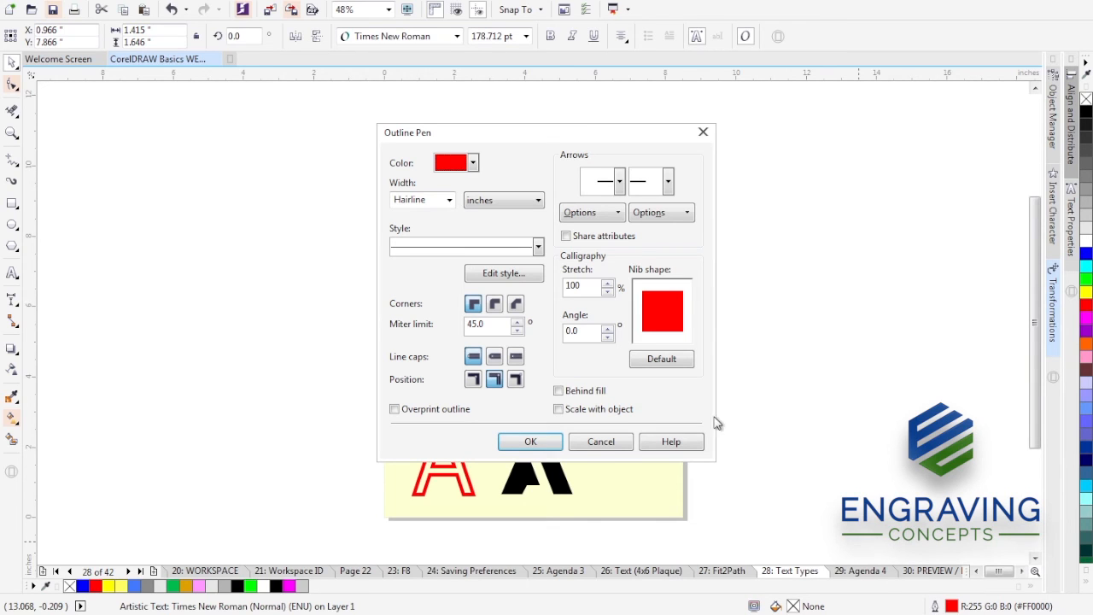
pyautogui.click(449, 200)
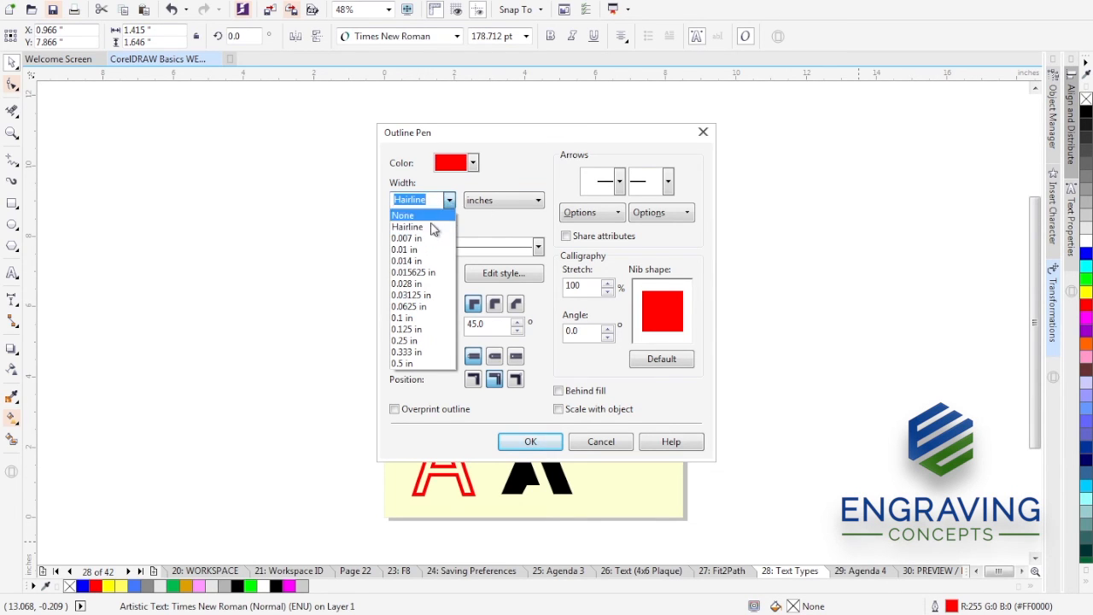
pyautogui.click(417, 274)
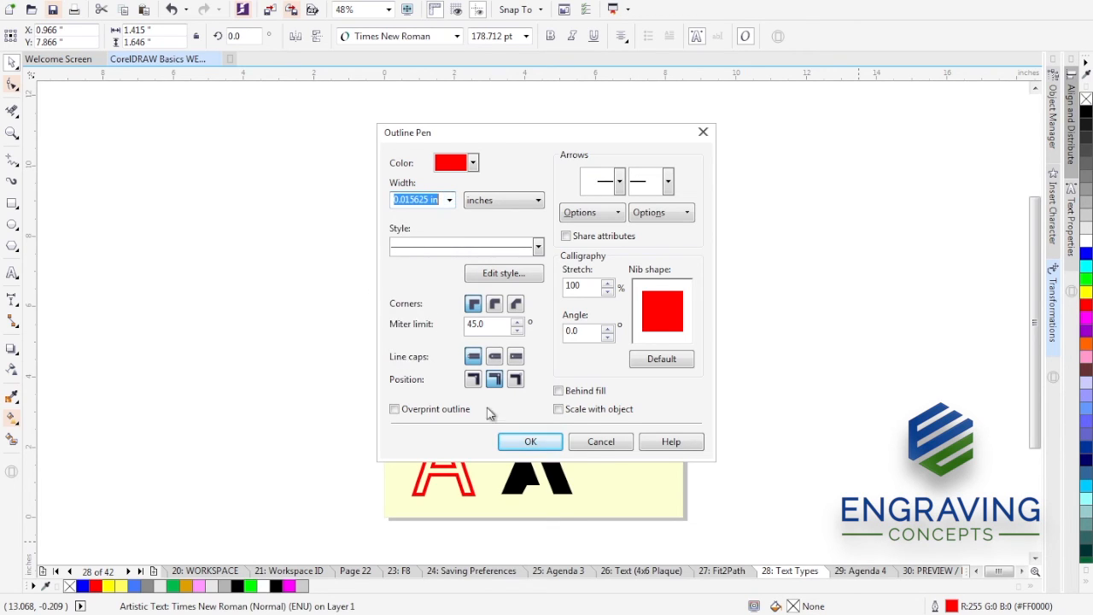
pyautogui.click(530, 441)
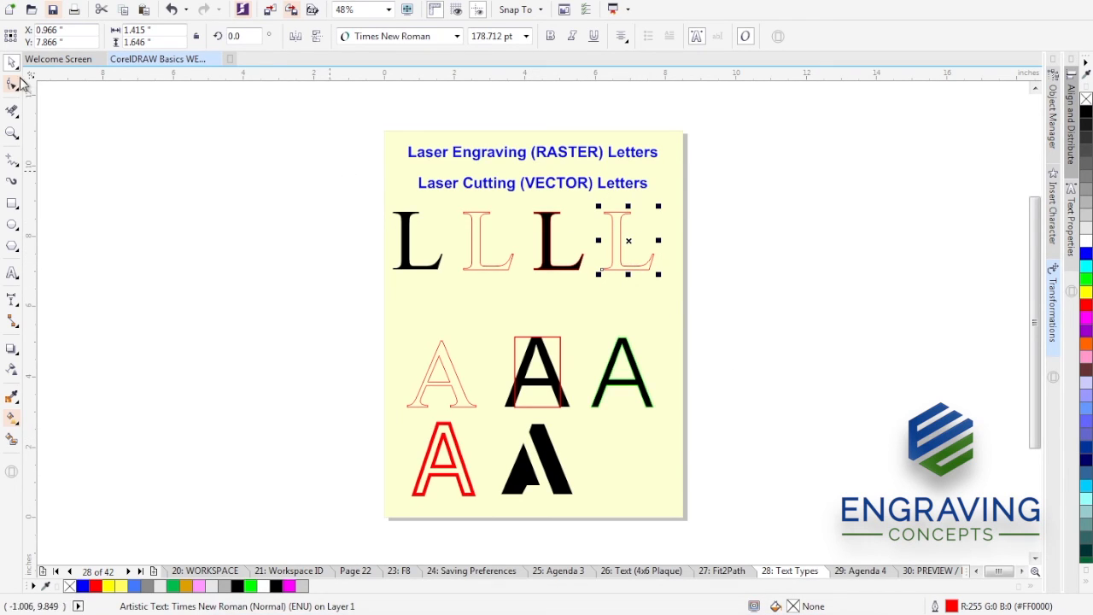
pyautogui.click(12, 132)
pyautogui.moveTo(471, 194); pyautogui.dragTo(683, 292)
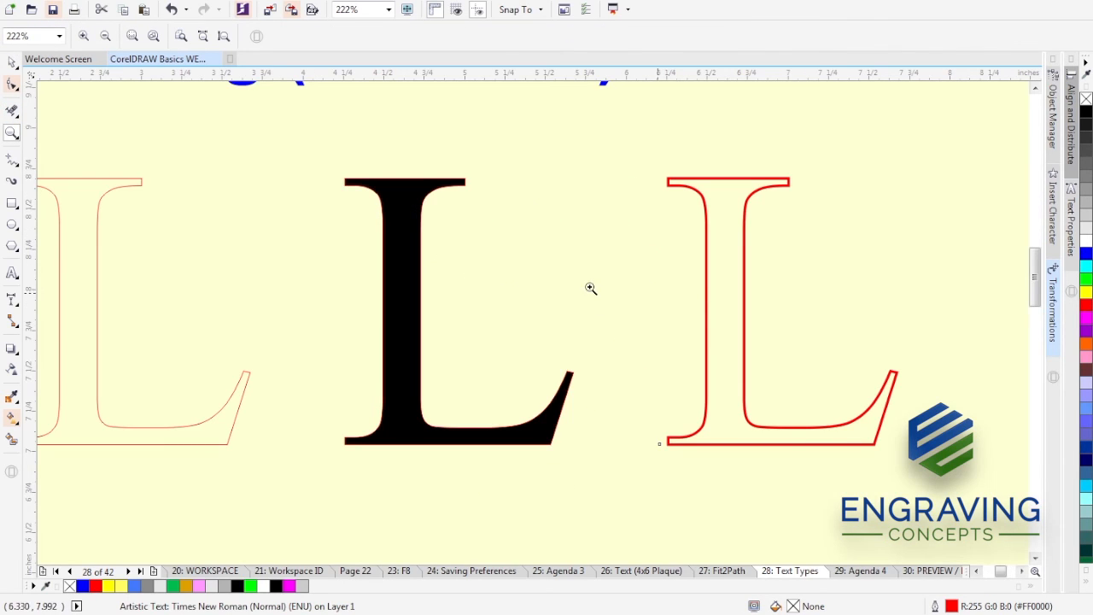
pyautogui.press('space')
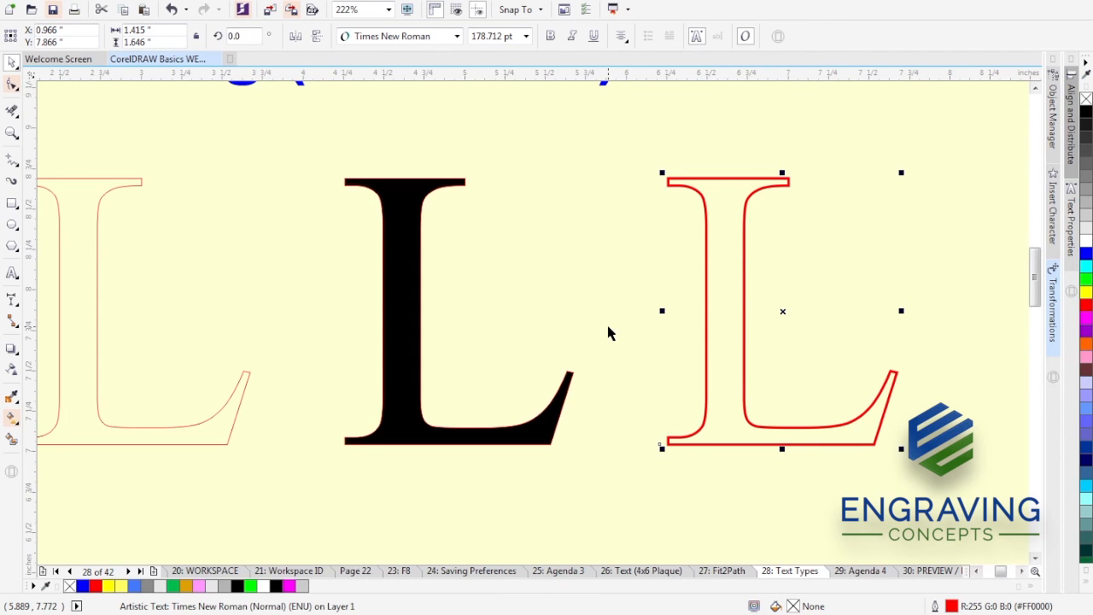
pyautogui.hotkey('shift', 'F4')
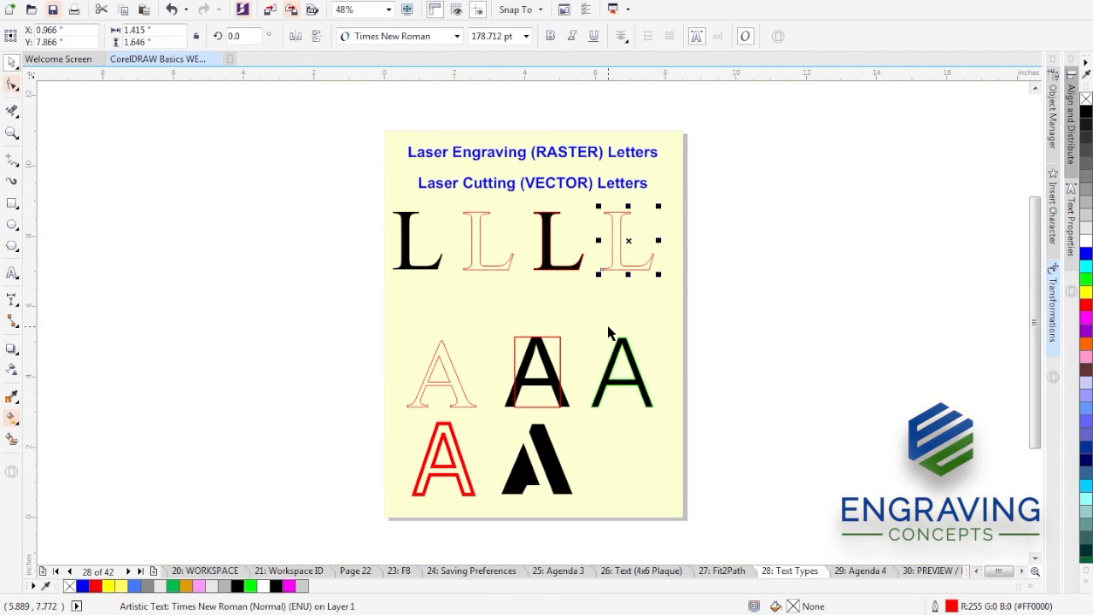
pyautogui.click(646, 304)
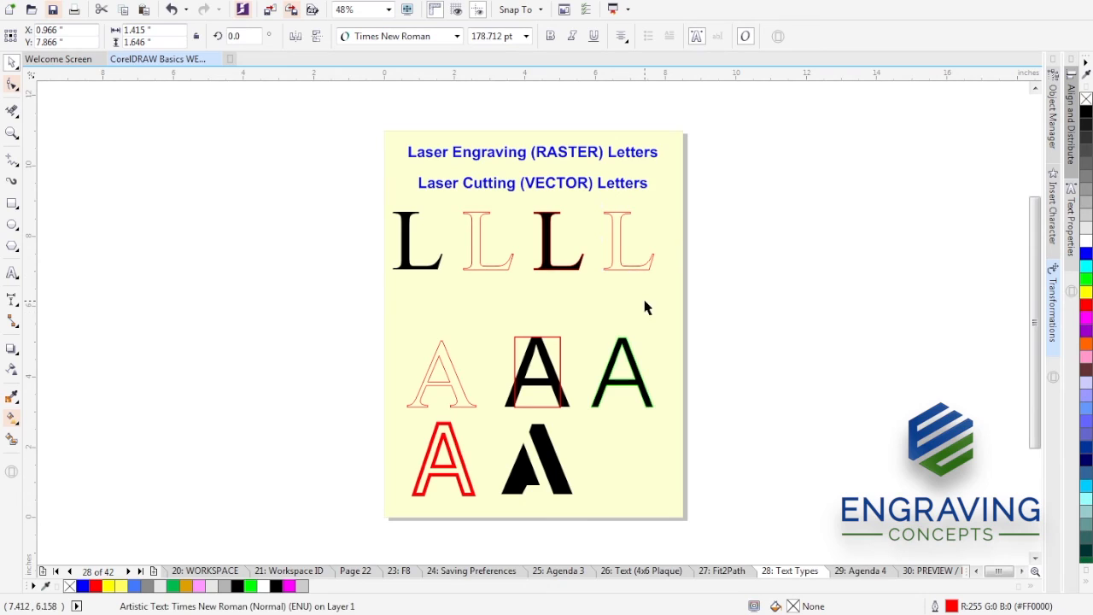
# Step: Duplicate the fourth L and move the copy off the page's right side, to about X 9.97 in
pyautogui.click(622, 242)
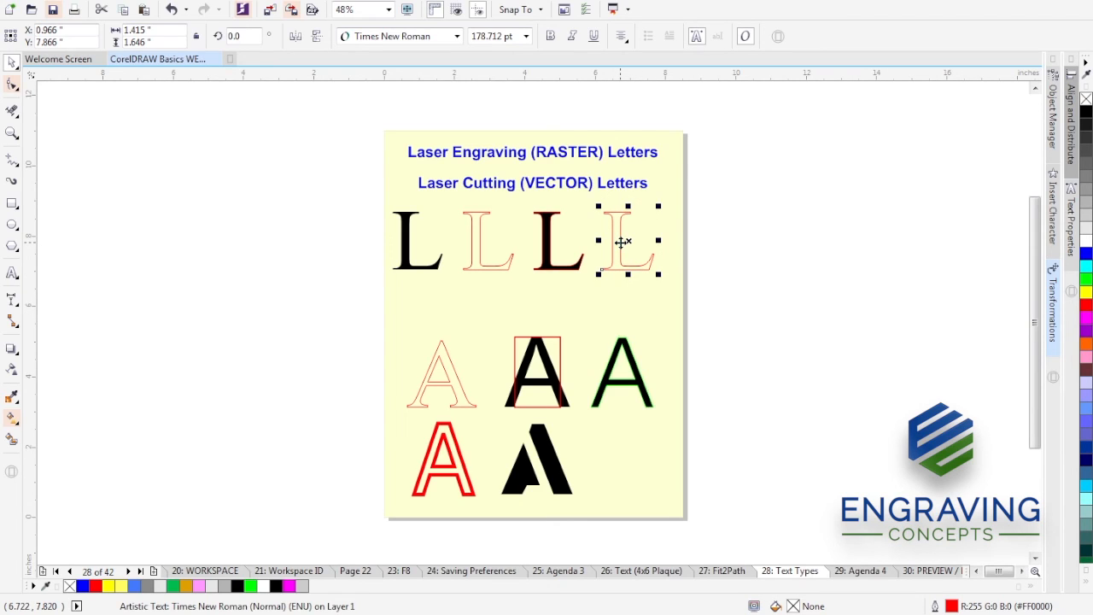
pyautogui.hotkey('ctrl', 'd')
pyautogui.press('Right')
pyautogui.press('Right')
pyautogui.press('Right')
pyautogui.press('Left')
pyautogui.press('Left')
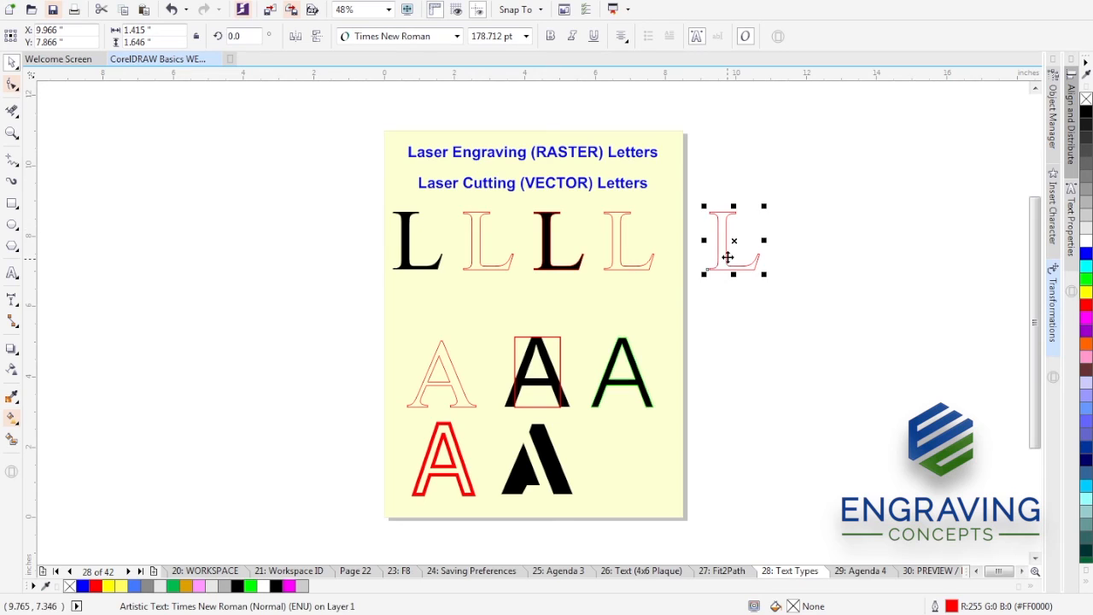
# Step: Give the off-page L a blue fill and white outline, strip both its outline and its fill, and deselect it
pyautogui.click(1087, 254)
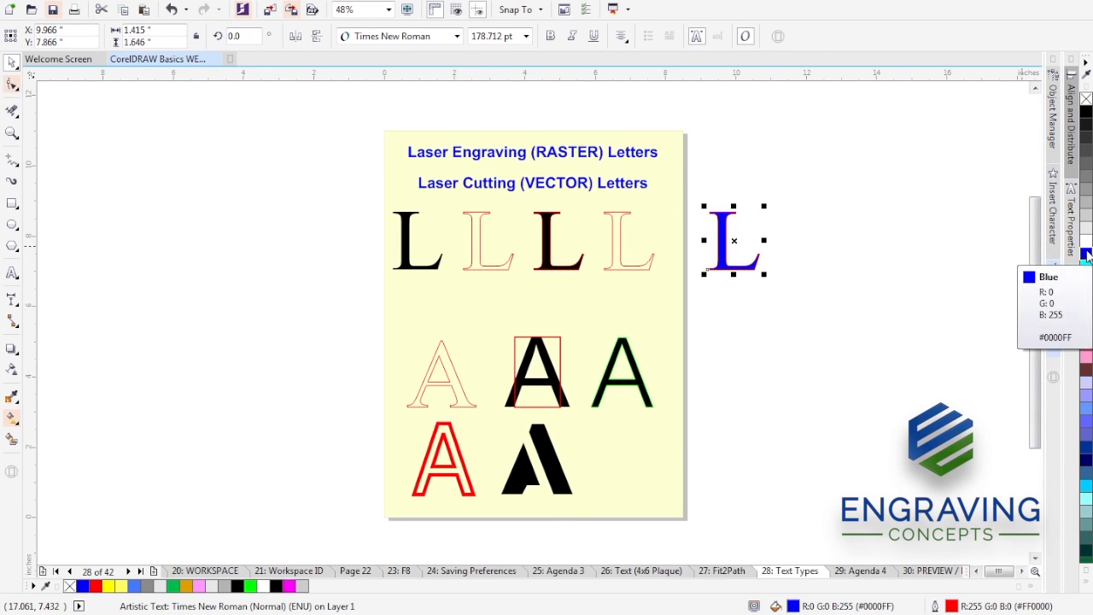
pyautogui.rightClick(1085, 244)
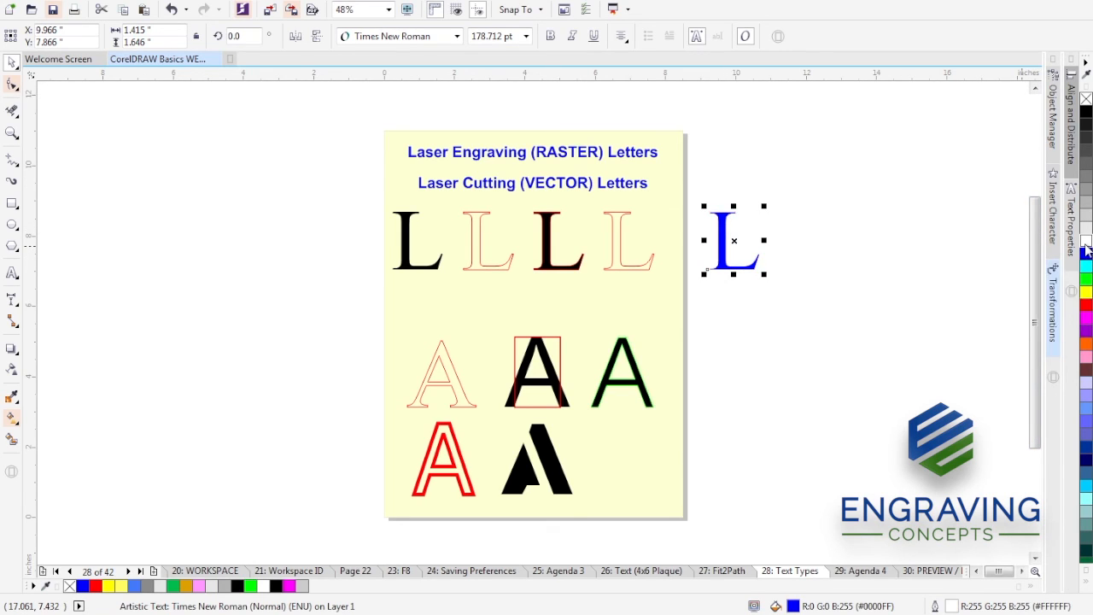
pyautogui.rightClick(1086, 99)
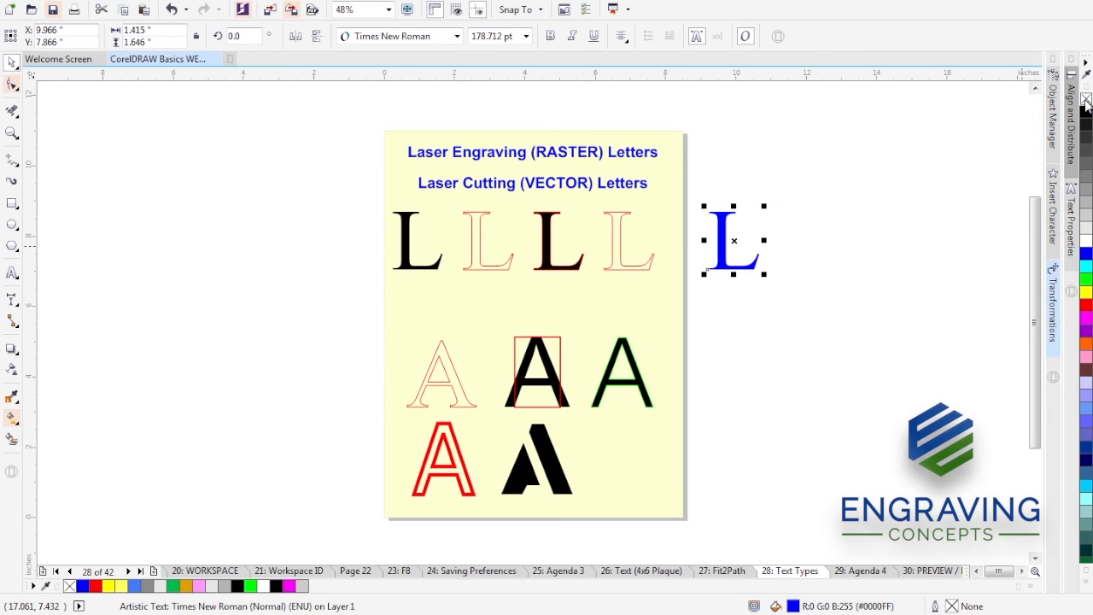
pyautogui.click(1087, 102)
pyautogui.click(867, 268)
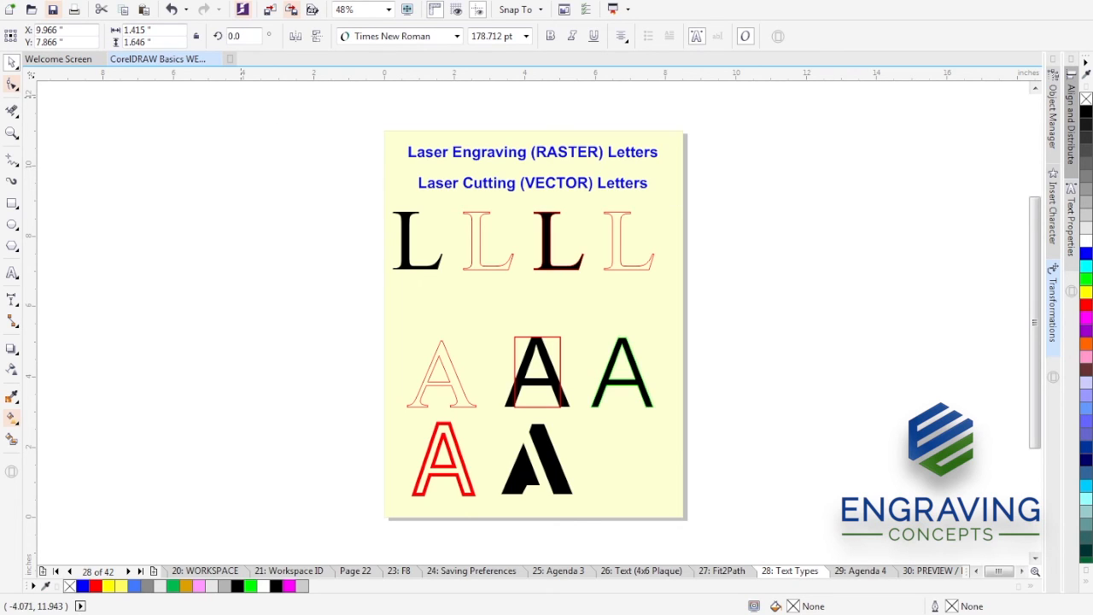
# Step: Display the page in Wireframe view to check the off-page L, return to Enhanced view, and select around that letter's area
pyautogui.click(72, 0)
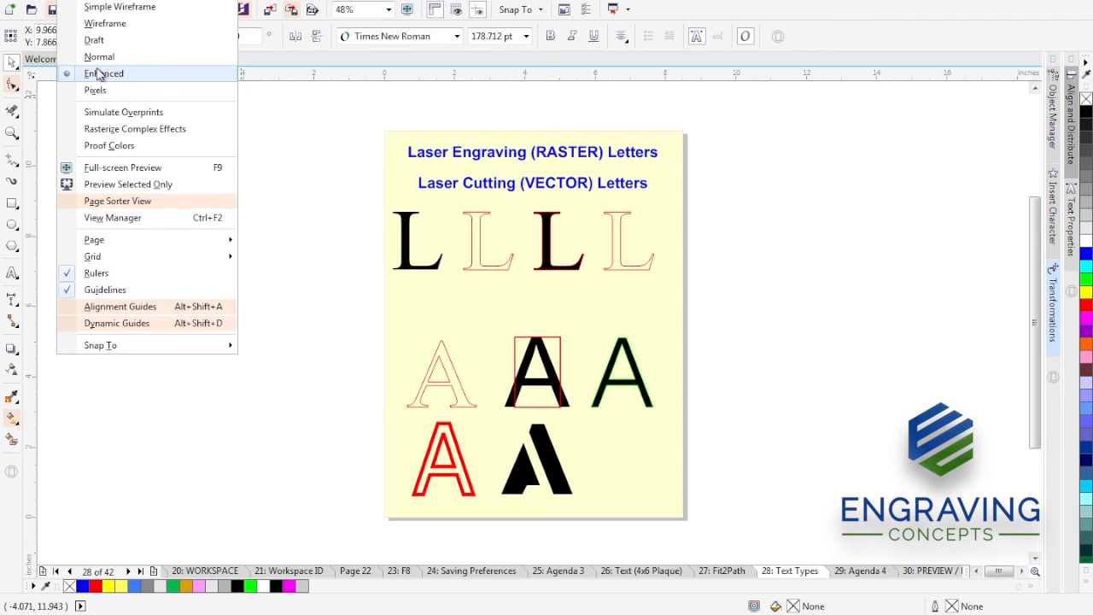
pyautogui.click(100, 24)
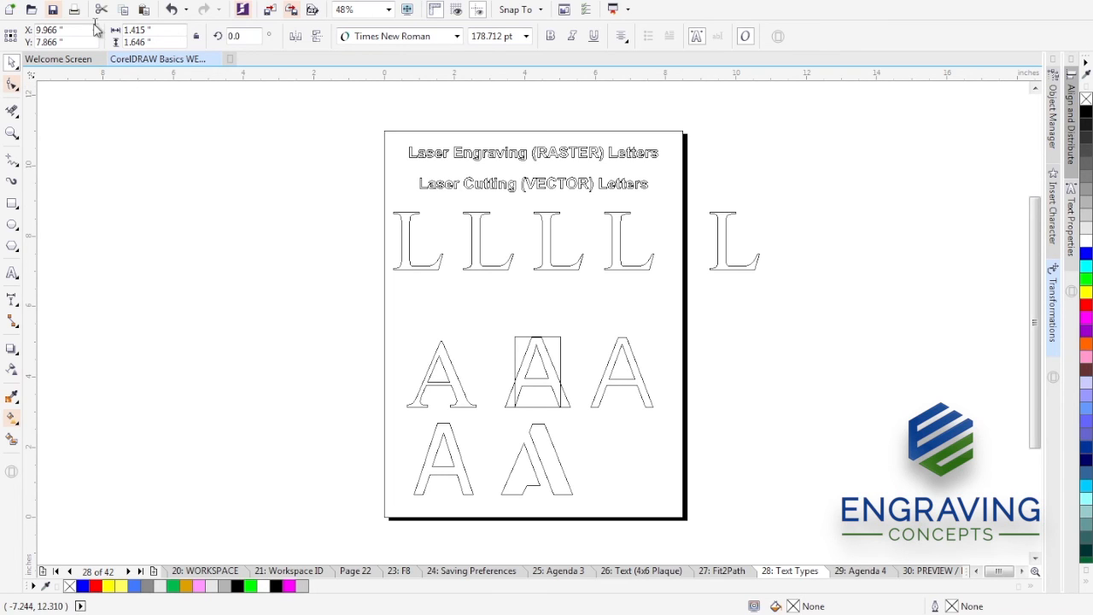
pyautogui.click(77, 1)
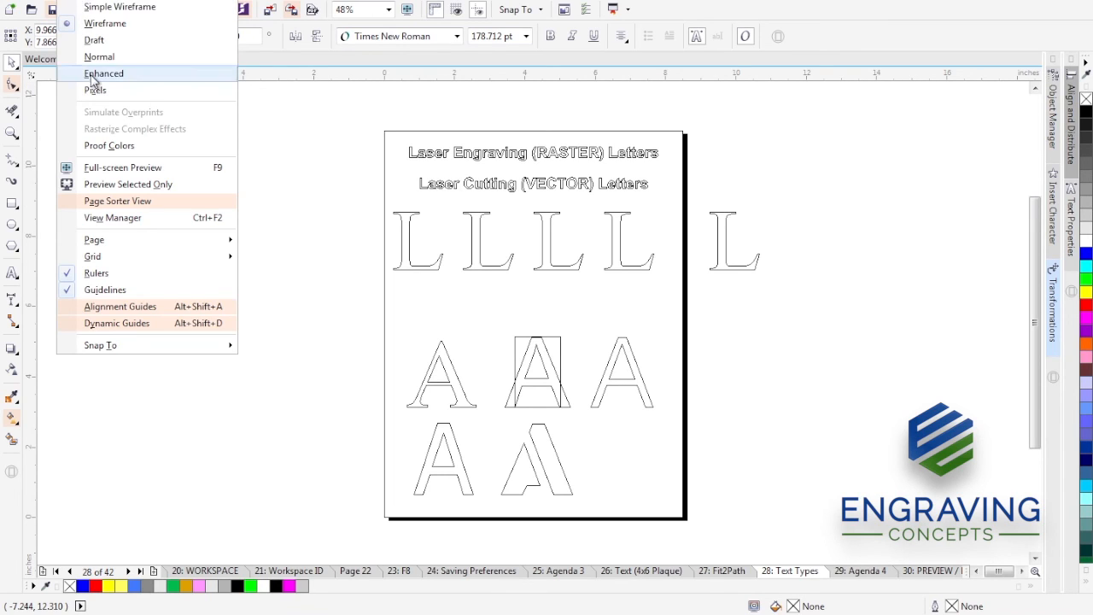
pyautogui.click(94, 75)
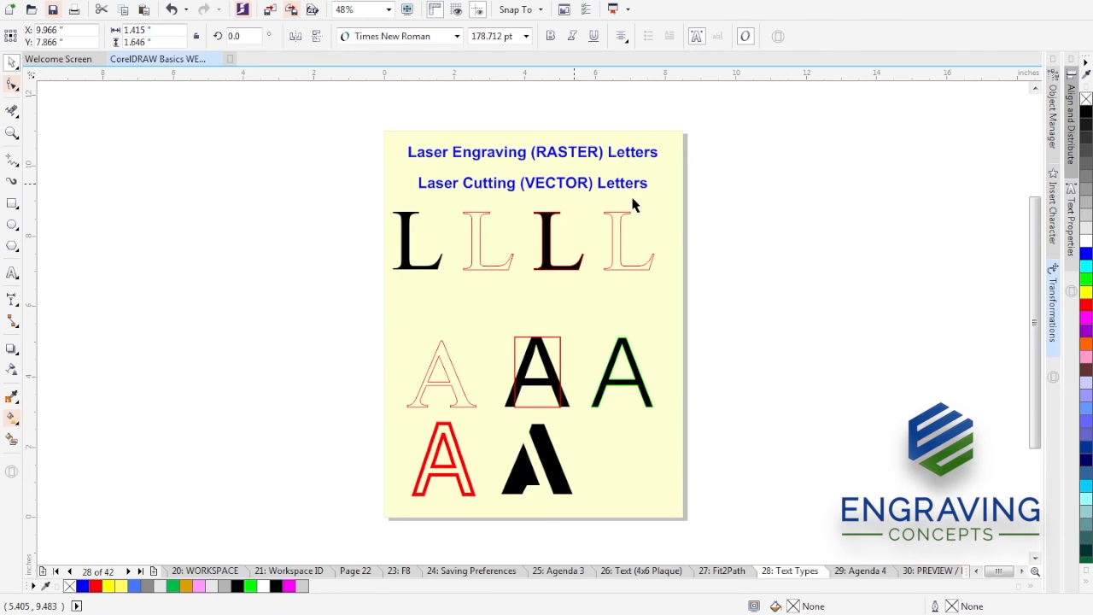
pyautogui.moveTo(788, 193); pyautogui.dragTo(669, 319)
# Step: Select the first black L and the red-outlined L beside it in turn to compare their fill and outline
pyautogui.click(402, 249)
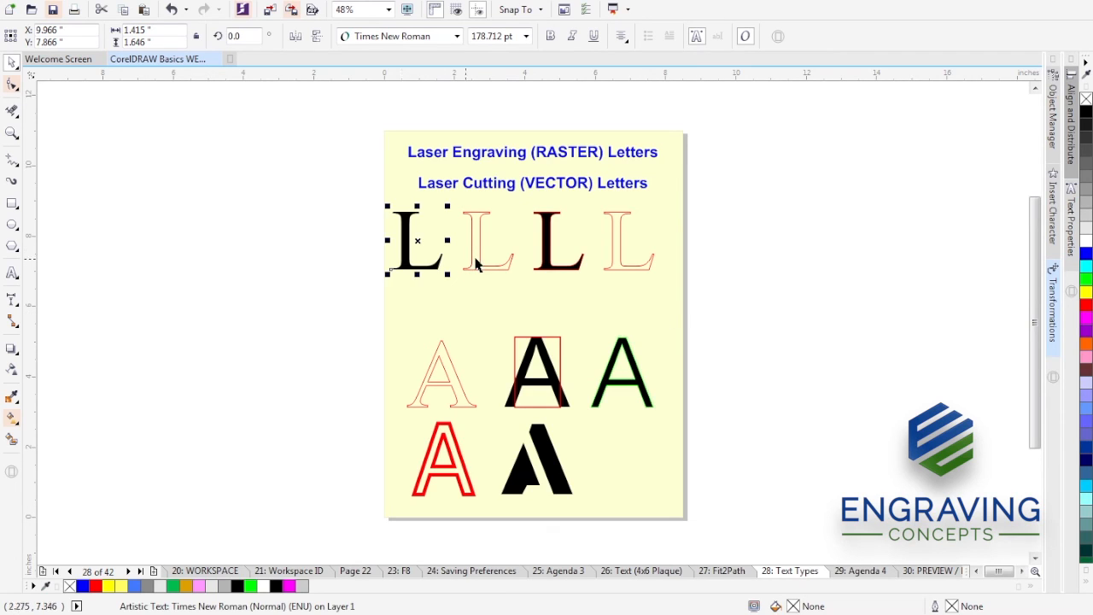
pyautogui.click(478, 248)
pyautogui.click(407, 242)
pyautogui.click(475, 238)
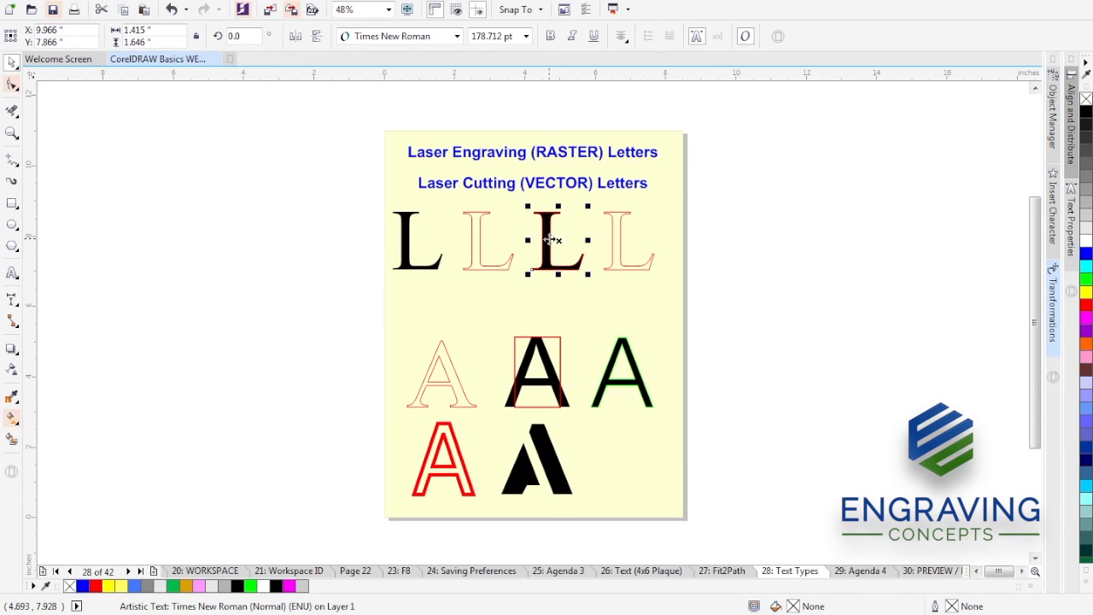
# Step: Set the outline width of the fourth L, the unfilled red one, to 0.03125 in
pyautogui.click(622, 240)
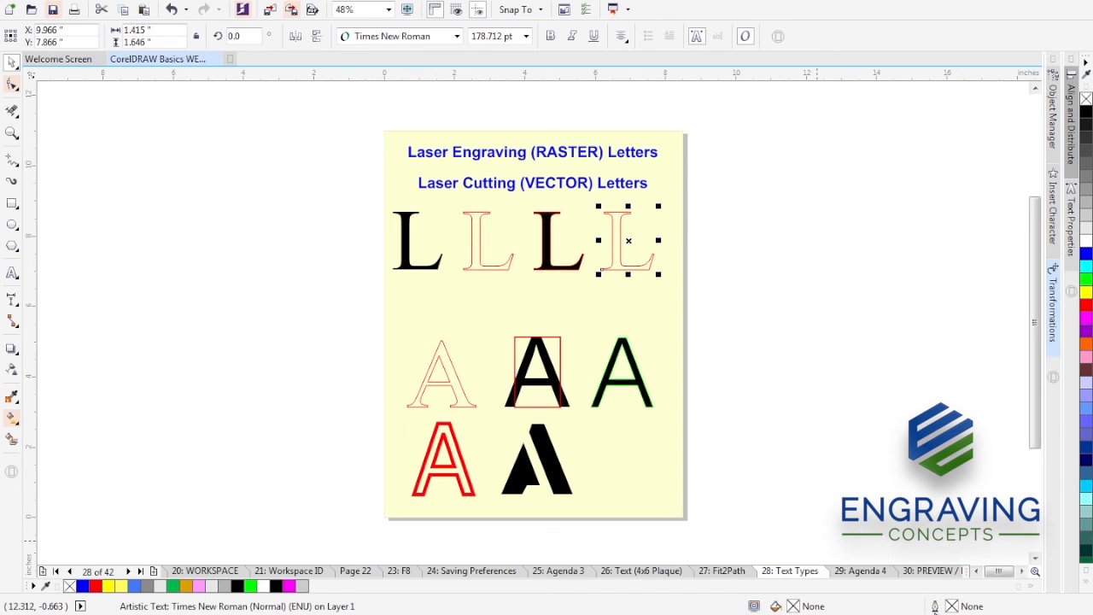
pyautogui.doubleClick(935, 606)
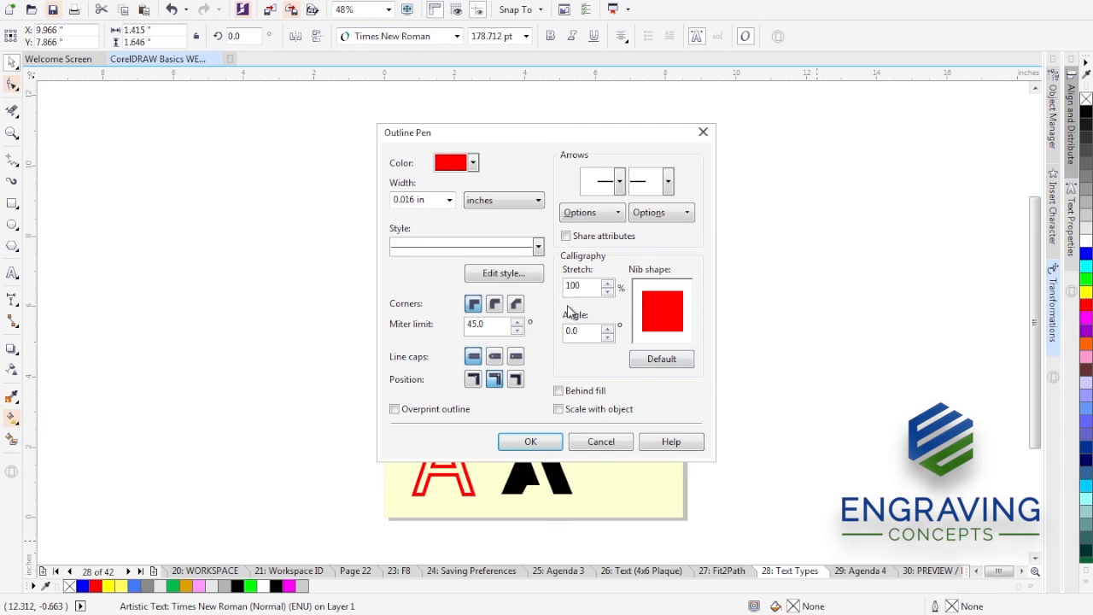
pyautogui.click(449, 200)
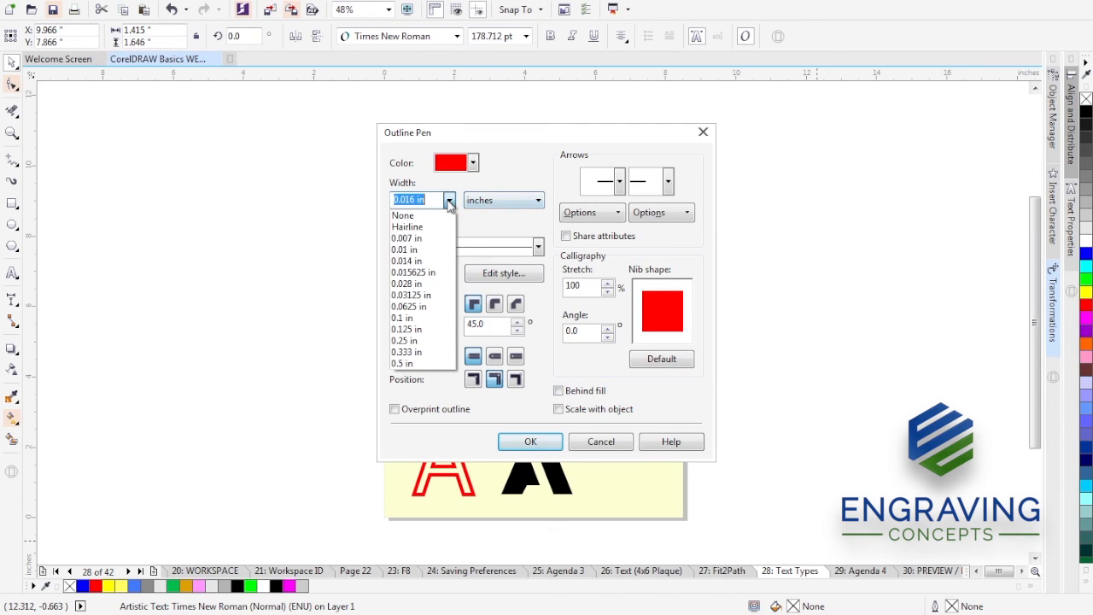
pyautogui.click(422, 295)
pyautogui.click(518, 442)
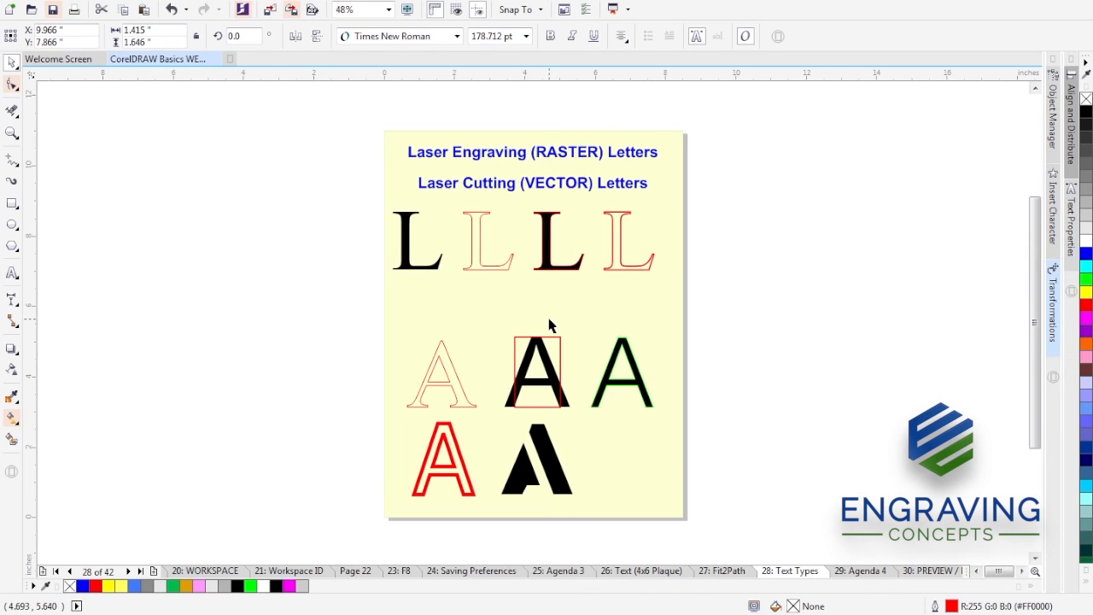
# Step: Resize the red rectangle around the middle A to 1.415 in wide and 2 in high, and deselect it
pyautogui.click(536, 337)
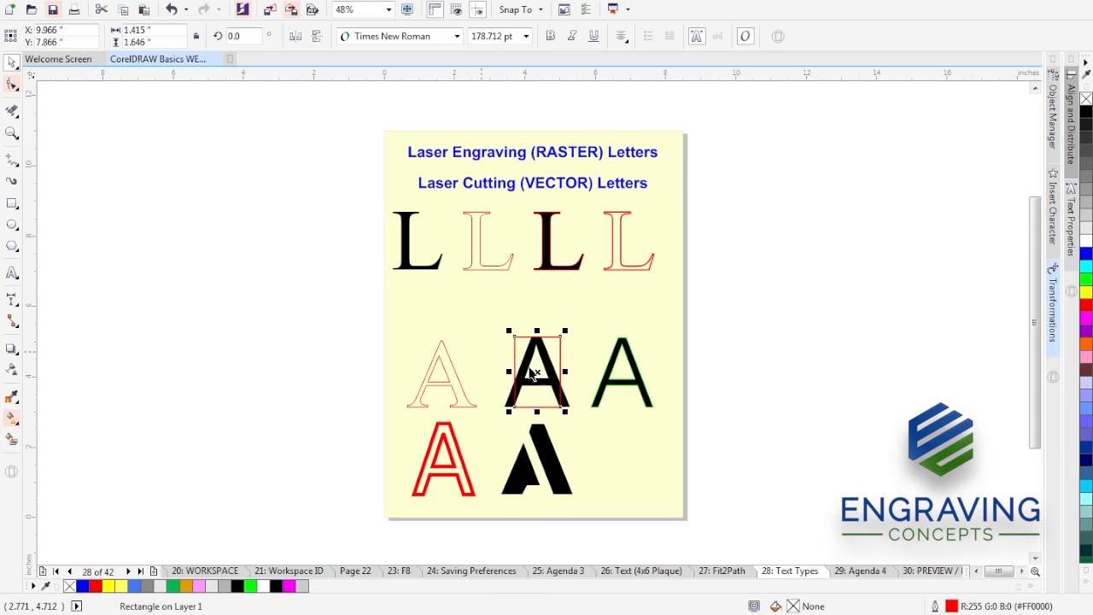
pyautogui.moveTo(157, 43); pyautogui.dragTo(102, 43)
pyautogui.write('2')
pyautogui.press('Return')
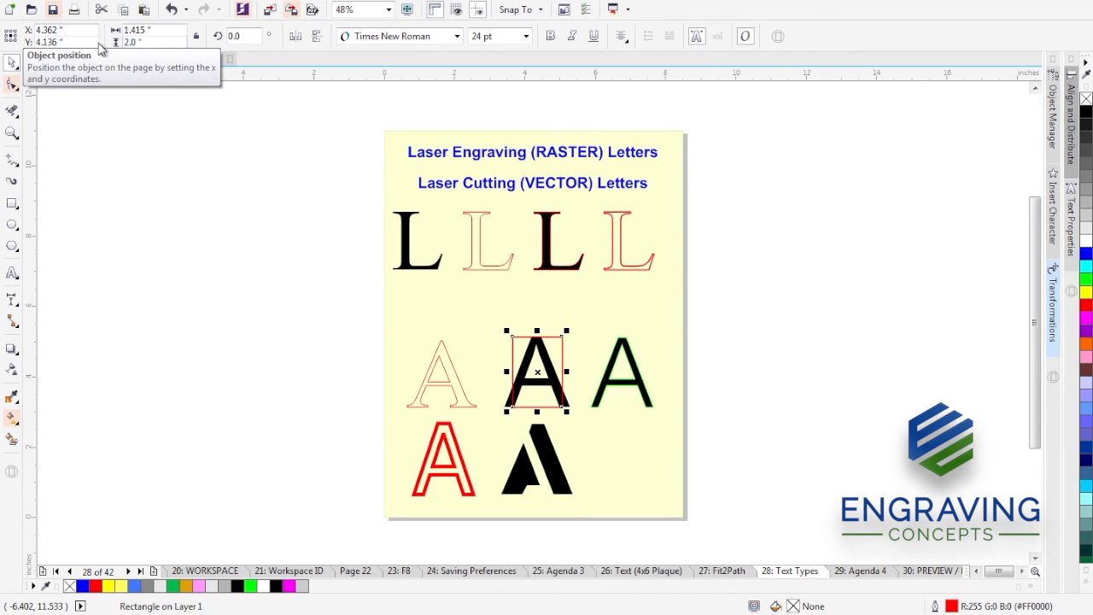
pyautogui.click(261, 267)
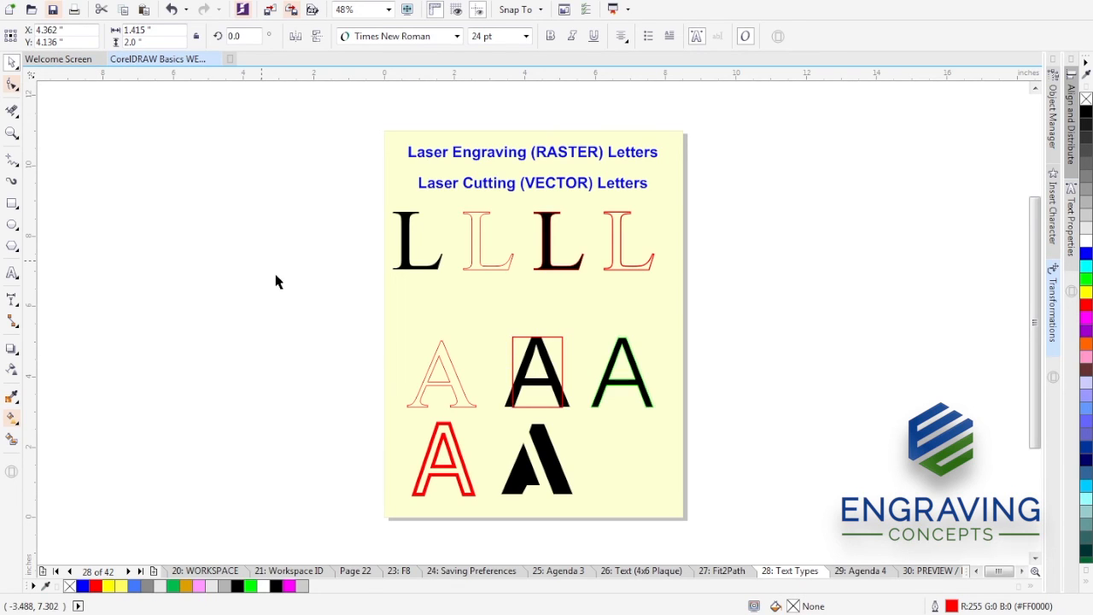
# Step: Set the black A in the red rectangle to 200 pt, and move it off the page and back to the rectangle's center
pyautogui.click(508, 407)
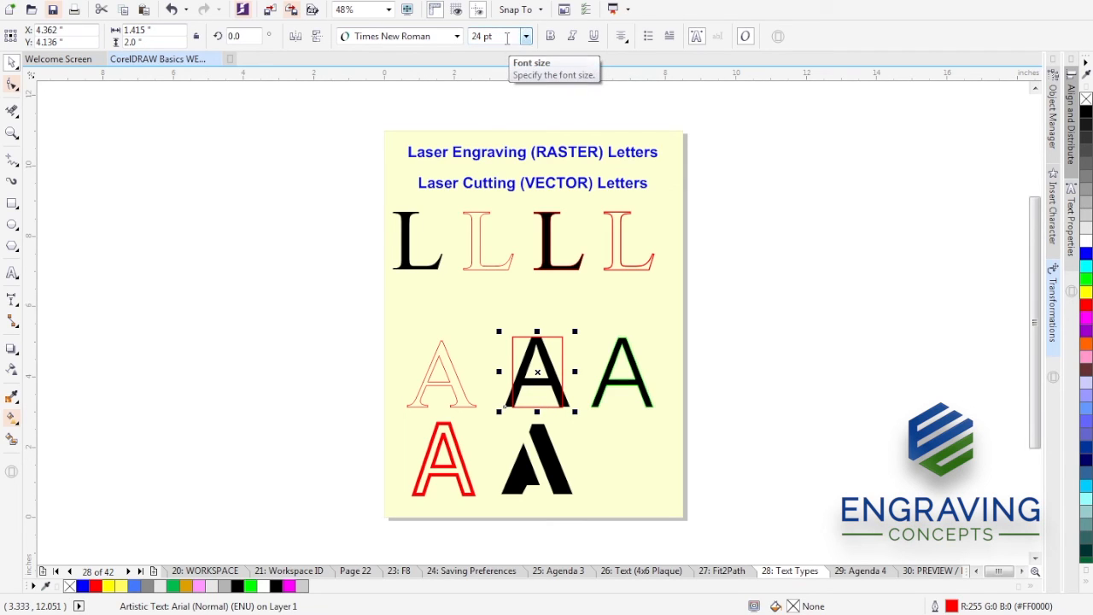
pyautogui.click(522, 37)
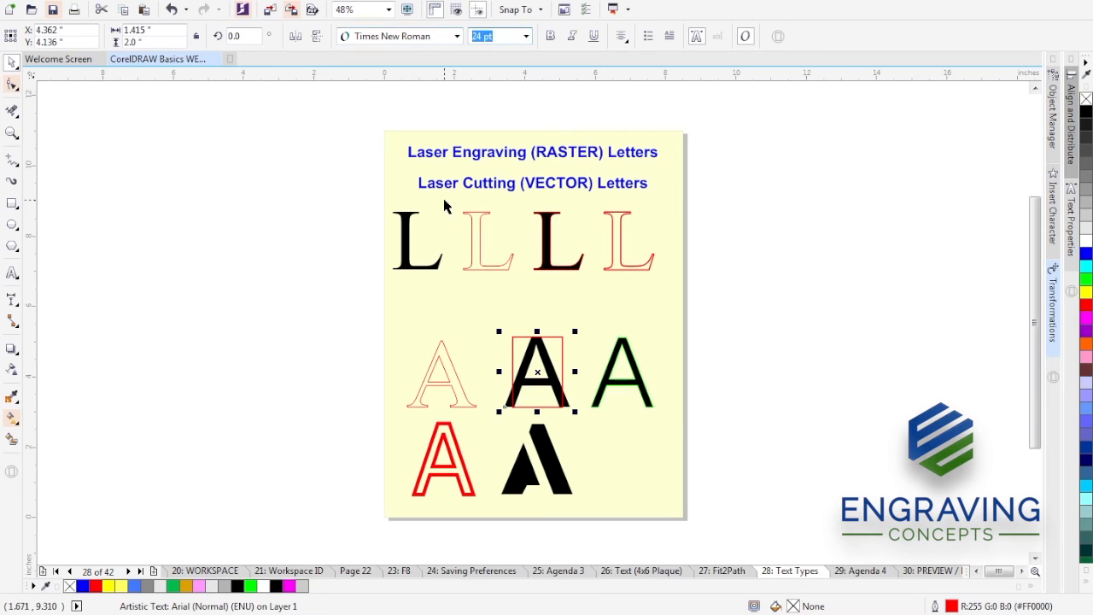
pyautogui.write('200')
pyautogui.press('Return')
pyautogui.click(294, 313)
pyautogui.moveTo(348, 369); pyautogui.dragTo(326, 373)
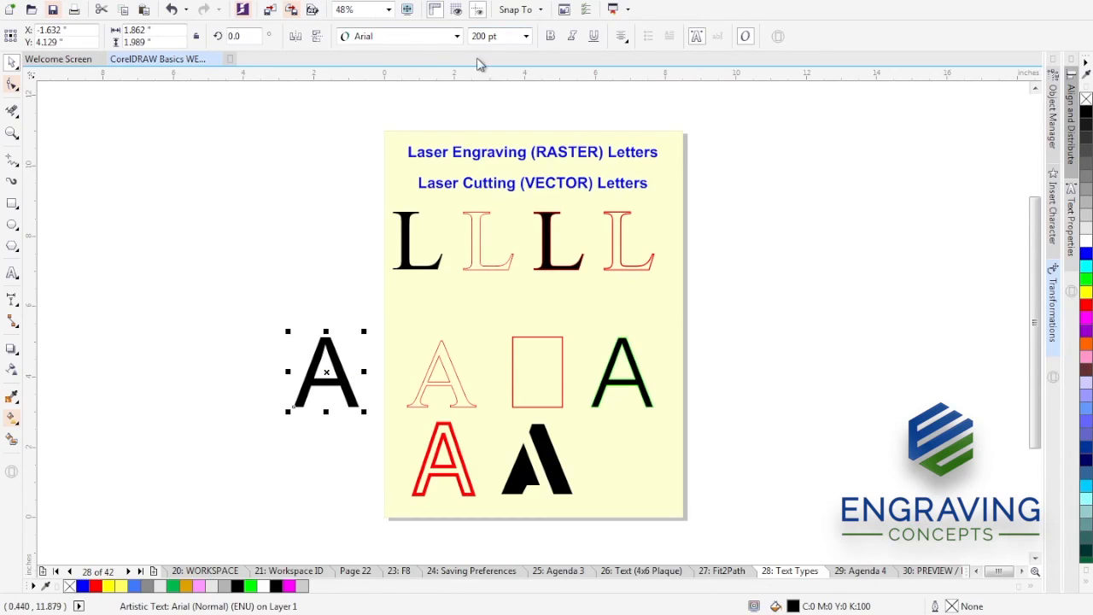
pyautogui.moveTo(327, 376); pyautogui.dragTo(538, 372)
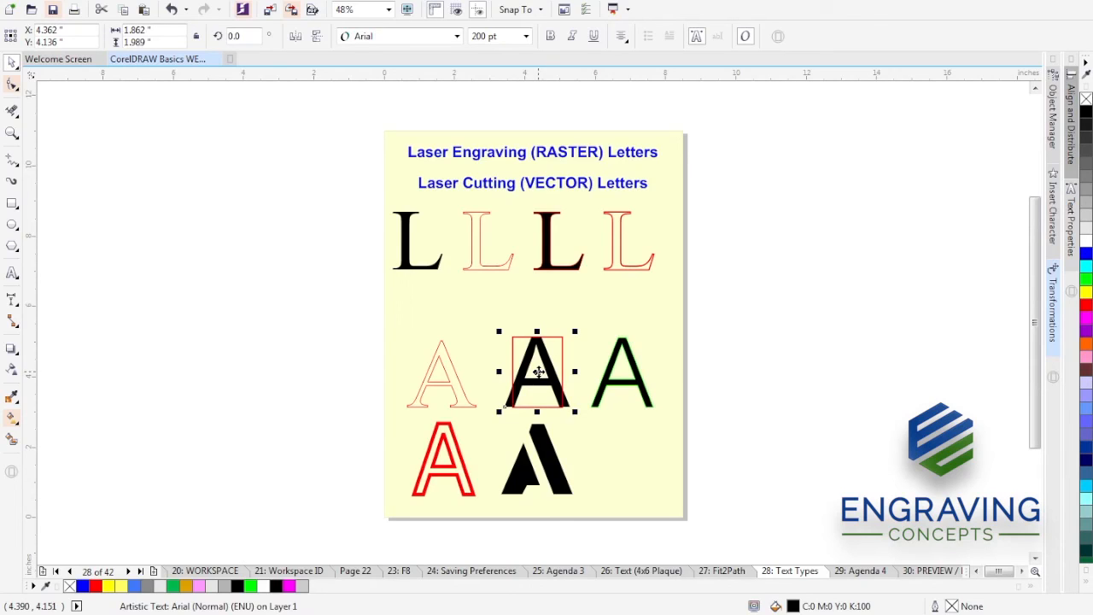
# Step: Resize the red rectangle around the black A to 1.862 in wide and 2 in high, and clear the selection
pyautogui.click(511, 336)
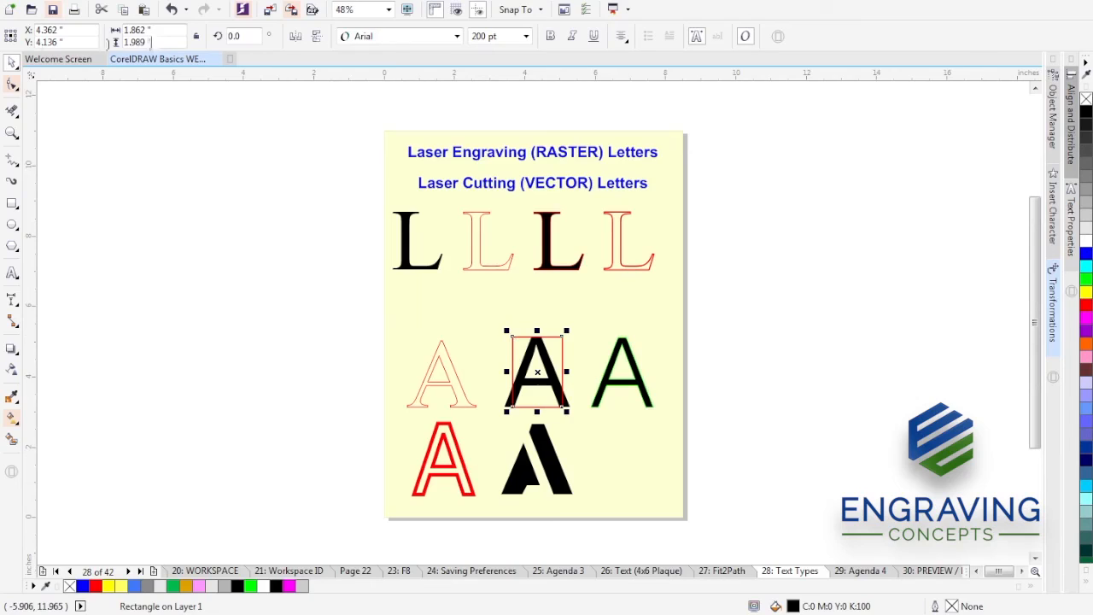
pyautogui.moveTo(153, 42); pyautogui.dragTo(1, 47)
pyautogui.write('2')
pyautogui.press('Return')
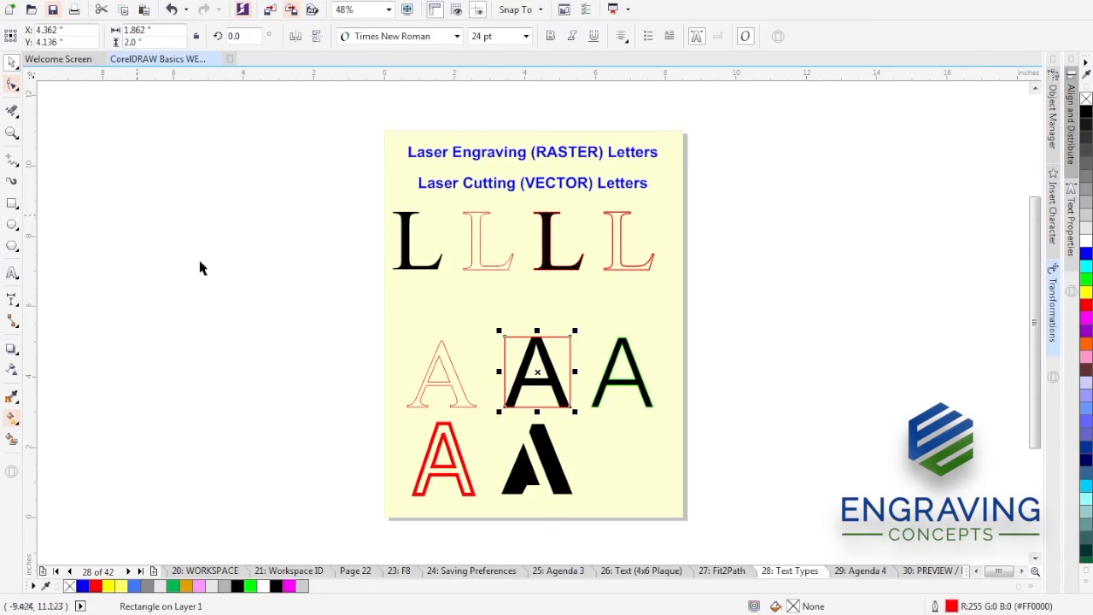
pyautogui.click(231, 291)
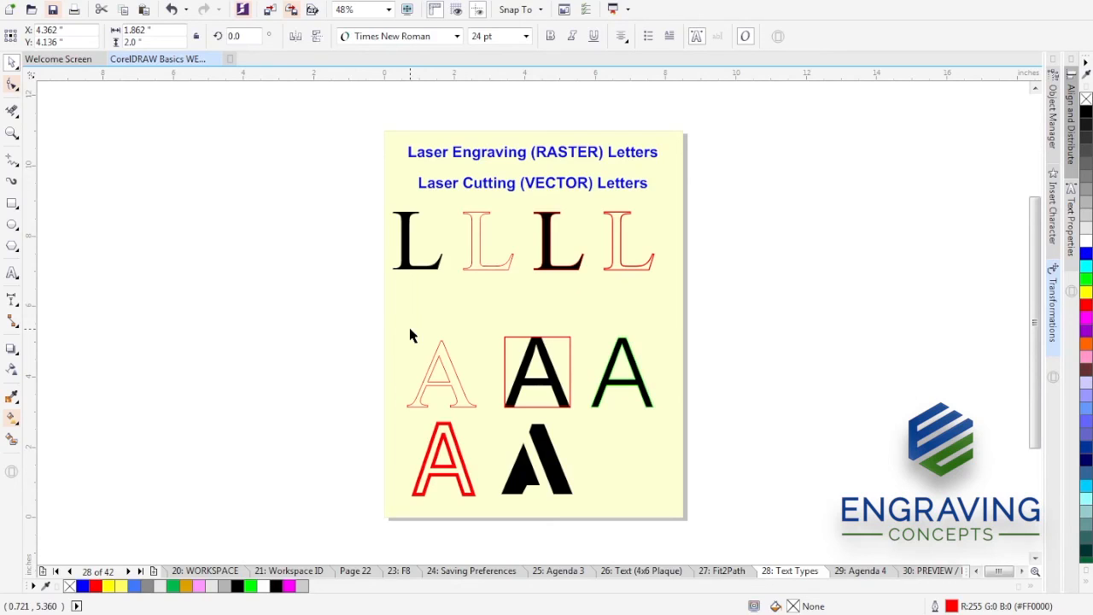
# Step: Select the red rectangle, then the row of three A letters, to examine them, and clear the selection
pyautogui.click(507, 337)
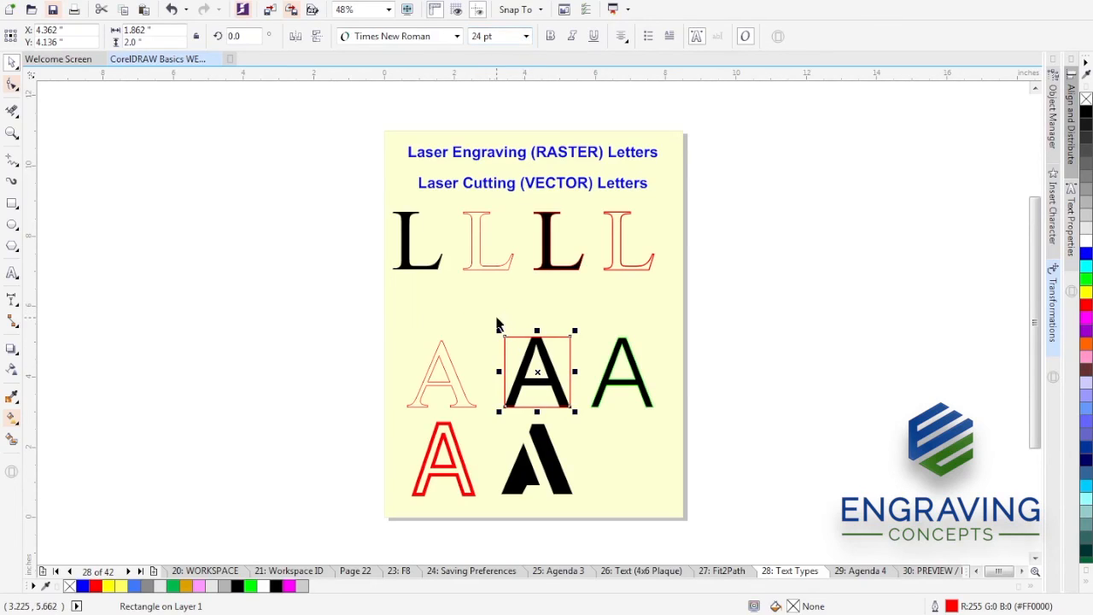
pyautogui.click(498, 317)
pyautogui.moveTo(366, 316); pyautogui.dragTo(692, 430)
pyautogui.click(323, 384)
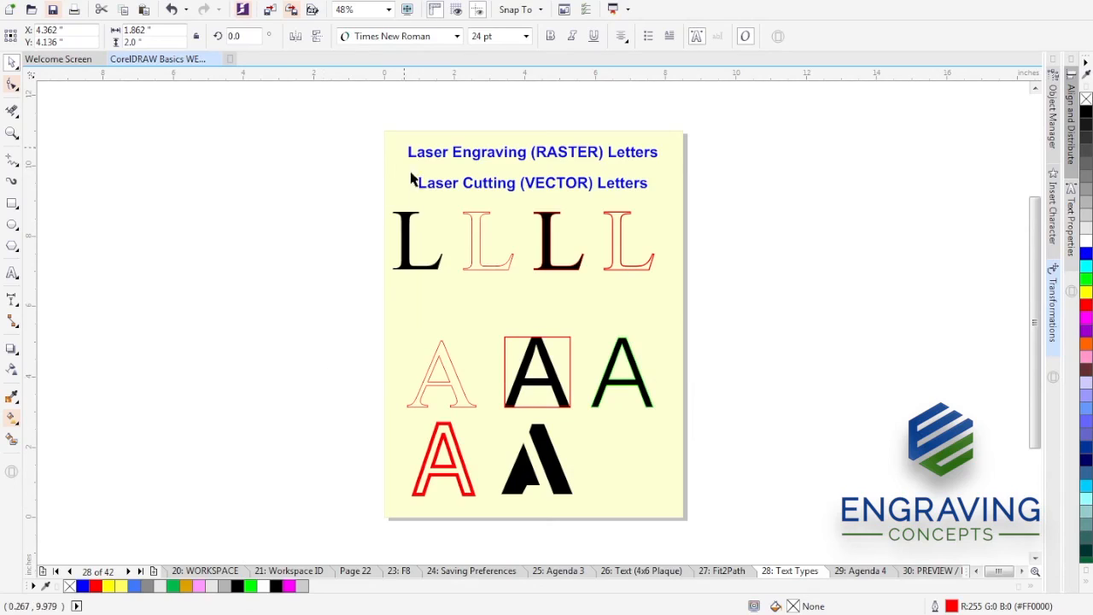
# Step: Select the four L letters one after another to review their fill and outline combinations
pyautogui.click(410, 239)
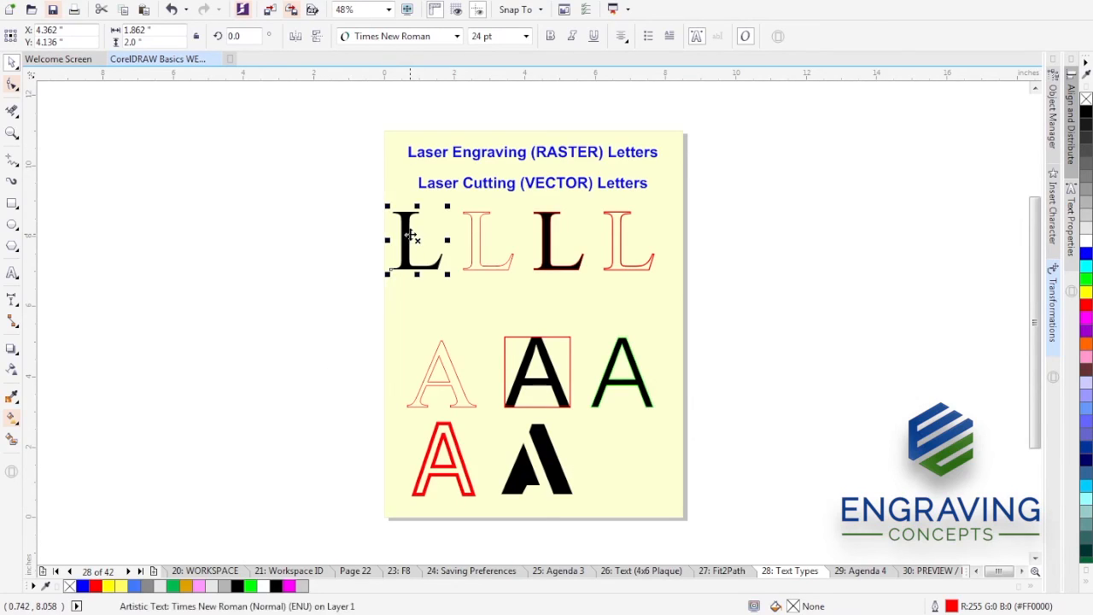
pyautogui.click(476, 243)
pyautogui.click(475, 236)
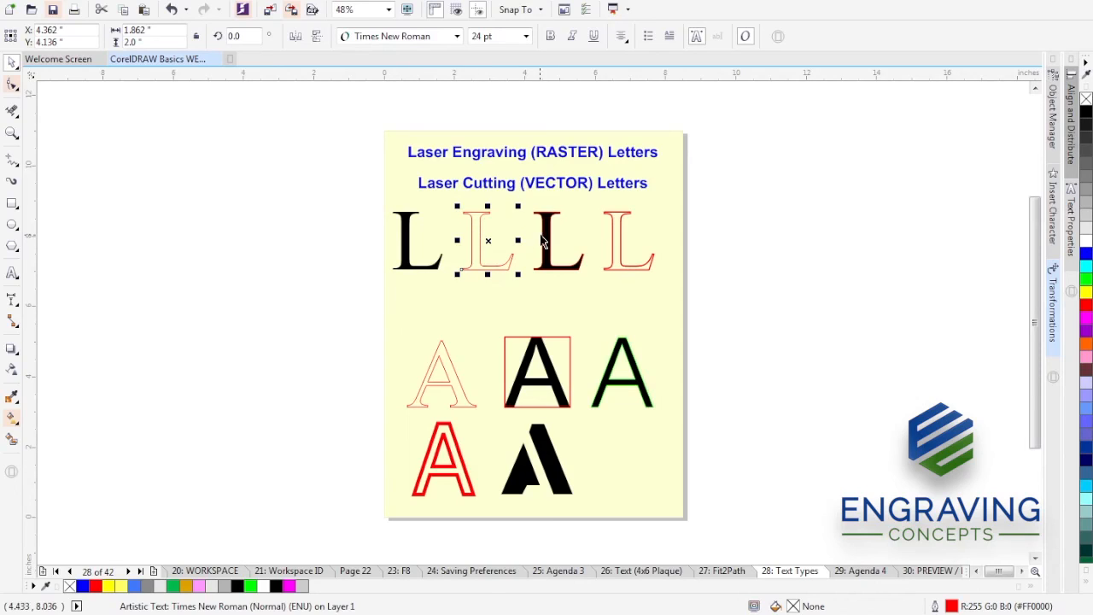
pyautogui.click(549, 241)
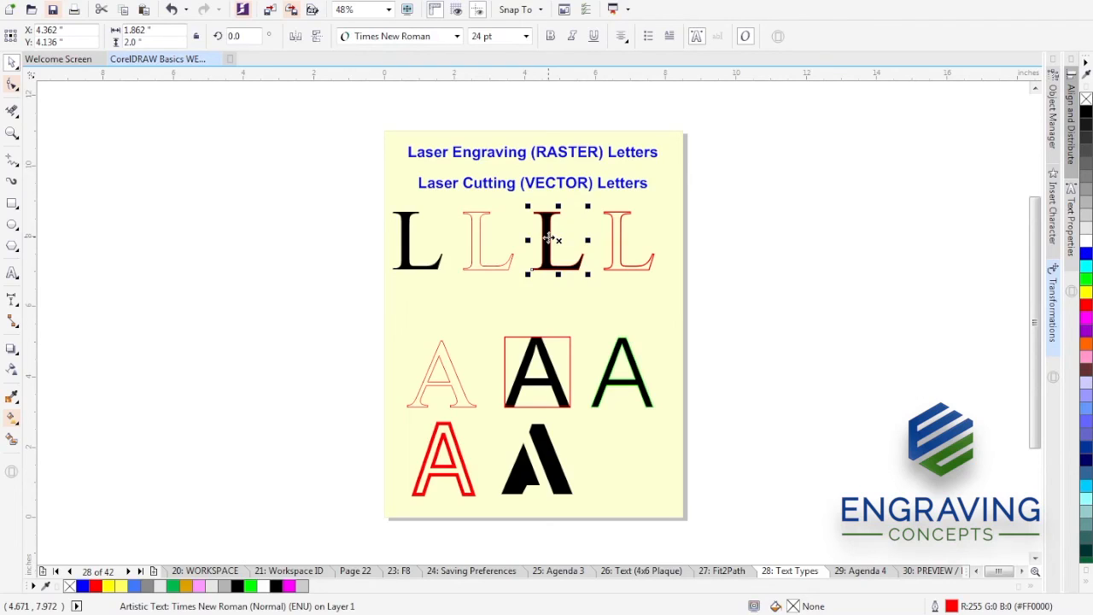
pyautogui.click(617, 242)
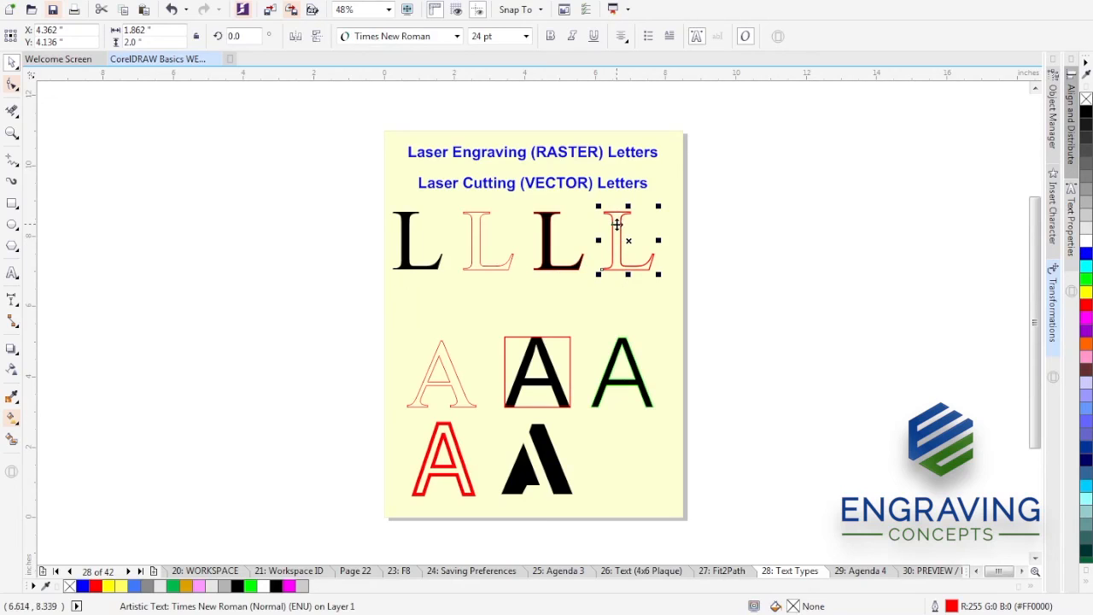